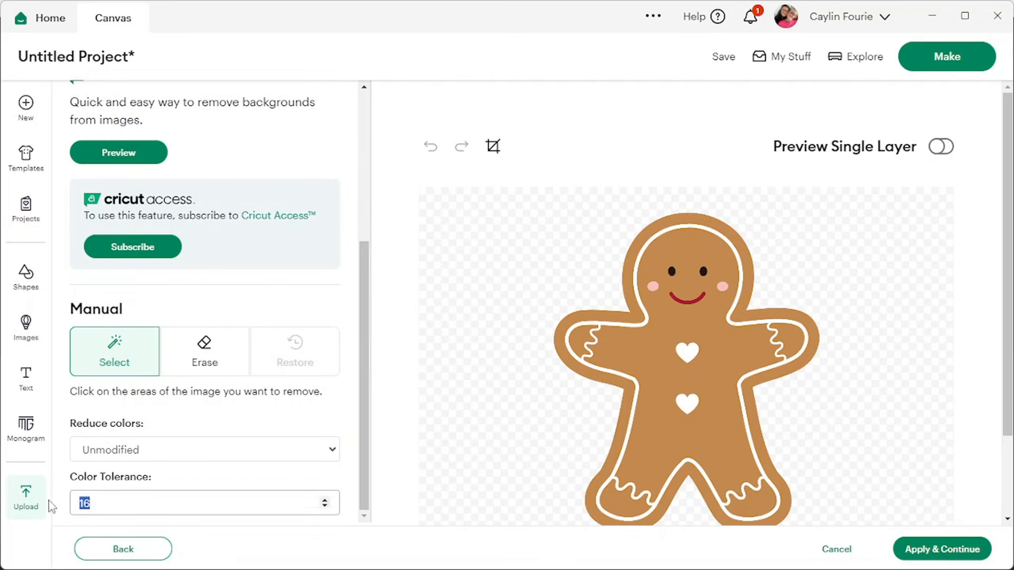
# Step: Remove every part of the gingerbread man except the two eyes, using a colour tolerance of 70
pyautogui.write('70')
pyautogui.scroll(-1, 283, 482)
pyautogui.click(724, 406)
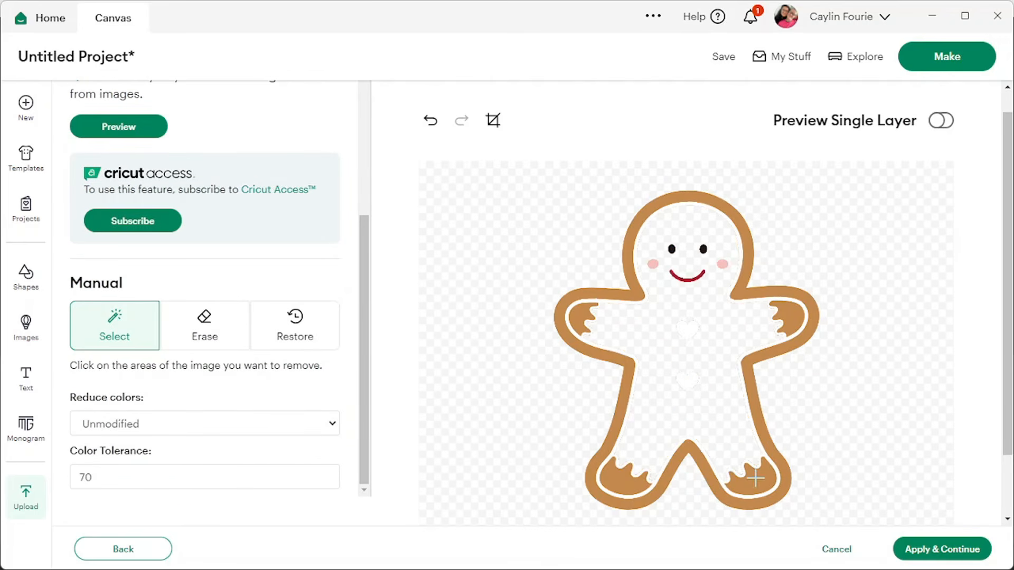
pyautogui.click(755, 479)
pyautogui.click(626, 478)
pyautogui.click(583, 320)
pyautogui.click(652, 264)
pyautogui.click(686, 279)
pyautogui.click(724, 263)
pyautogui.click(794, 323)
pyautogui.scroll(-2, 696, 489)
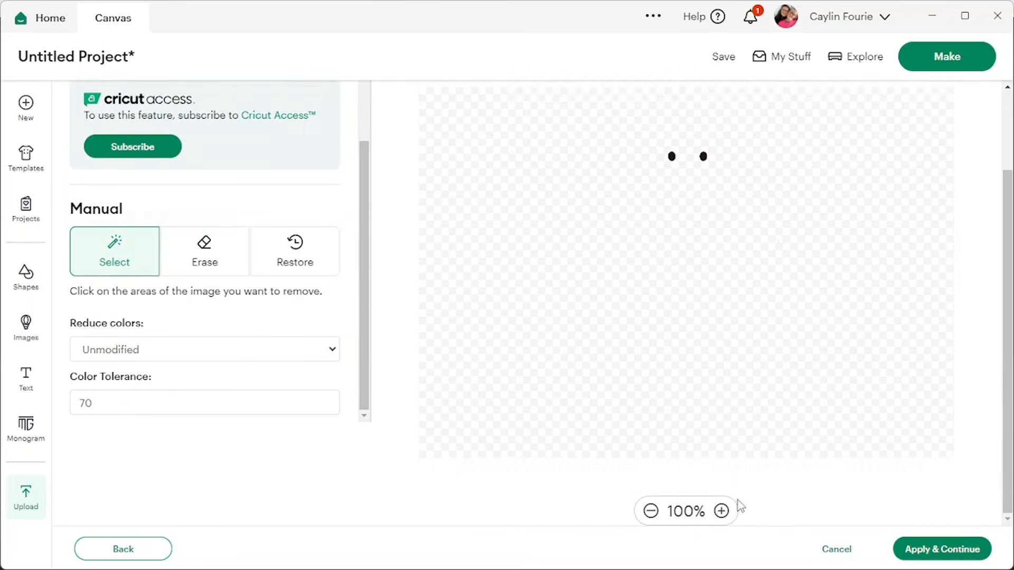
# Step: Erase stray leftovers near the eyes with the Erase tool and apply the background removal
pyautogui.click(721, 511)
pyautogui.click(721, 511)
pyautogui.scroll(2, 799, 256)
pyautogui.scroll(-2, 774, 417)
pyautogui.click(651, 511)
pyautogui.click(651, 511)
pyautogui.click(205, 251)
pyautogui.click(721, 511)
pyautogui.click(720, 511)
pyautogui.click(720, 511)
pyautogui.scroll(2, 744, 277)
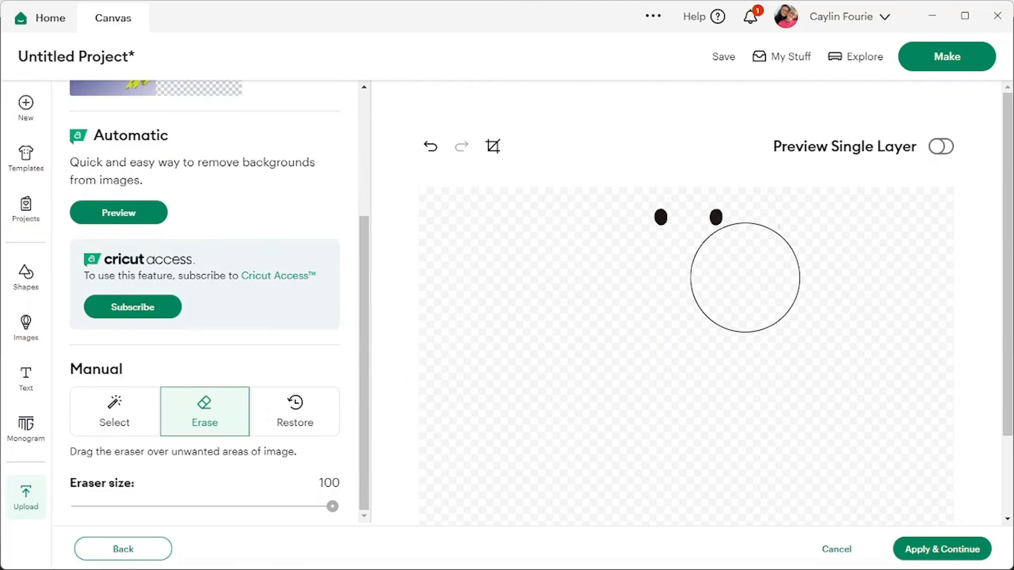
pyautogui.click(676, 252)
pyautogui.scroll(-2, 512, 263)
pyautogui.click(942, 549)
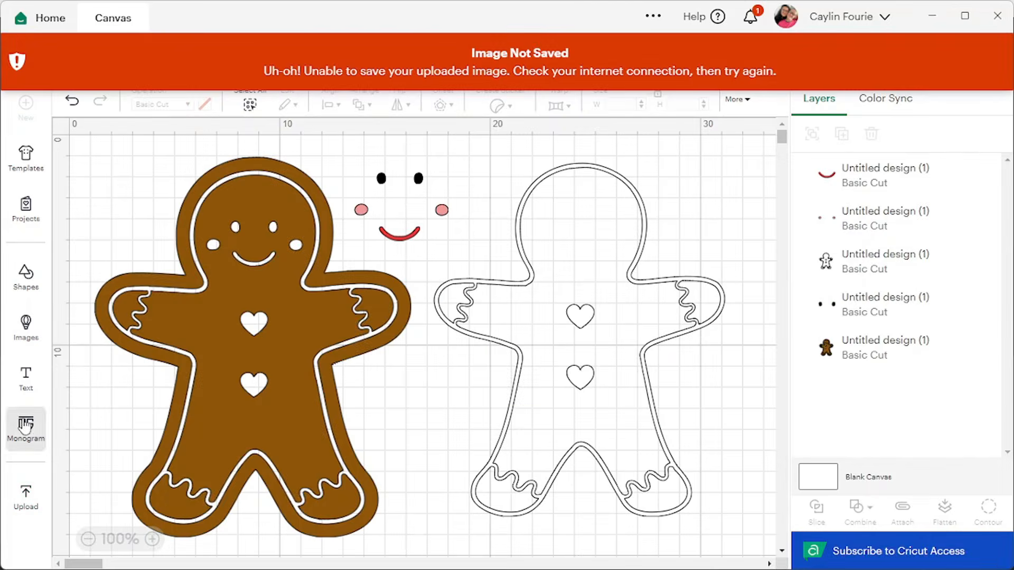
pyautogui.click(393, 195)
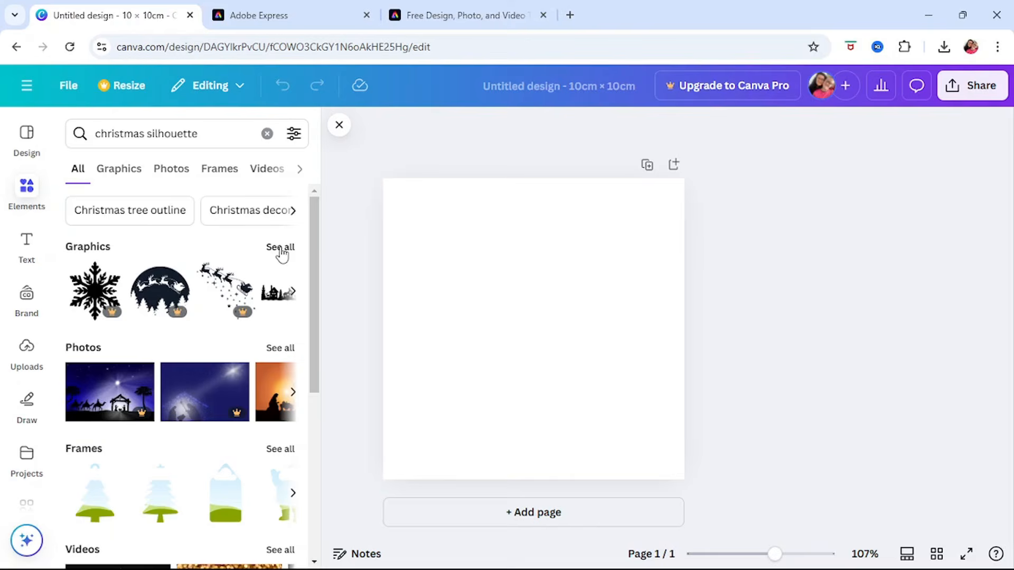
# Step: In Canva, show all christmas silhouette graphics and add the star-dotted Christmas tree to the blank design
pyautogui.click(280, 248)
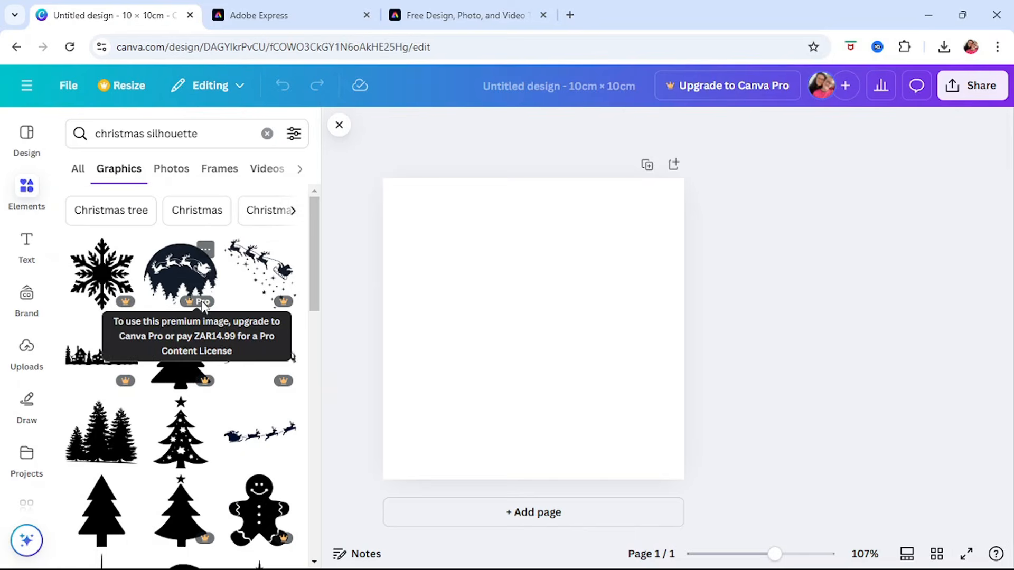
pyautogui.click(293, 133)
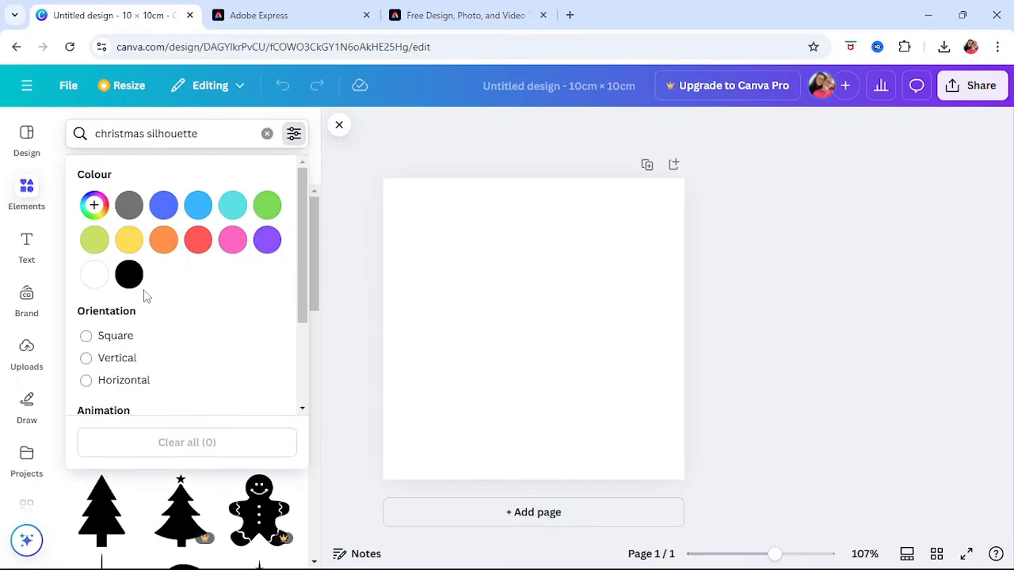
pyautogui.click(314, 294)
pyautogui.scroll(-3, 238, 434)
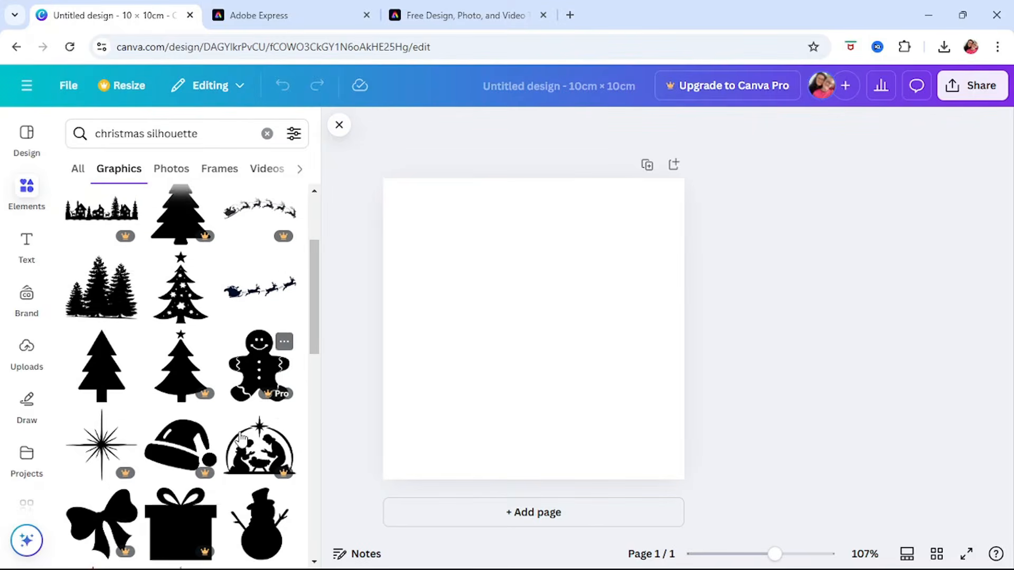
pyautogui.click(180, 287)
# Step: Add a text box and place it beneath the Christmas tree
pyautogui.click(27, 245)
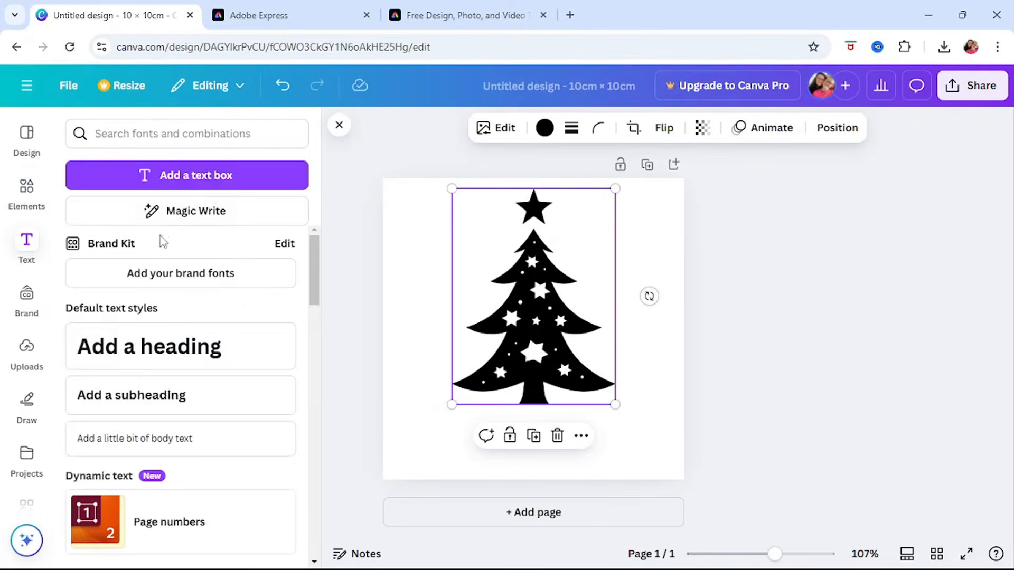
pyautogui.click(187, 175)
pyautogui.moveTo(547, 454); pyautogui.dragTo(546, 466)
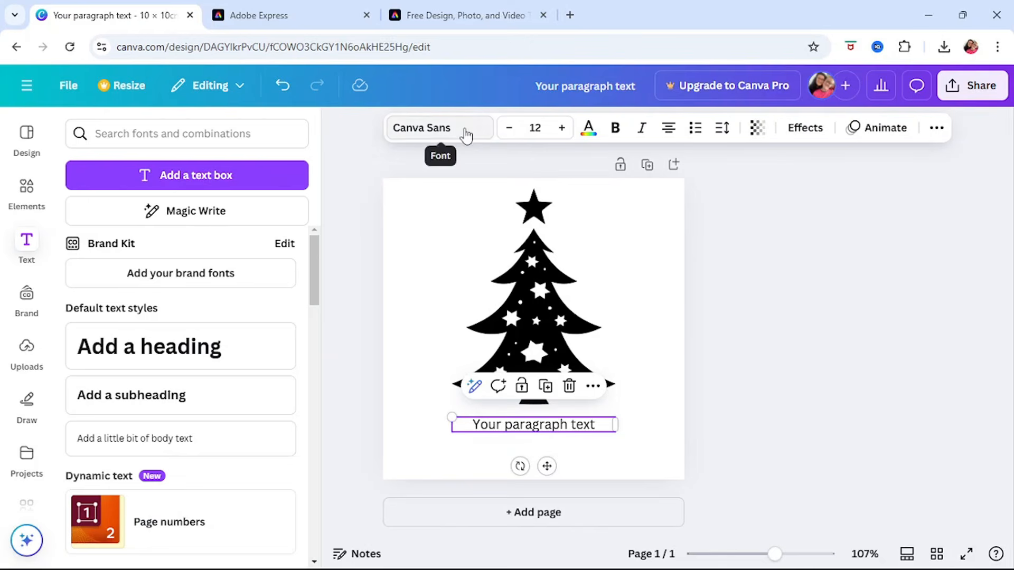
# Step: Format the text below the tree as "Merry Christmas" in the Nickainley font at size 30
pyautogui.click(423, 129)
pyautogui.scroll(-5, 158, 420)
pyautogui.scroll(4, 158, 420)
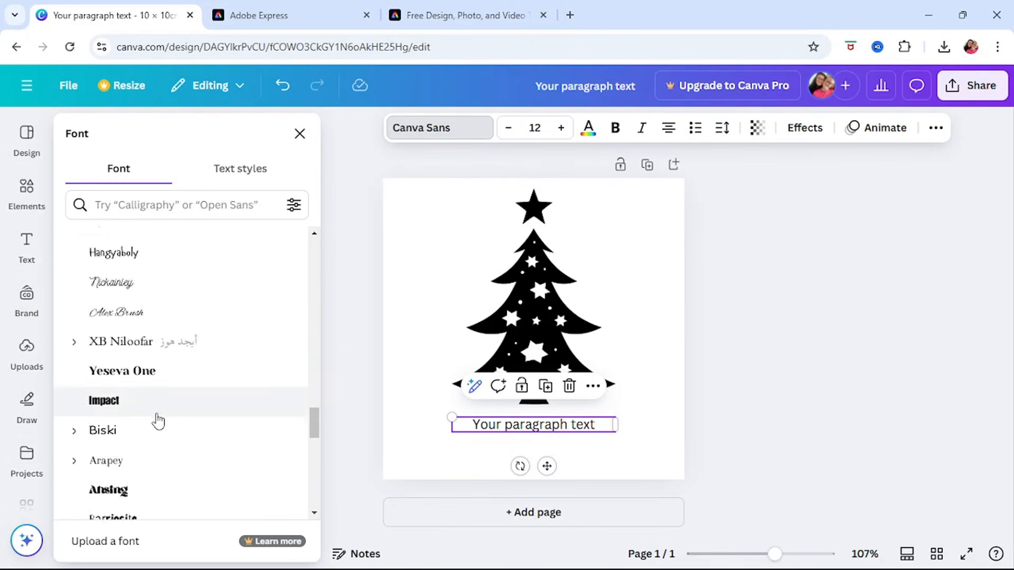
pyautogui.click(132, 355)
pyautogui.press('Return')
pyautogui.write('Merry Christmas')
pyautogui.click(526, 467)
pyautogui.click(533, 425)
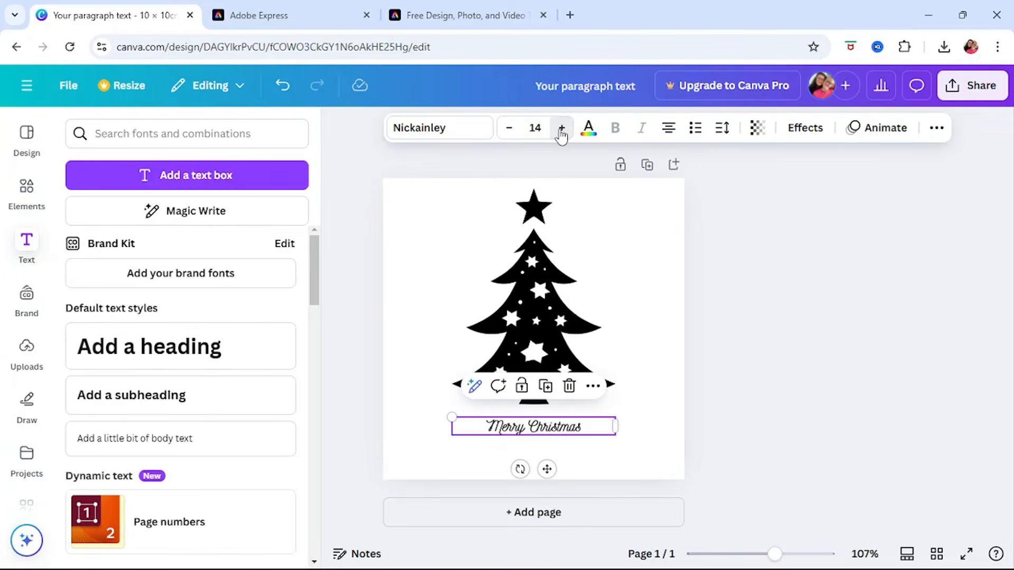
pyautogui.click(536, 128)
pyautogui.write('30')
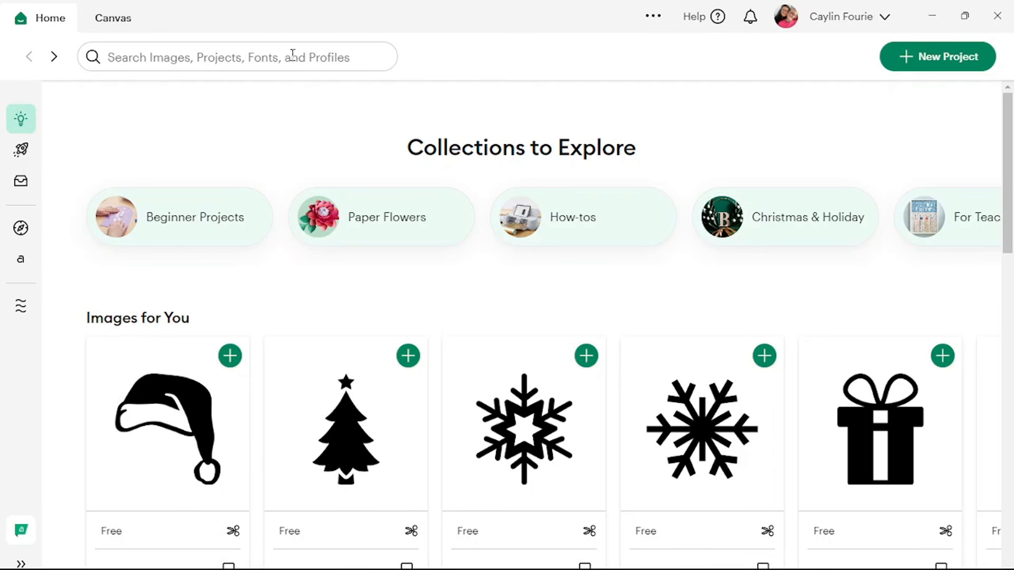
# Step: In Cricut Design Space, search for "christmas hat" and limit the project results to the Free category
pyautogui.click(293, 55)
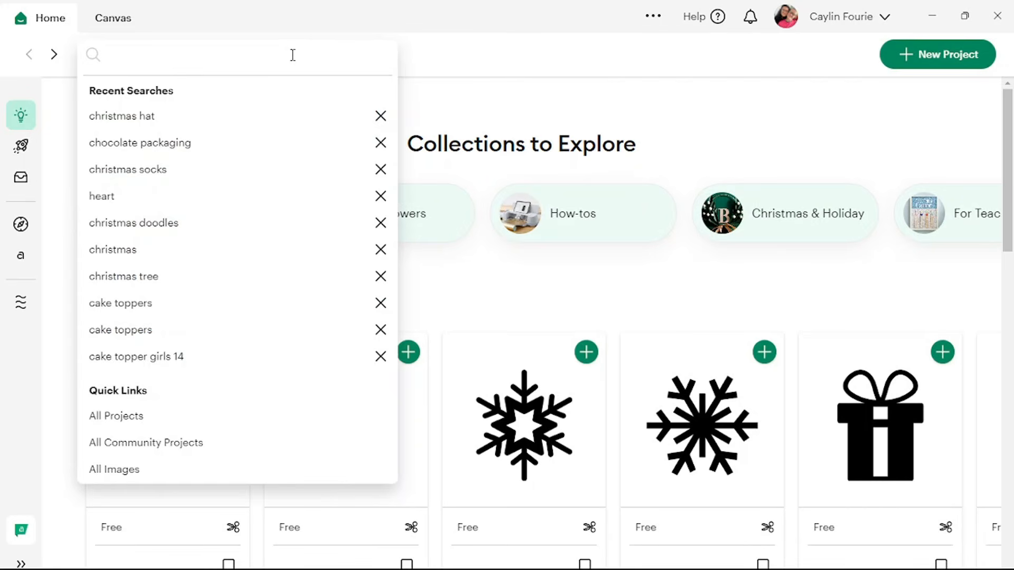
pyautogui.click(146, 117)
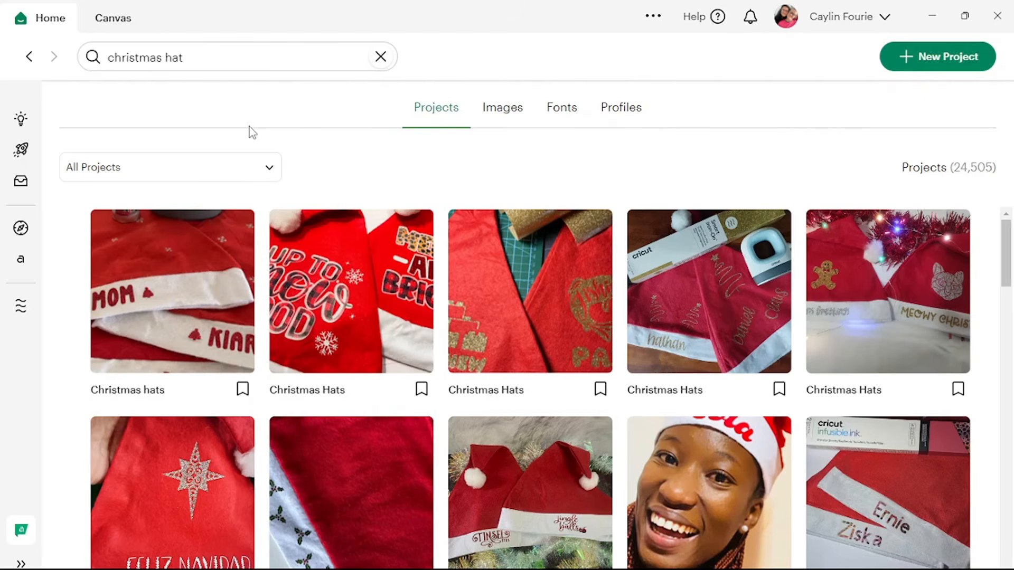
pyautogui.click(270, 172)
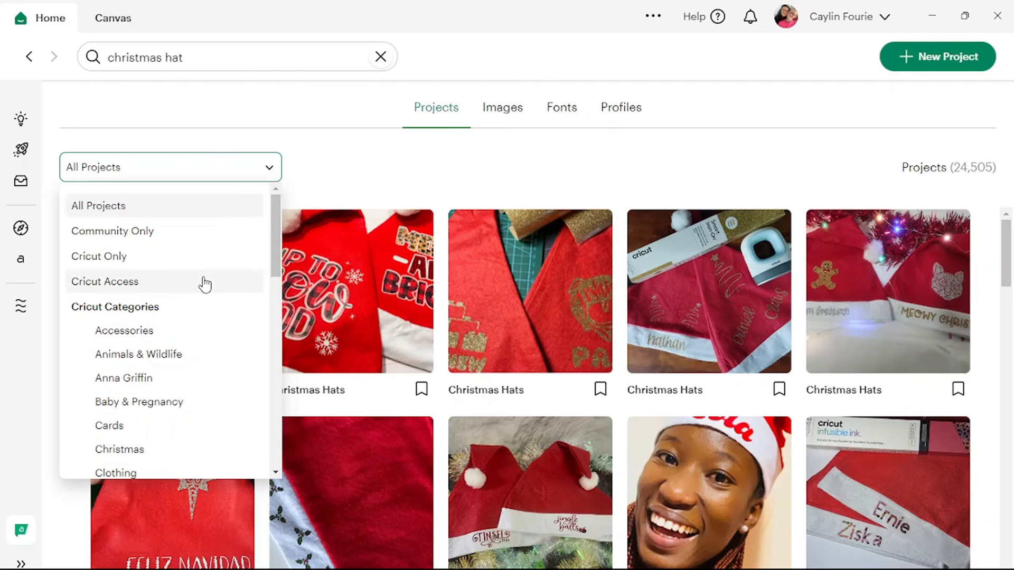
pyautogui.scroll(-3, 204, 285)
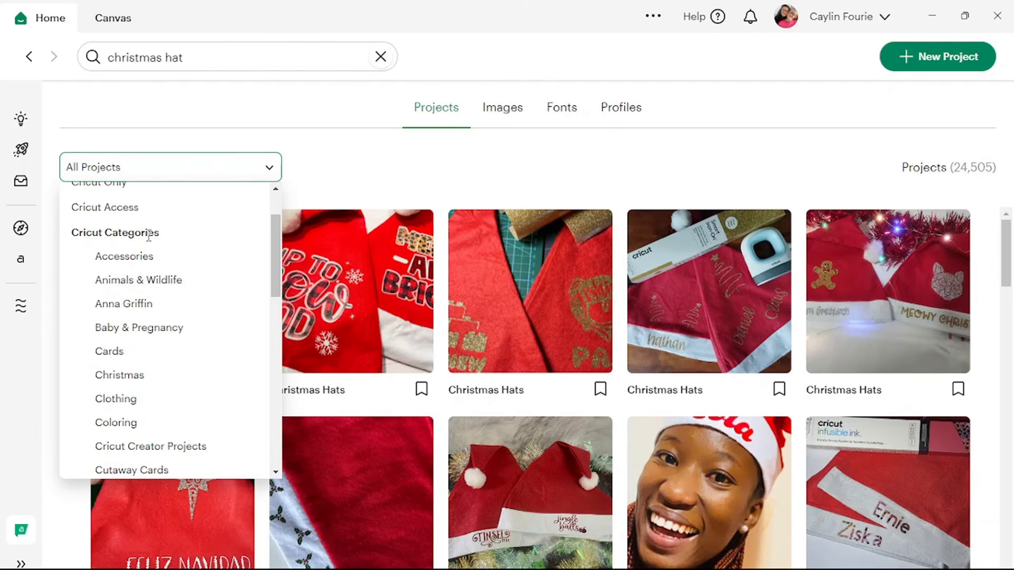
pyautogui.scroll(-8, 149, 243)
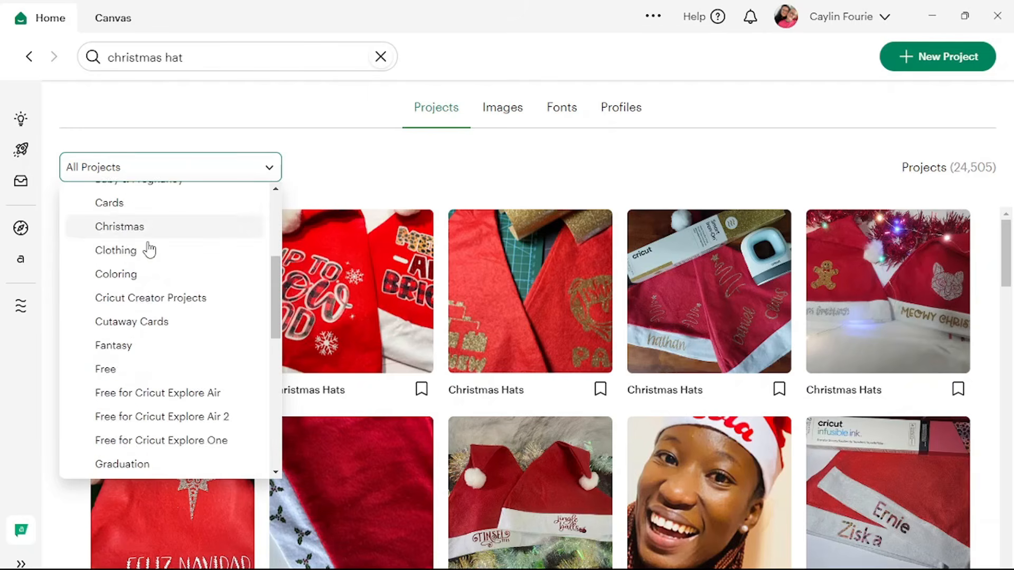
pyautogui.click(109, 295)
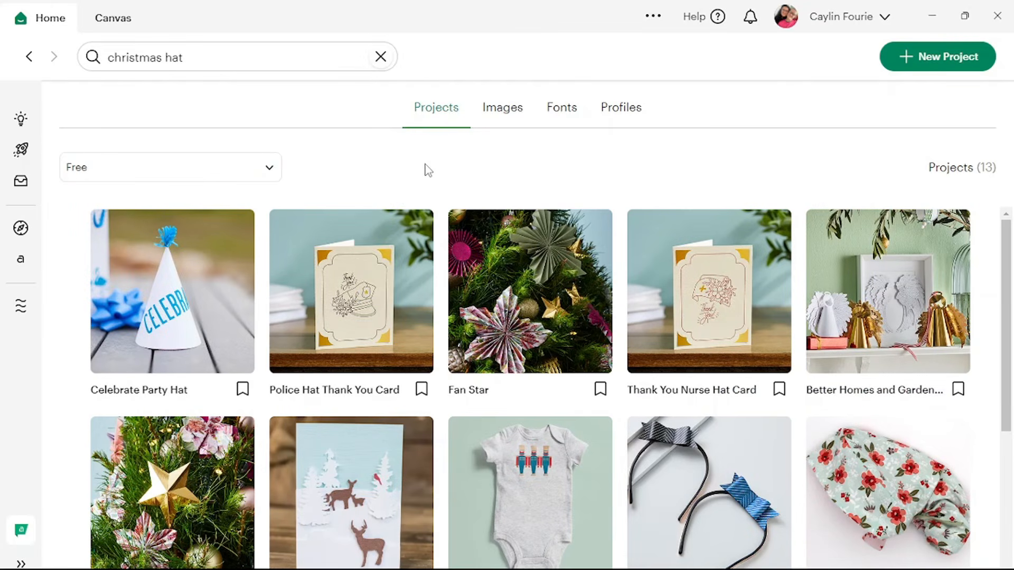
# Step: Show the image results for the christmas hat search and filter them to free images only
pyautogui.click(501, 112)
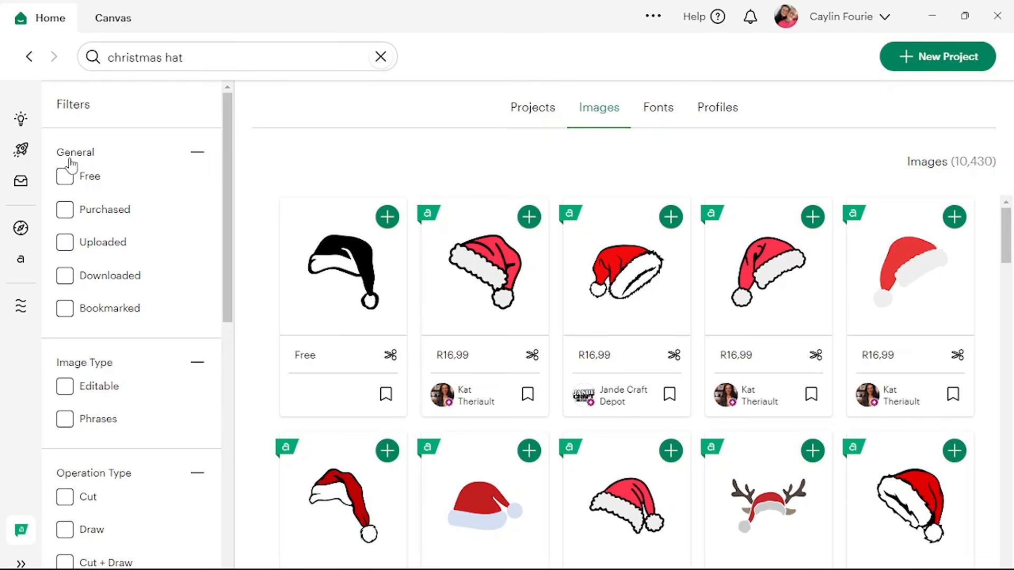
pyautogui.click(65, 179)
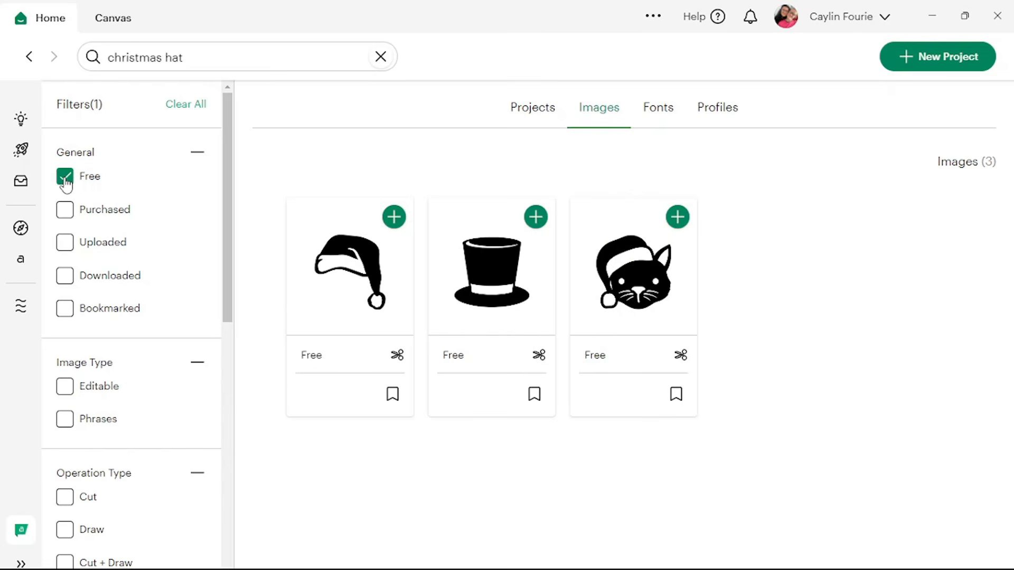
# Step: Open the blank canvas and add a text object to it
pyautogui.click(113, 21)
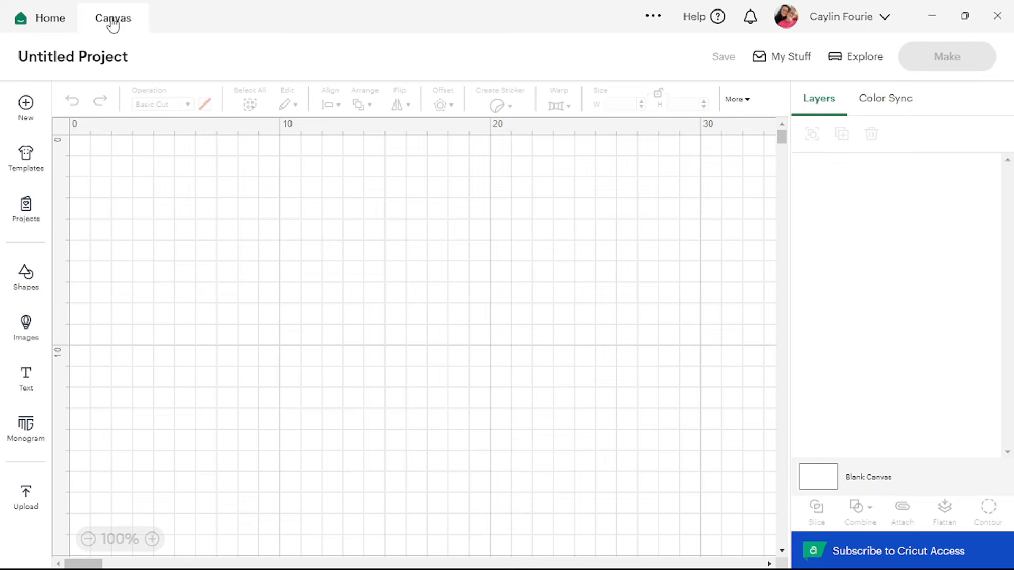
pyautogui.click(30, 381)
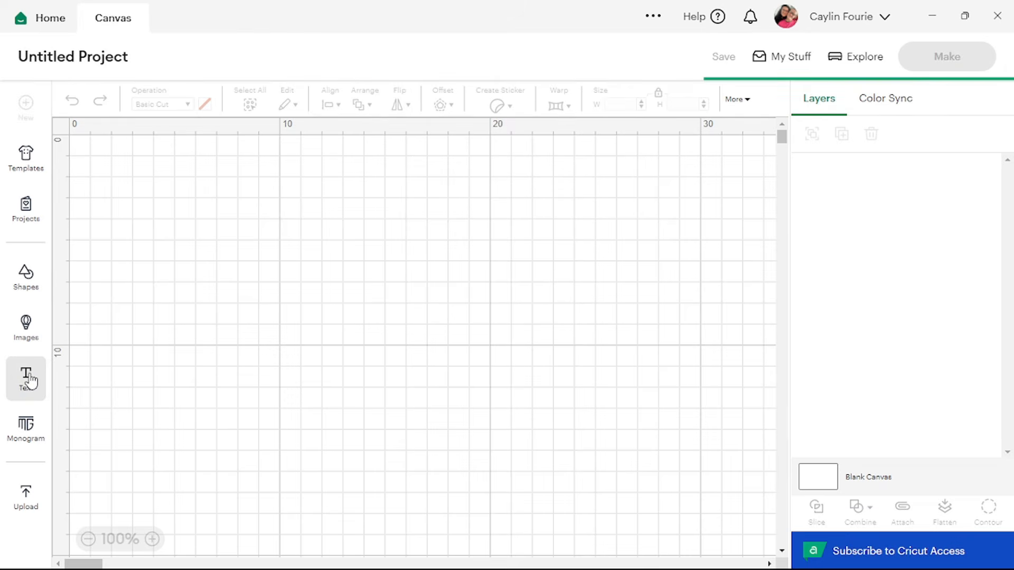
pyautogui.click(291, 402)
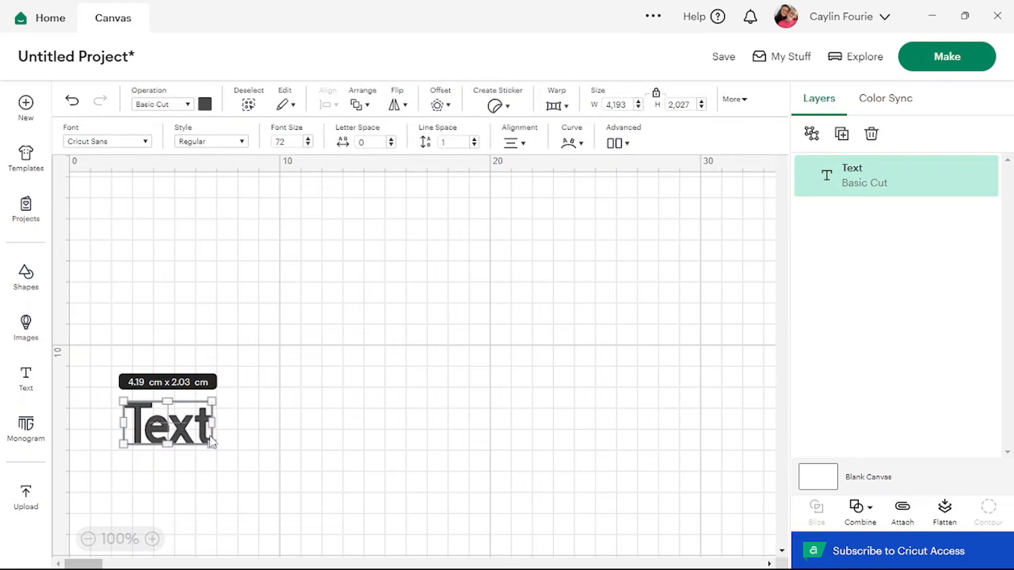
# Step: Enlarge the text box to about 14.3 × 7.5 cm and move it to the middle of the canvas
pyautogui.moveTo(170, 432); pyautogui.dragTo(231, 510)
pyautogui.moveTo(212, 462); pyautogui.dragTo(238, 462)
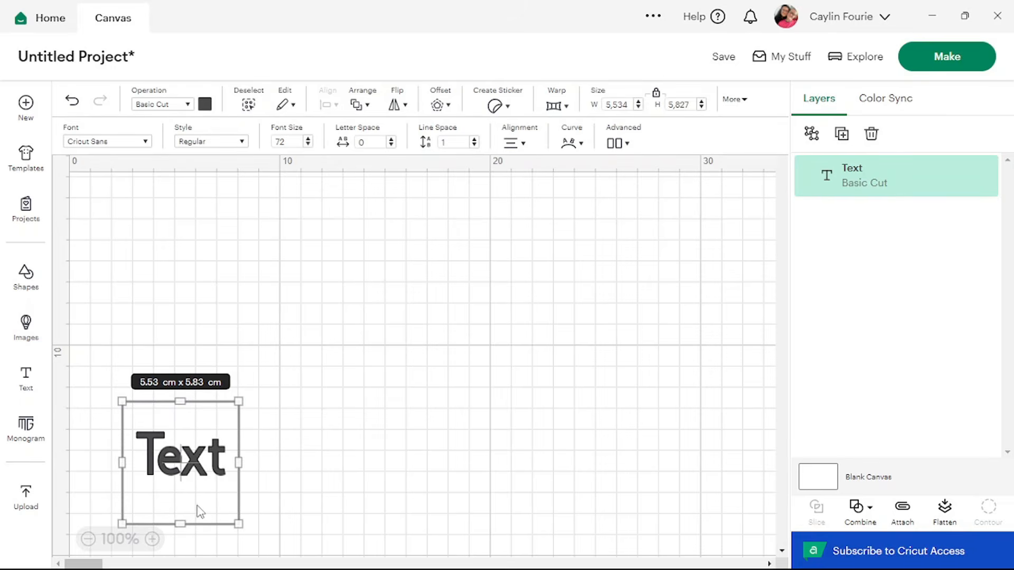
pyautogui.moveTo(180, 513); pyautogui.dragTo(180, 452)
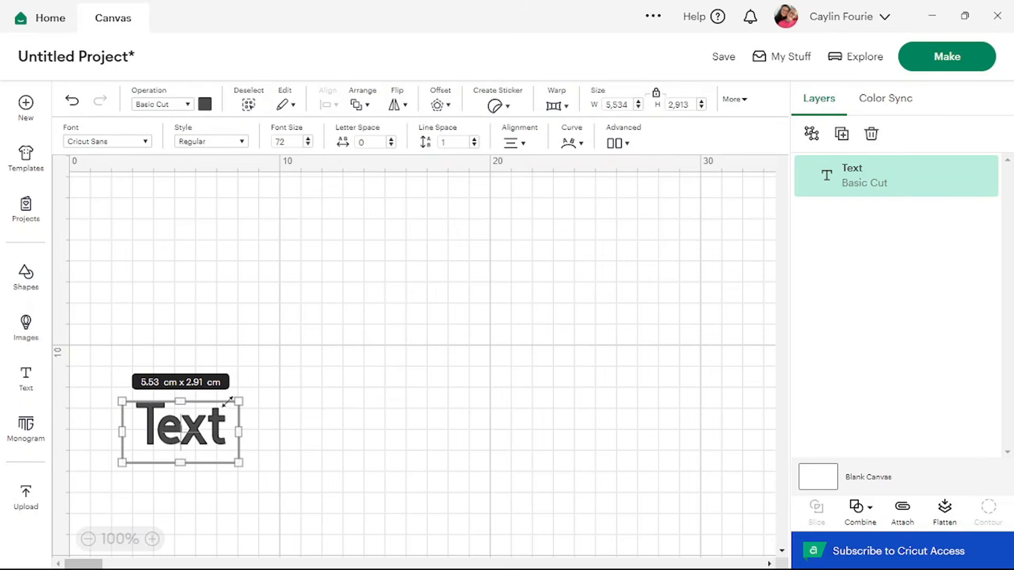
pyautogui.moveTo(252, 393); pyautogui.dragTo(421, 305)
pyautogui.moveTo(336, 382); pyautogui.dragTo(441, 343)
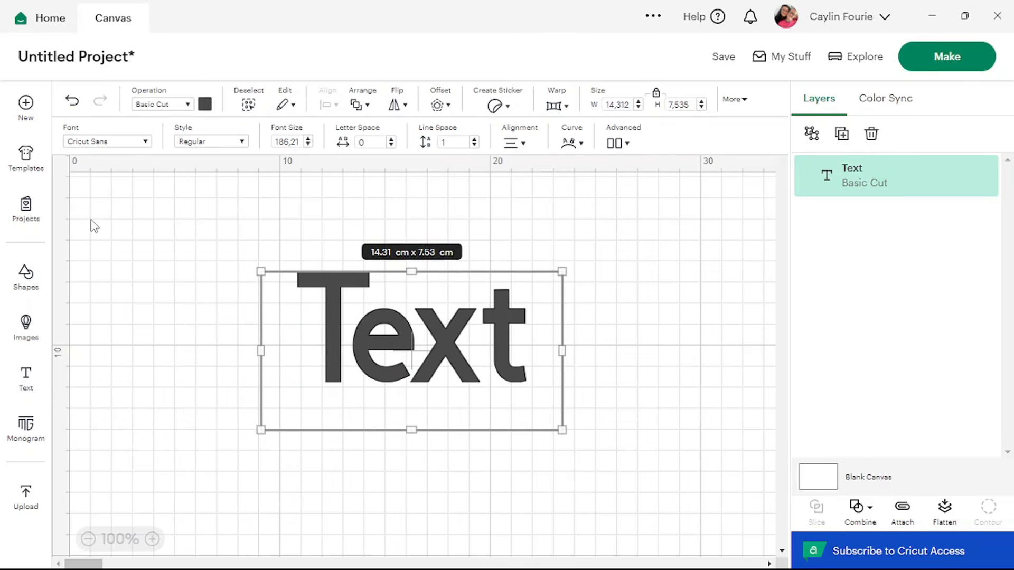
# Step: Open the font choices for the text and filter the Cricut fonts to free ones
pyautogui.click(144, 141)
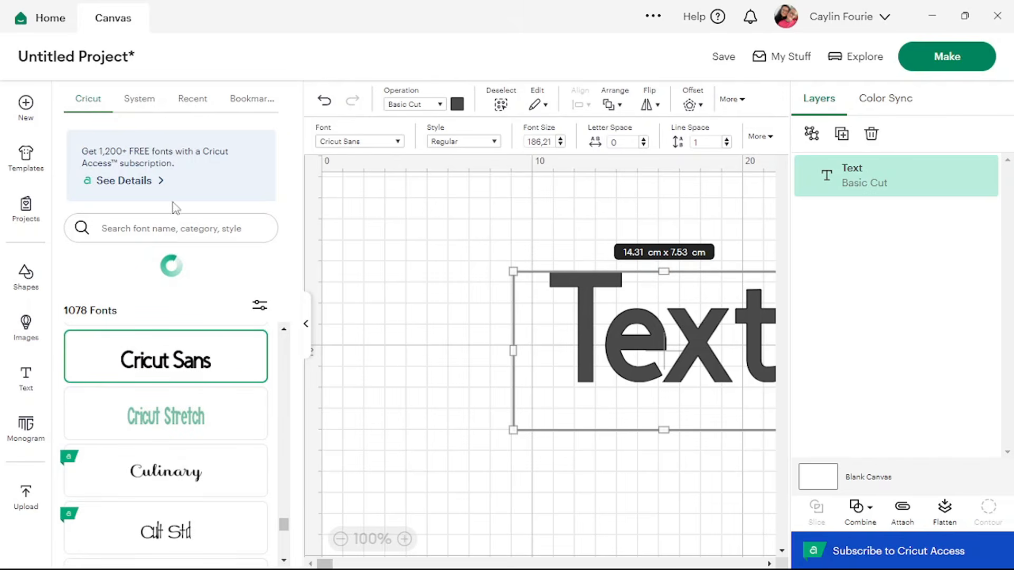
pyautogui.click(260, 306)
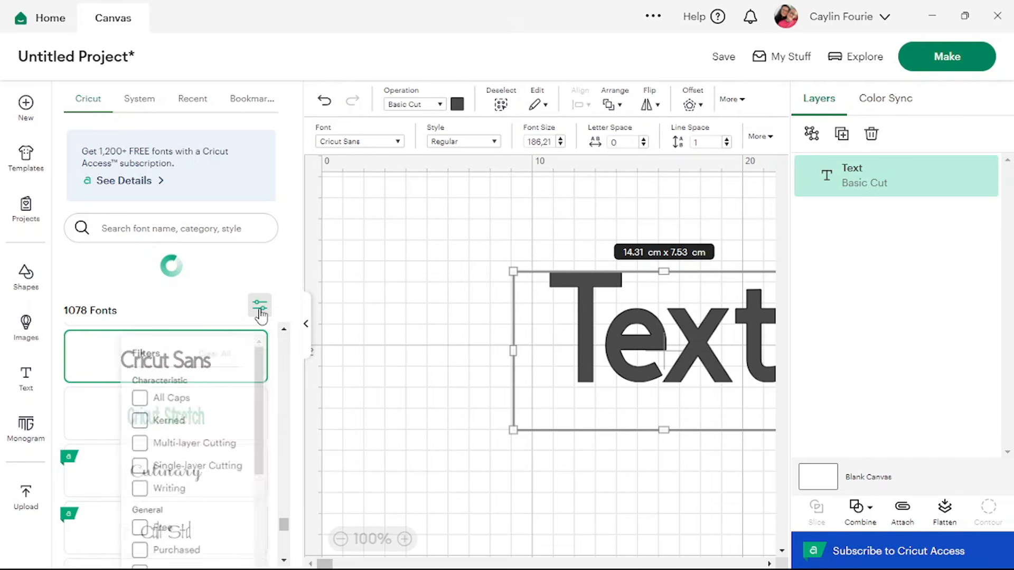
pyautogui.scroll(-3, 221, 364)
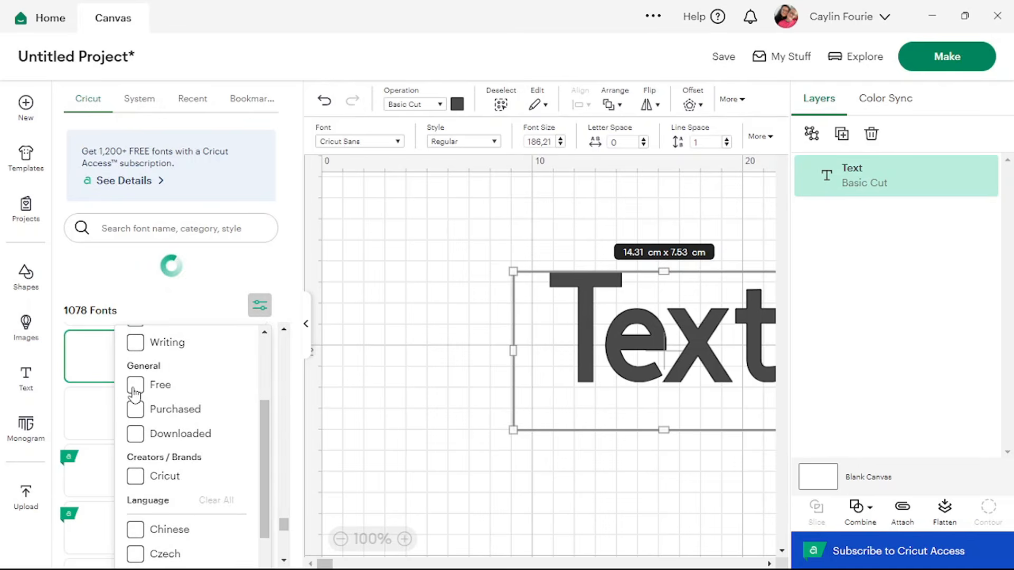
pyautogui.click(136, 387)
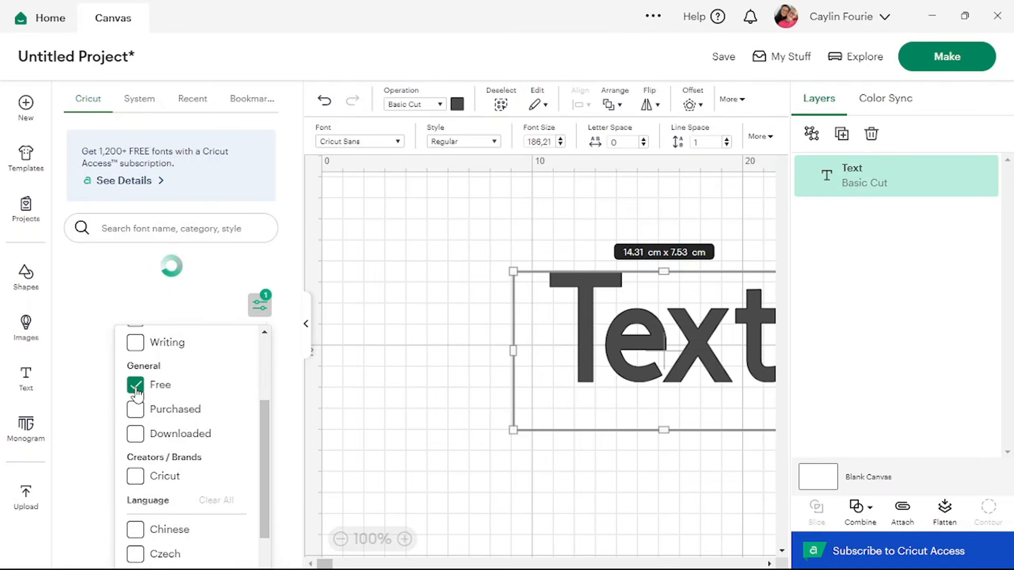
pyautogui.click(267, 276)
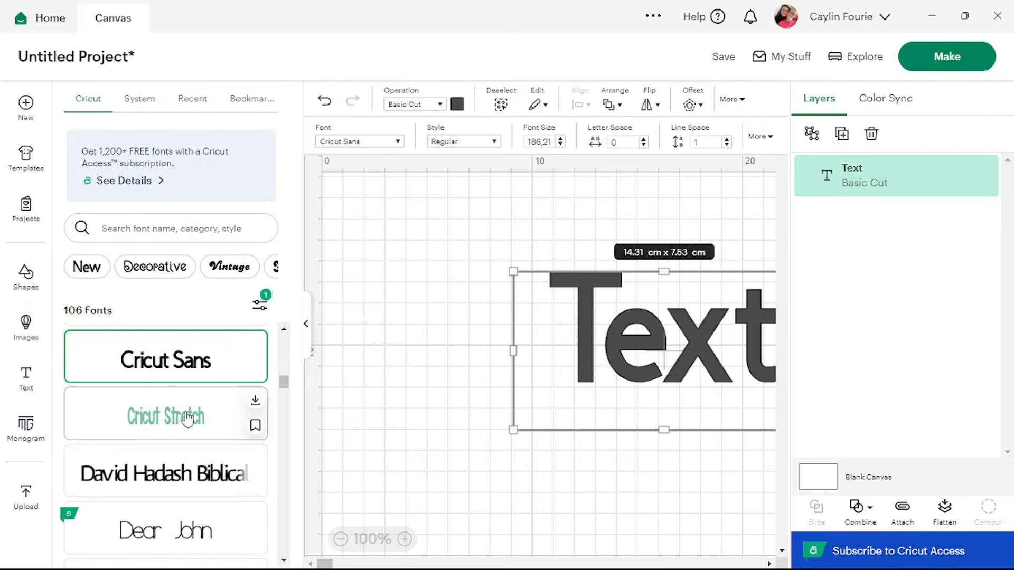
# Step: Browse the free Cricut fonts, the system fonts and the recently used fonts, and open the bookmarked fonts
pyautogui.scroll(-3, 187, 419)
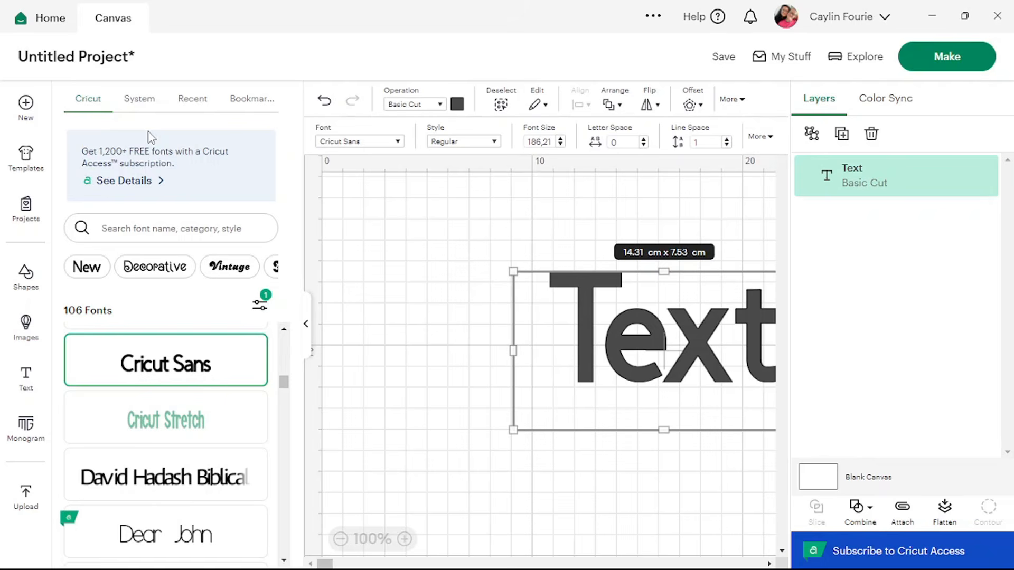
pyautogui.click(136, 99)
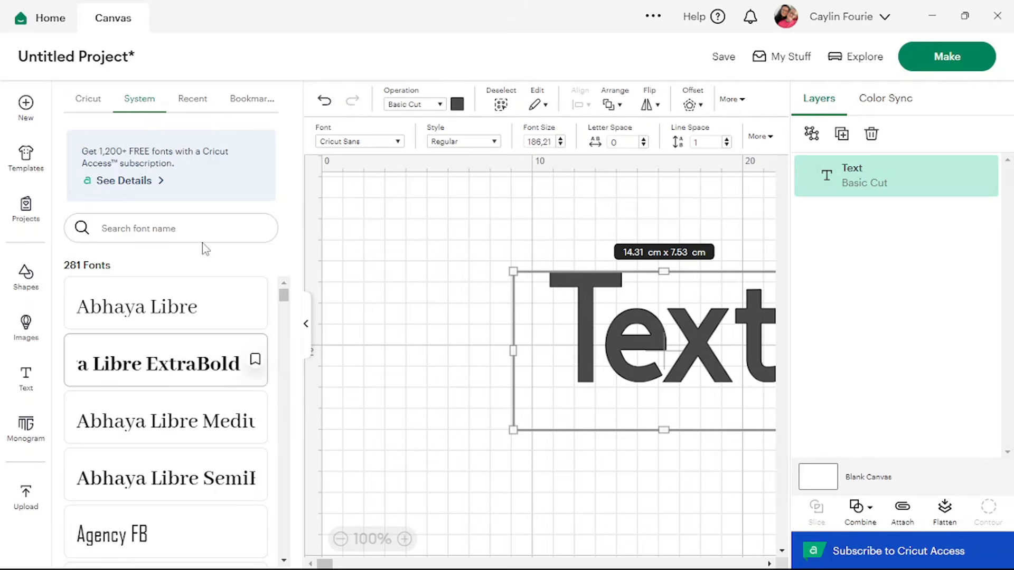
pyautogui.click(203, 103)
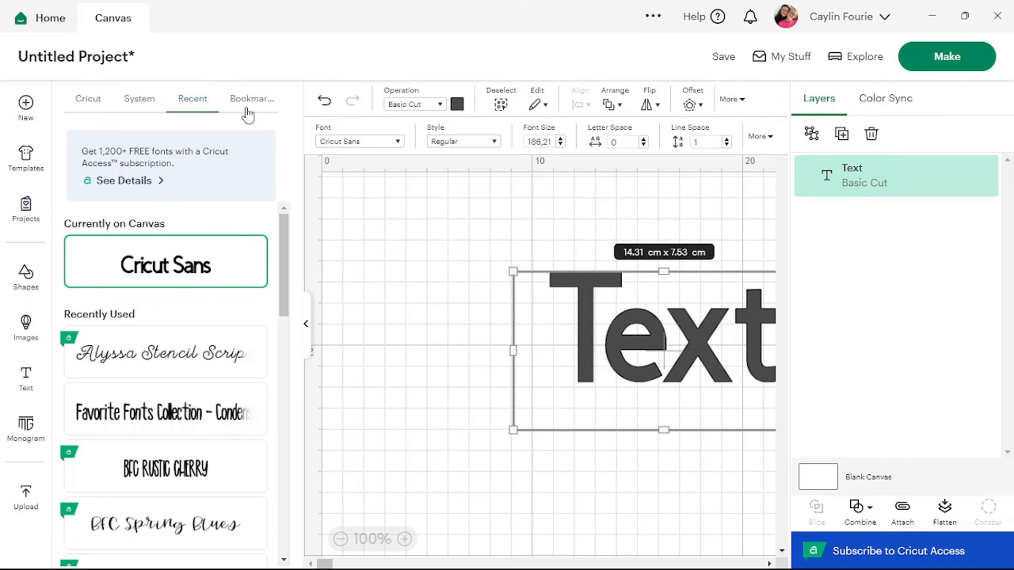
pyautogui.click(87, 106)
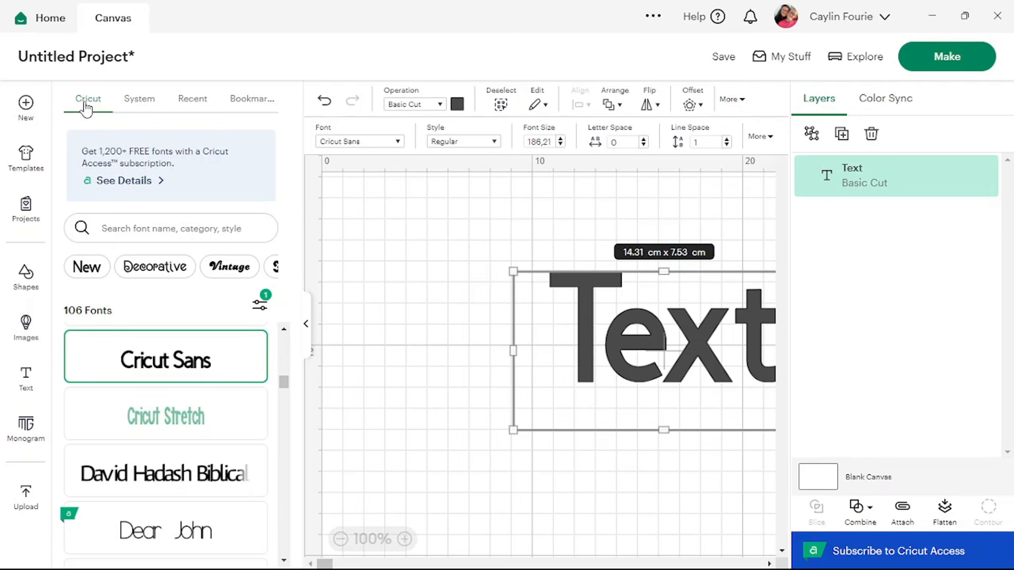
pyautogui.moveTo(254, 374)
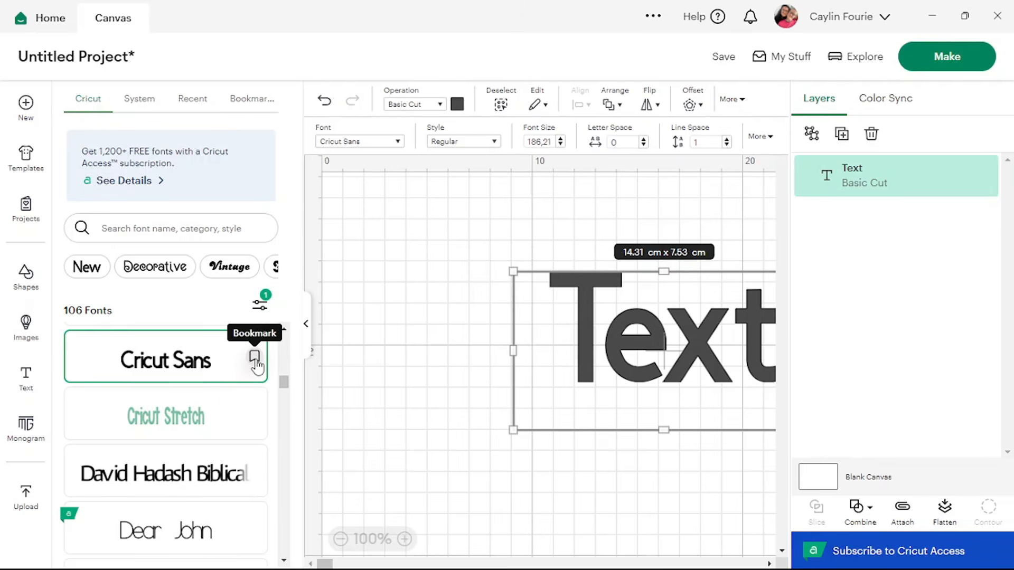
pyautogui.click(249, 115)
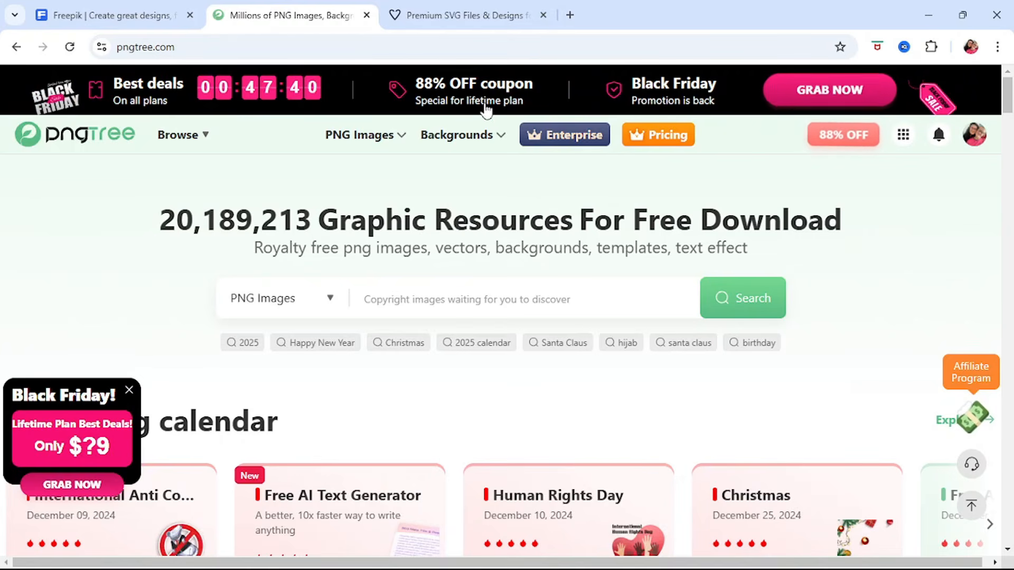
# Step: View the LoveSVG site with its Freebies categories and the Freepik home page in the browser
pyautogui.click(453, 15)
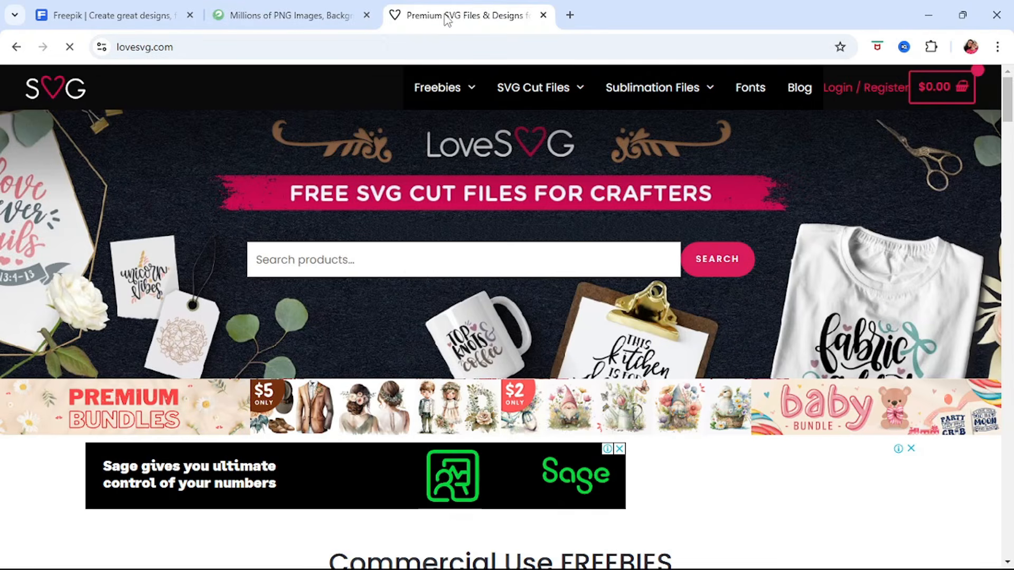
pyautogui.moveTo(444, 90)
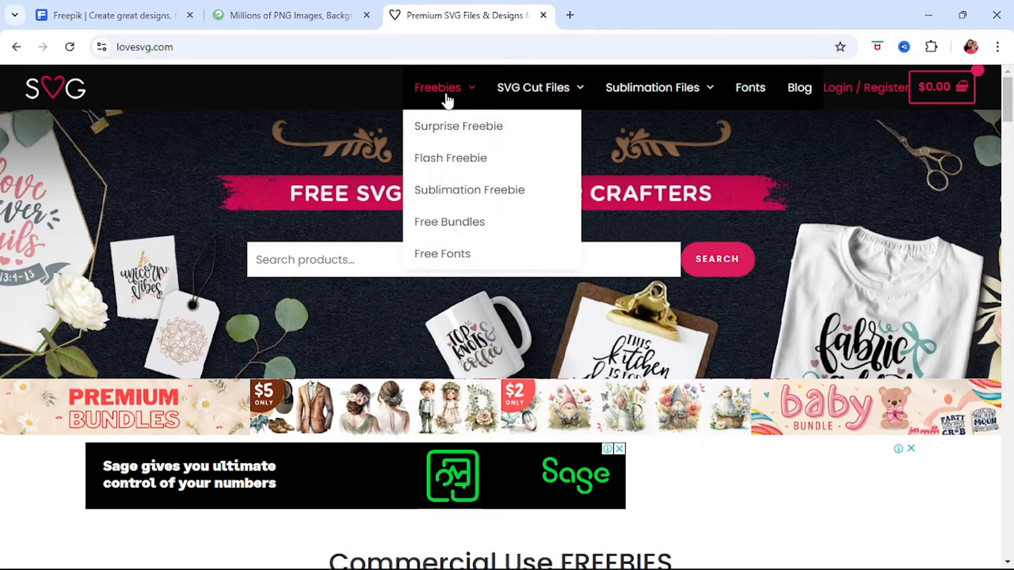
pyautogui.click(121, 21)
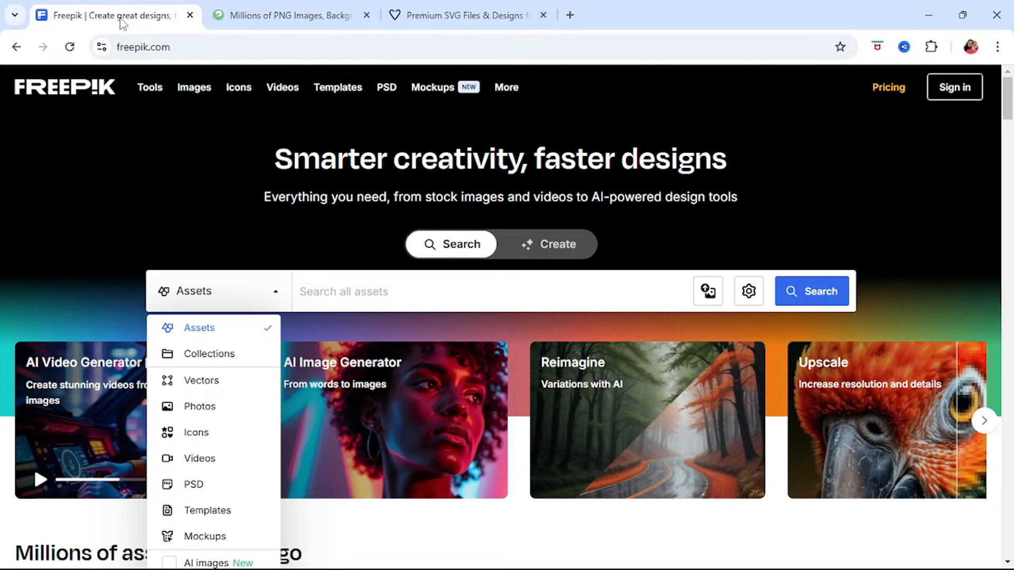
# Step: Search Pngtree's PNG images for "christmas hat" and look over the first results
pyautogui.click(254, 12)
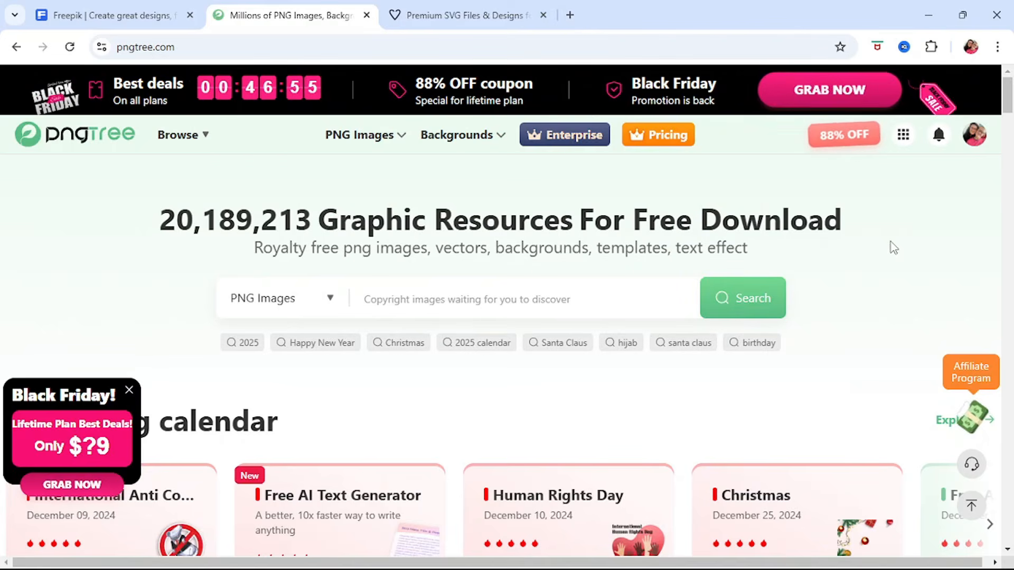
pyautogui.click(493, 304)
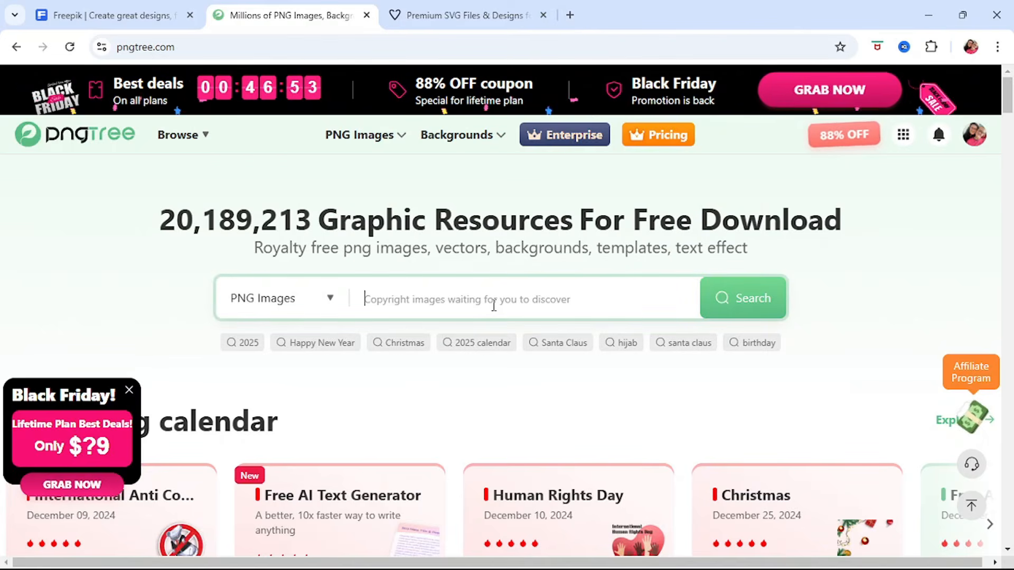
pyautogui.write('chr')
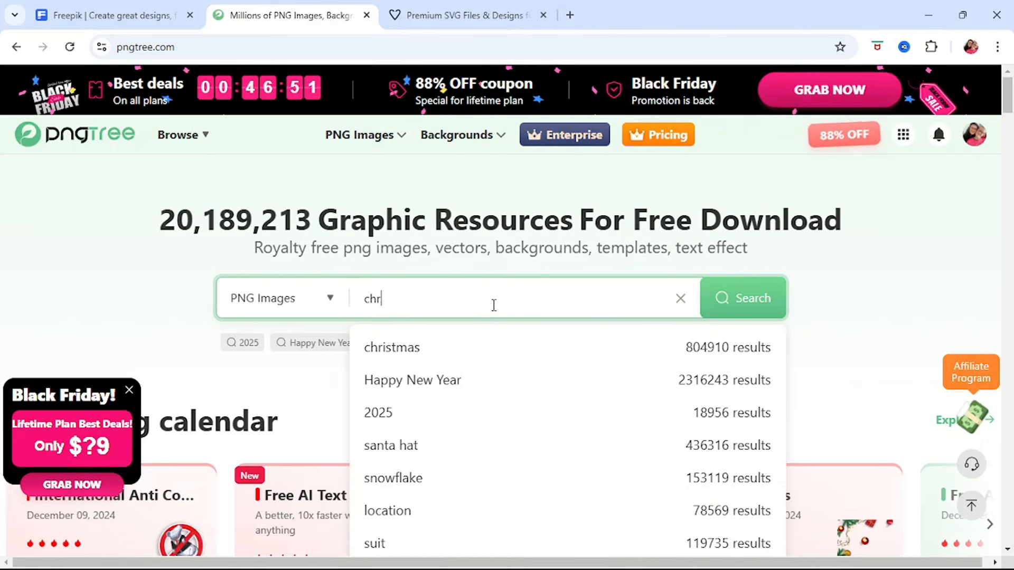
pyautogui.write('istmas hat')
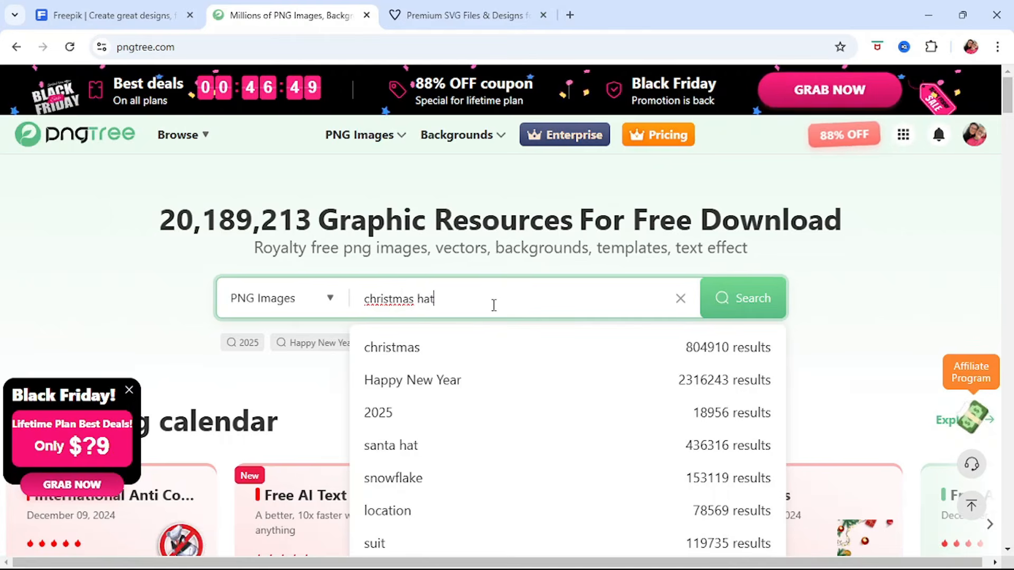
pyautogui.press('Return')
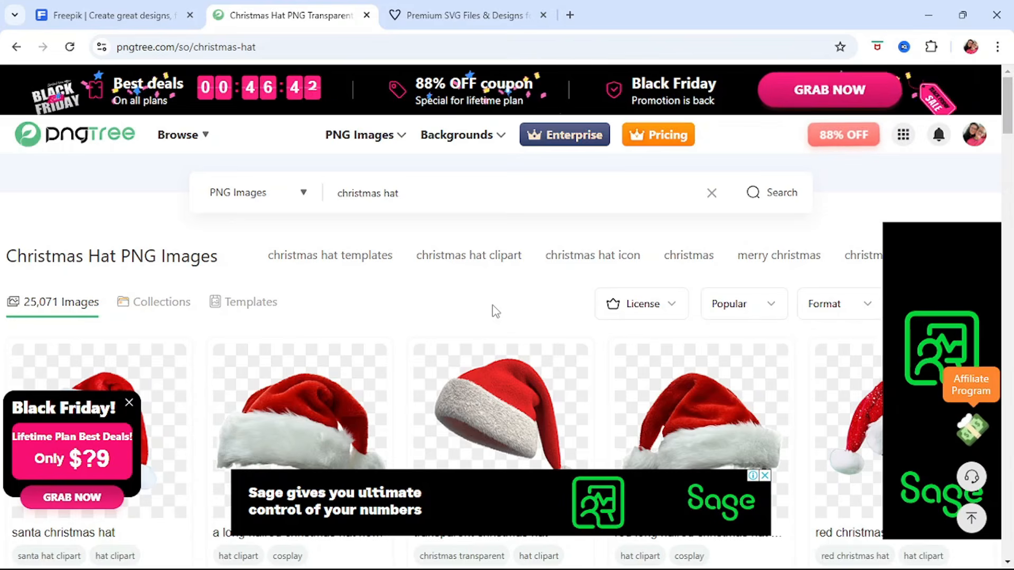
pyautogui.scroll(-1, 496, 370)
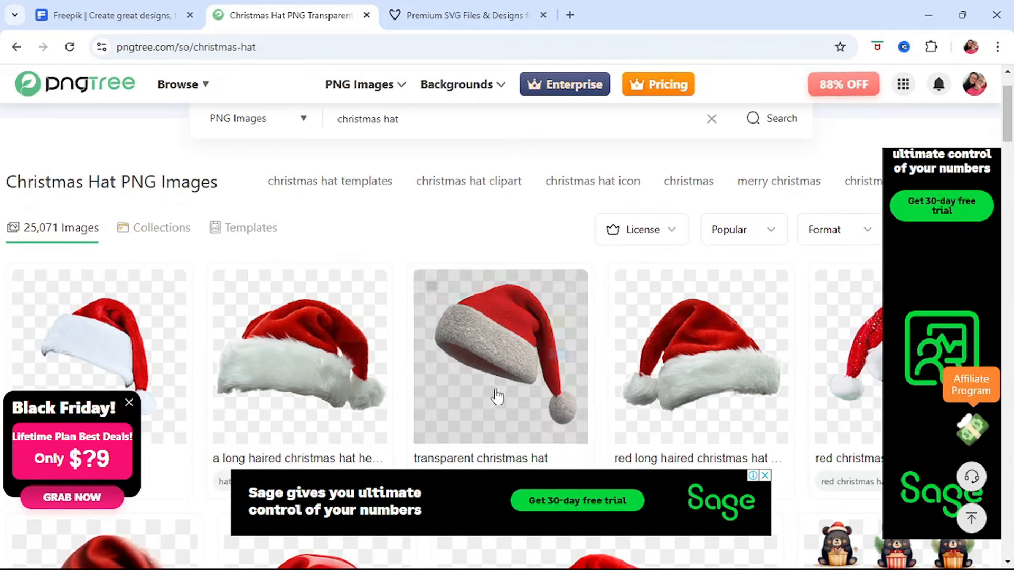
pyautogui.moveTo(658, 370)
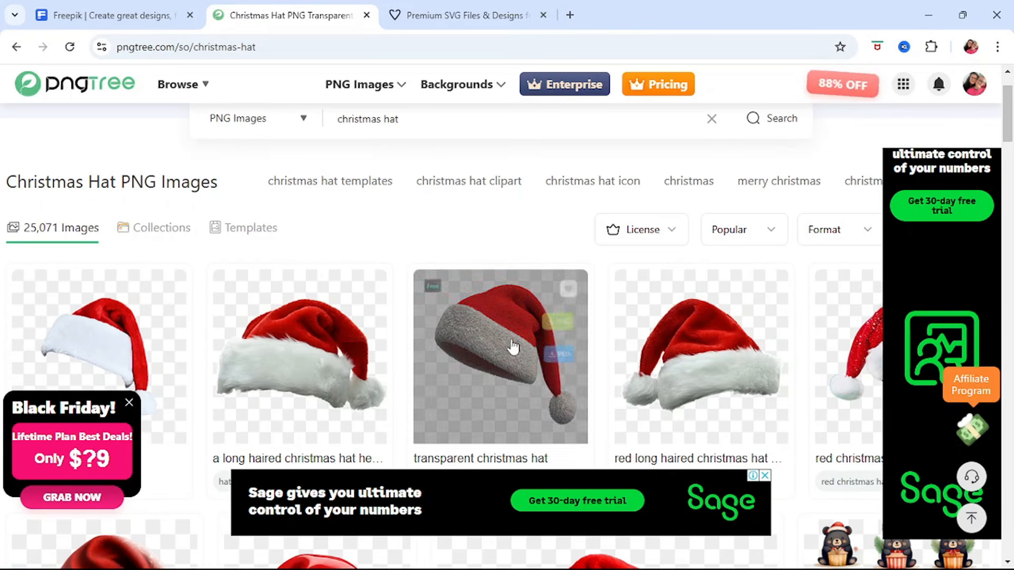
# Step: Extend the Pngtree search to "christmas hat silhouette" and browse the results for free and premium images
pyautogui.click(451, 128)
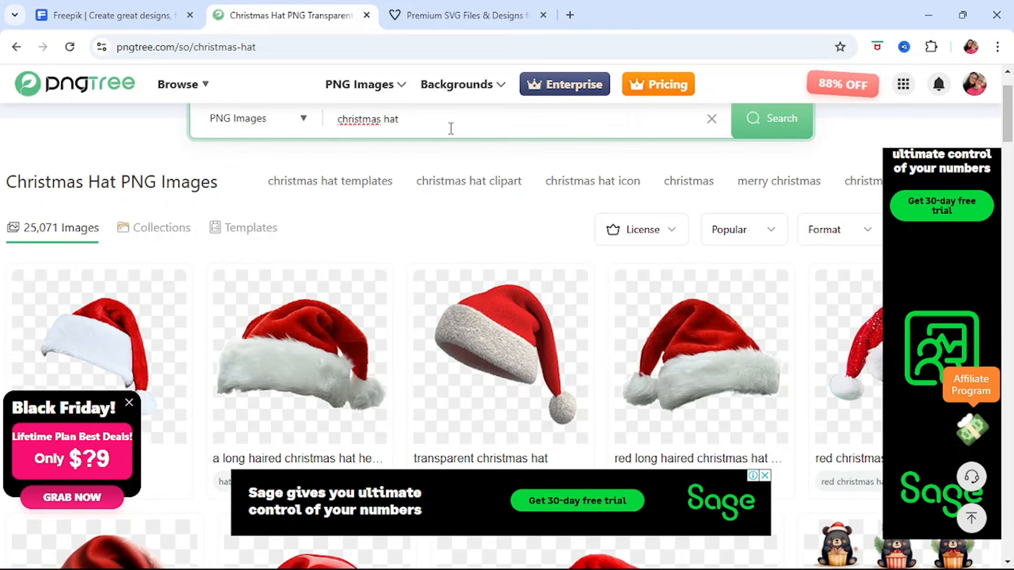
pyautogui.write('silhouette')
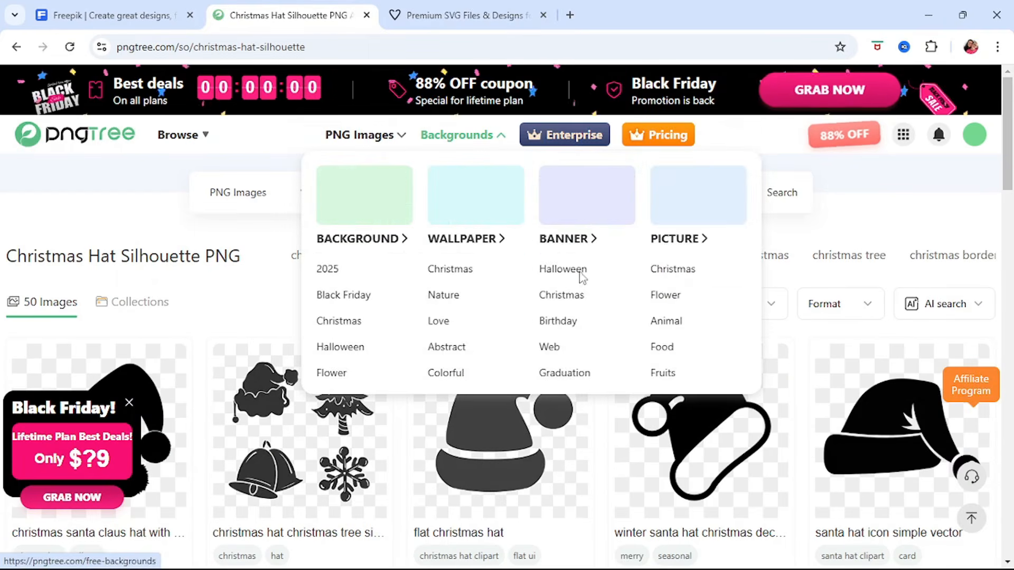
pyautogui.scroll(-8, 525, 345)
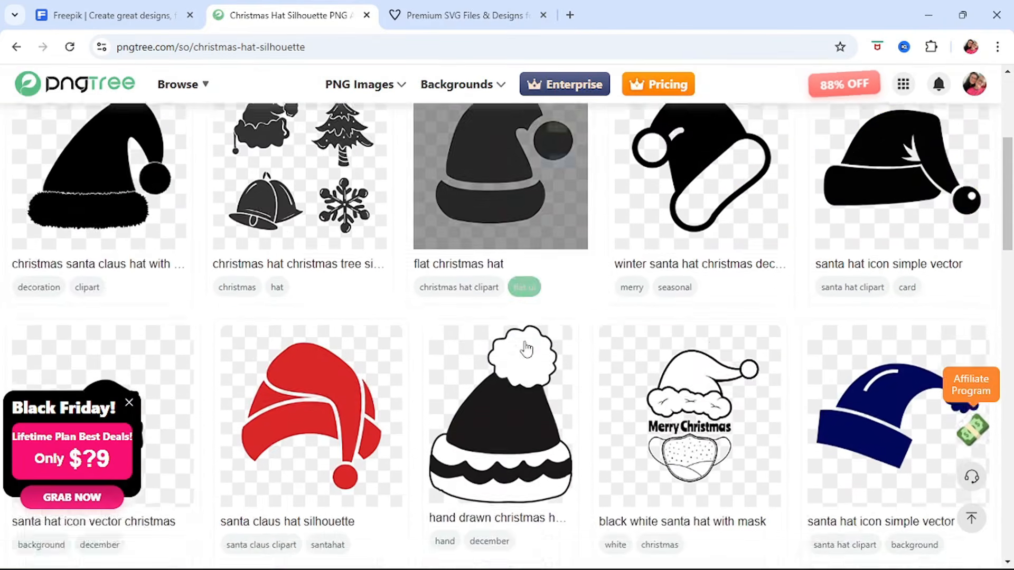
pyautogui.scroll(-10, 525, 342)
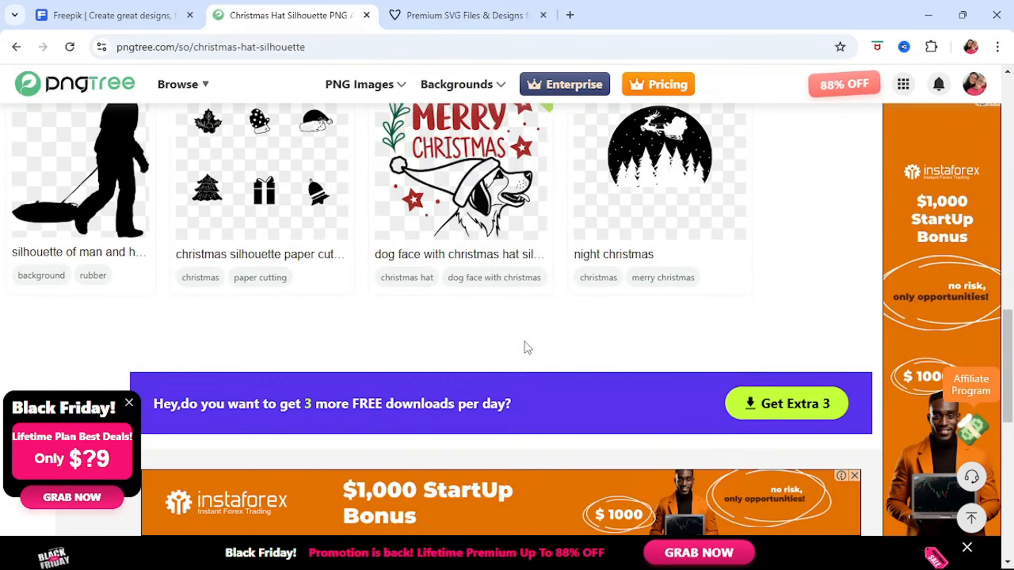
pyautogui.scroll(15, 525, 349)
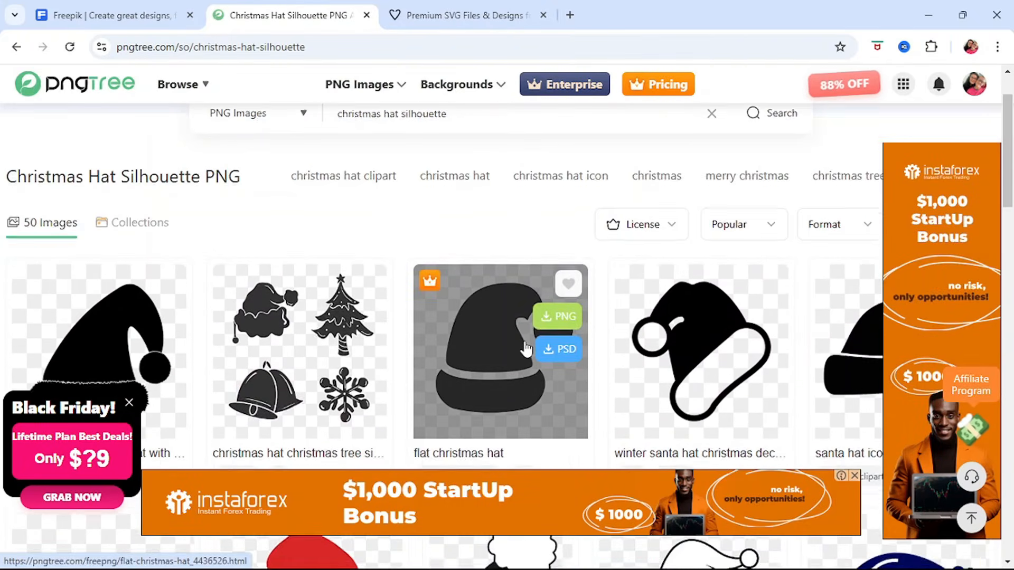
pyautogui.scroll(-3, 526, 348)
pyautogui.scroll(2, 50, 248)
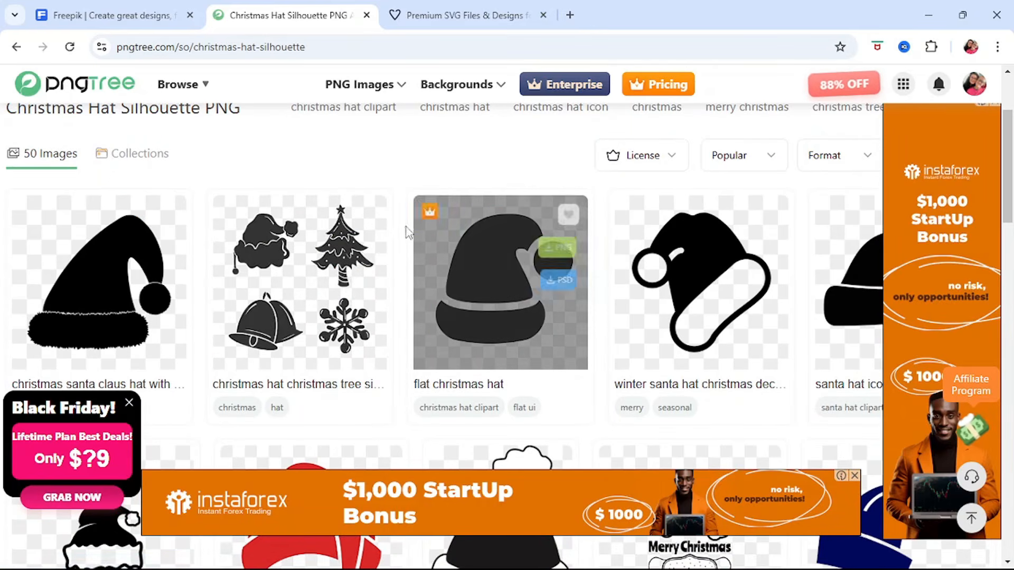
pyautogui.moveTo(430, 214)
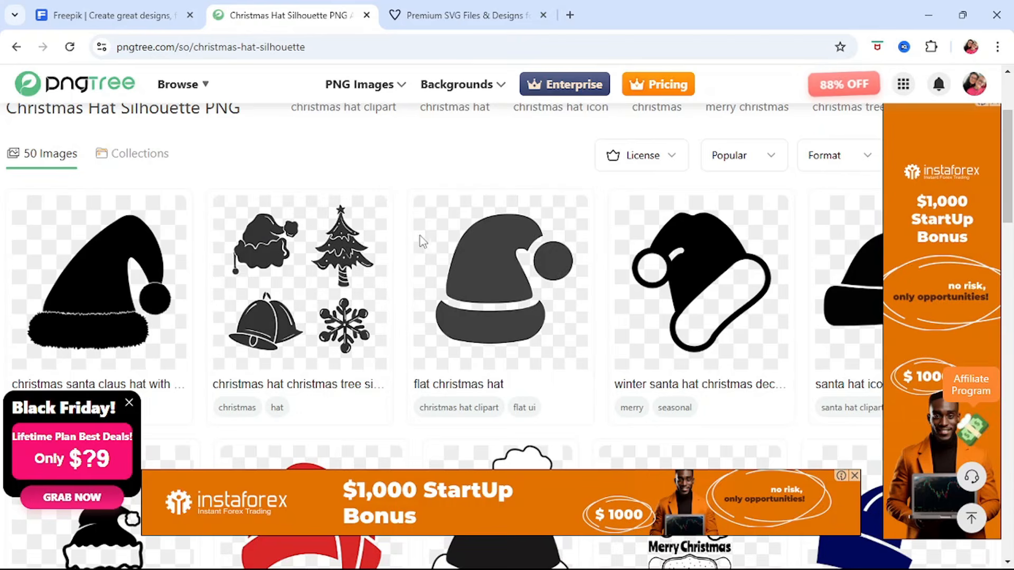
# Step: Filter the christmas hat silhouette results to the Free license and browse the remaining images
pyautogui.click(675, 165)
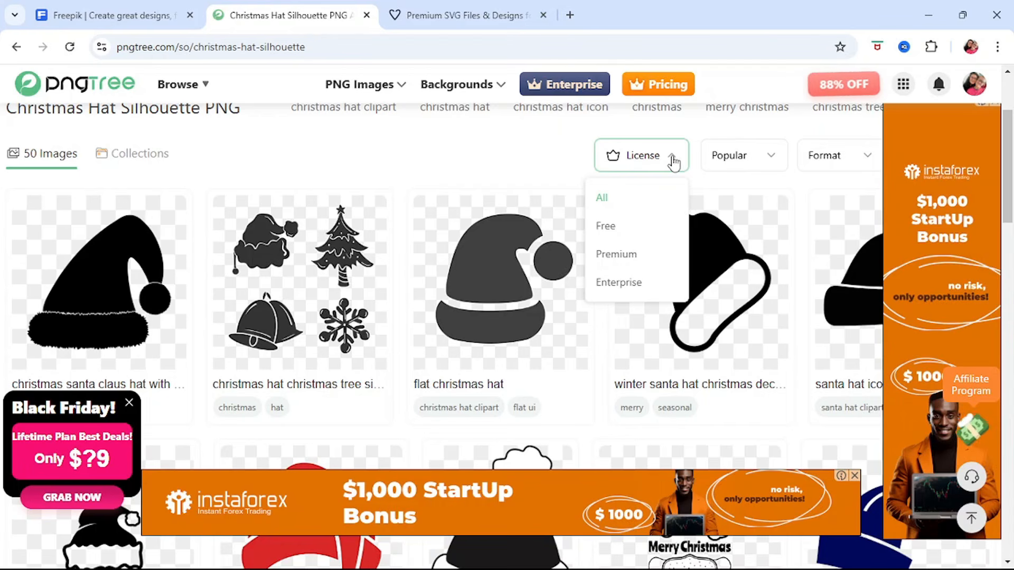
pyautogui.click(606, 226)
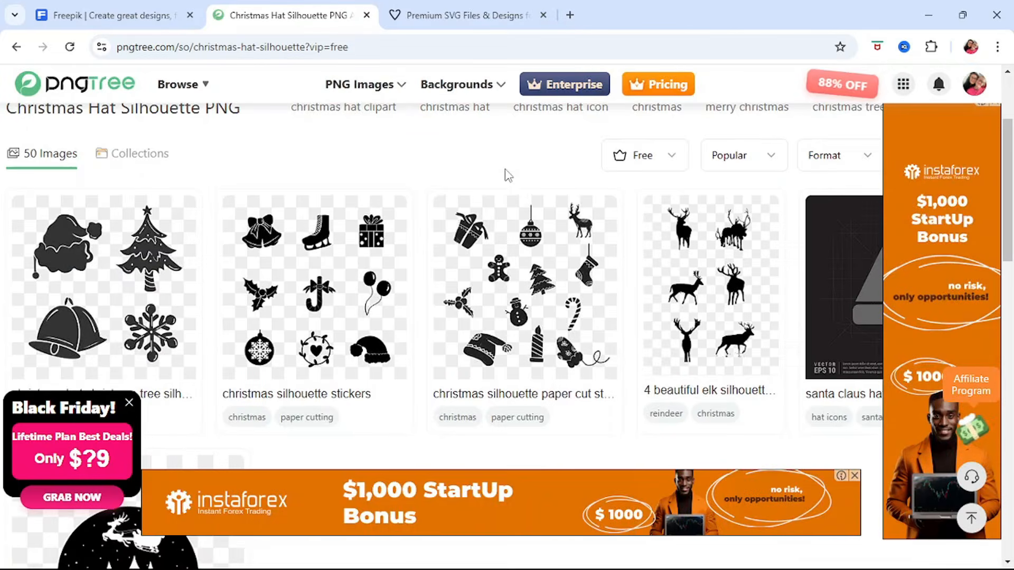
pyautogui.scroll(-3, 528, 291)
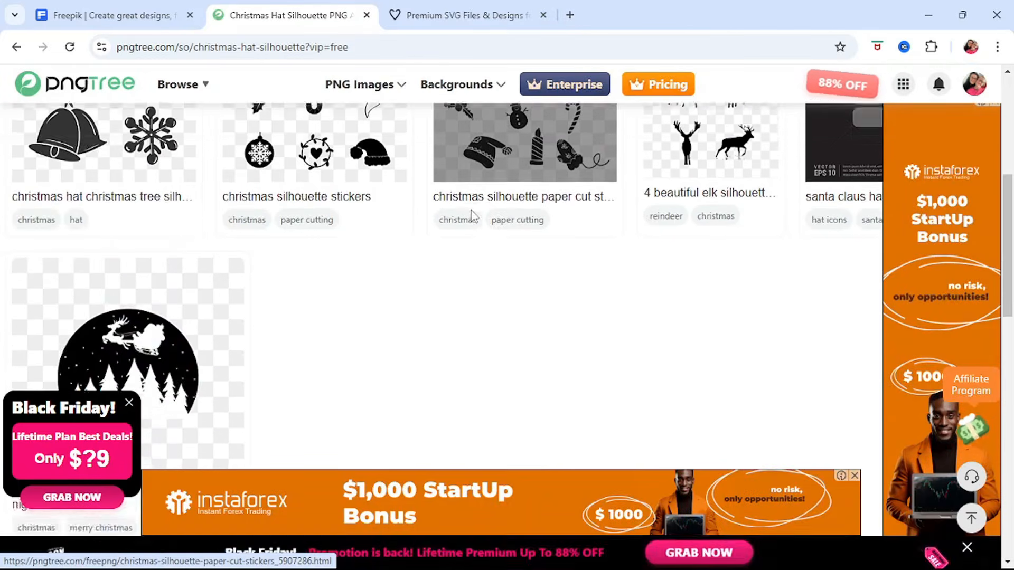
pyautogui.scroll(3, 528, 291)
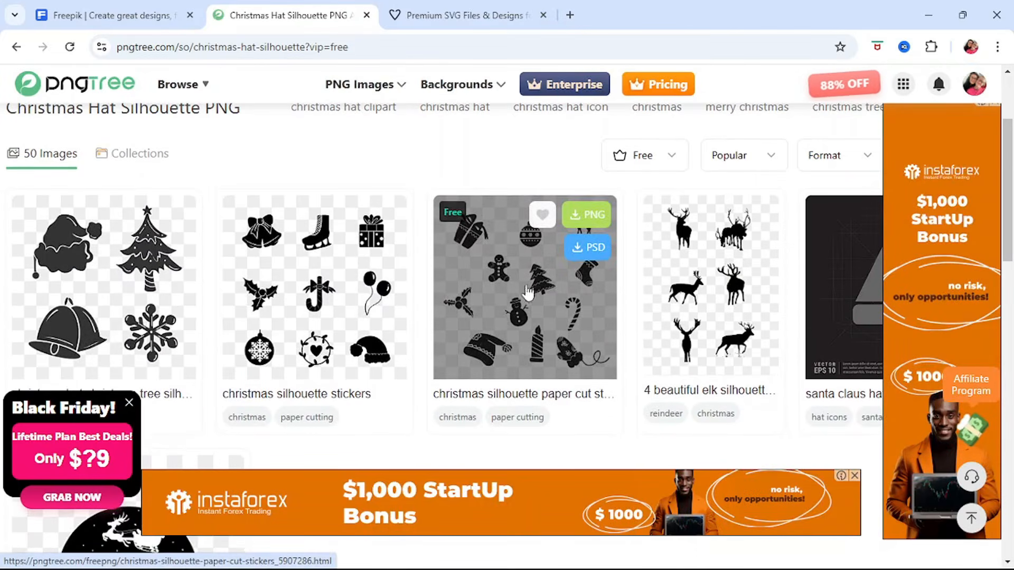
# Step: Download the christmas silhouette stickers image as PNG with the Free Plan's Relax Download, and close the extra Pngtree pages
pyautogui.click(302, 281)
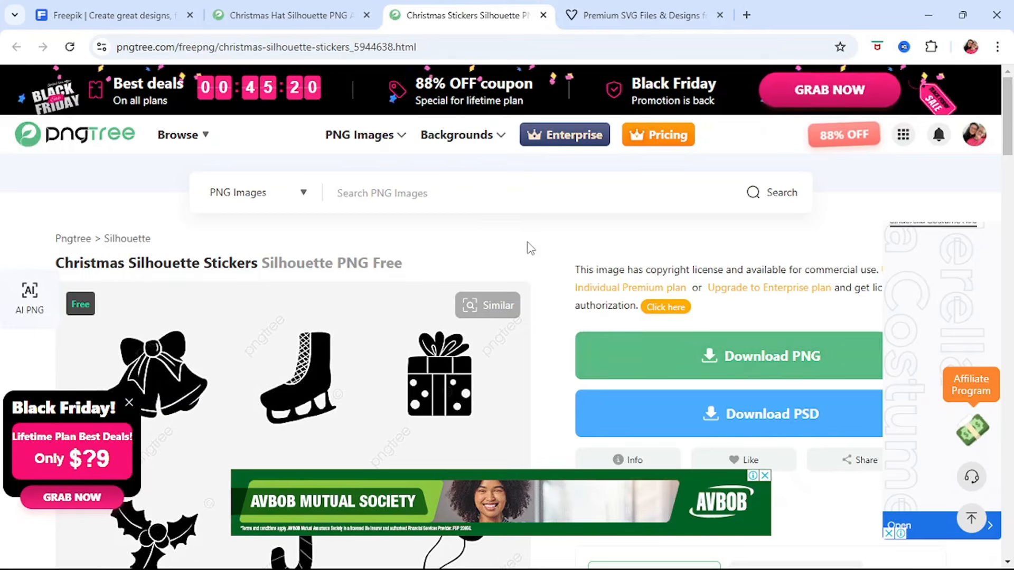
pyautogui.click(634, 355)
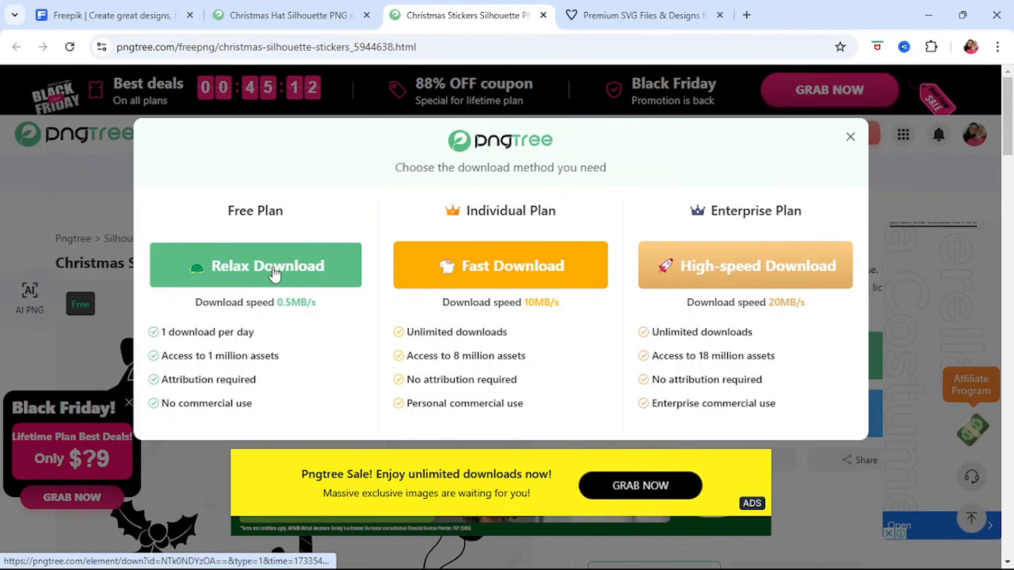
pyautogui.click(266, 272)
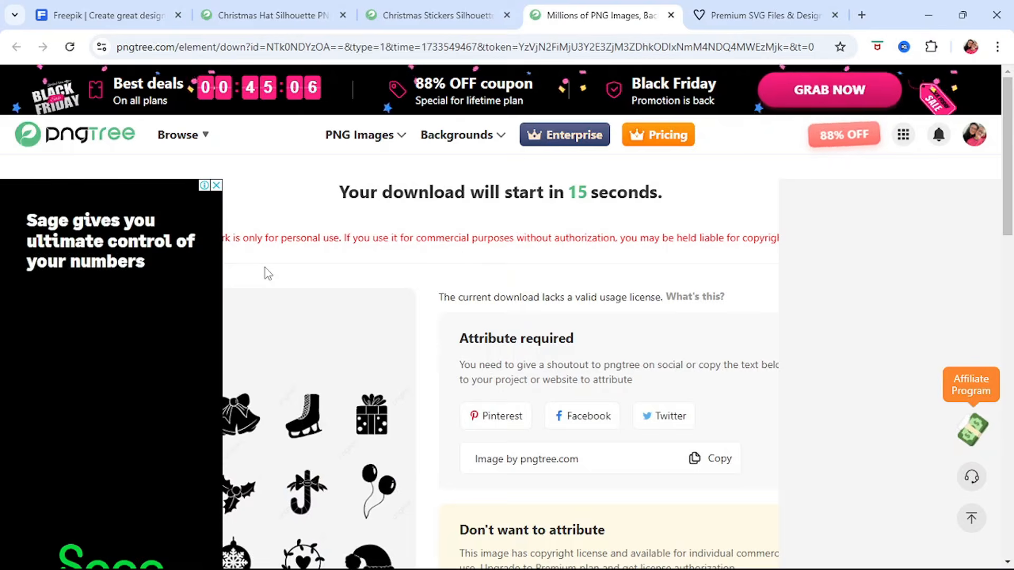
pyautogui.scroll(-7, 434, 294)
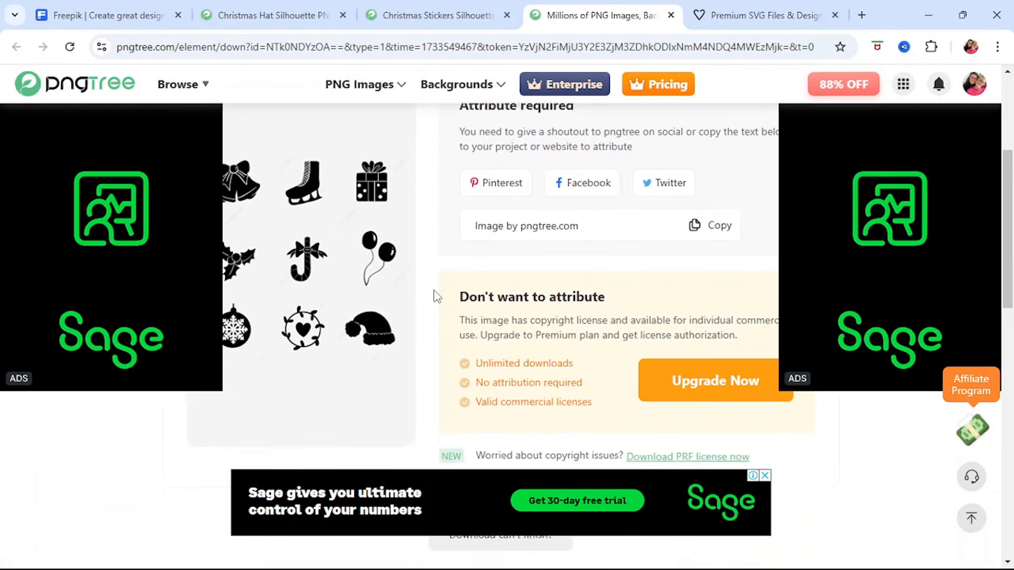
pyautogui.scroll(-2, 434, 290)
pyautogui.scroll(5, 433, 290)
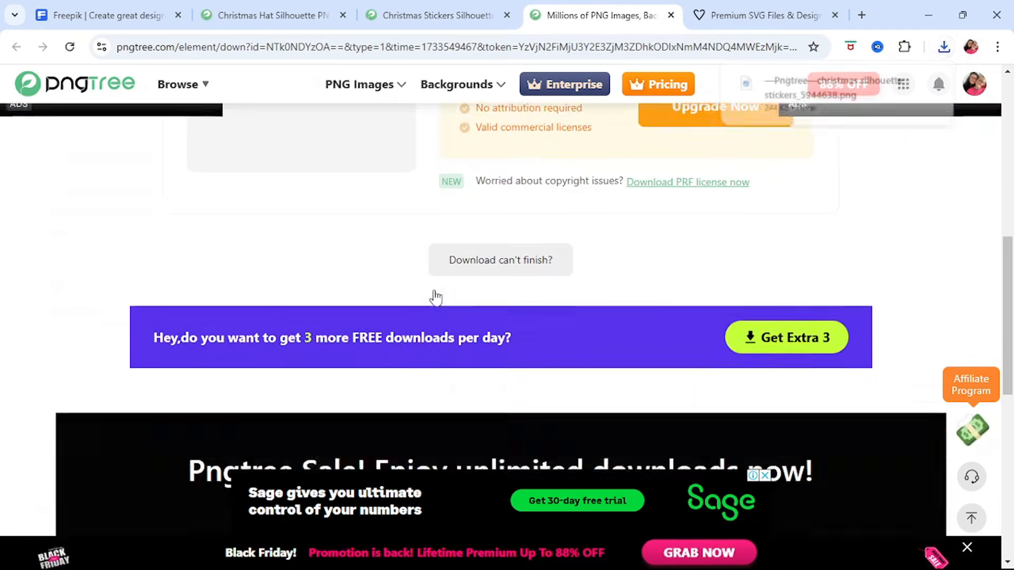
pyautogui.scroll(3, 435, 297)
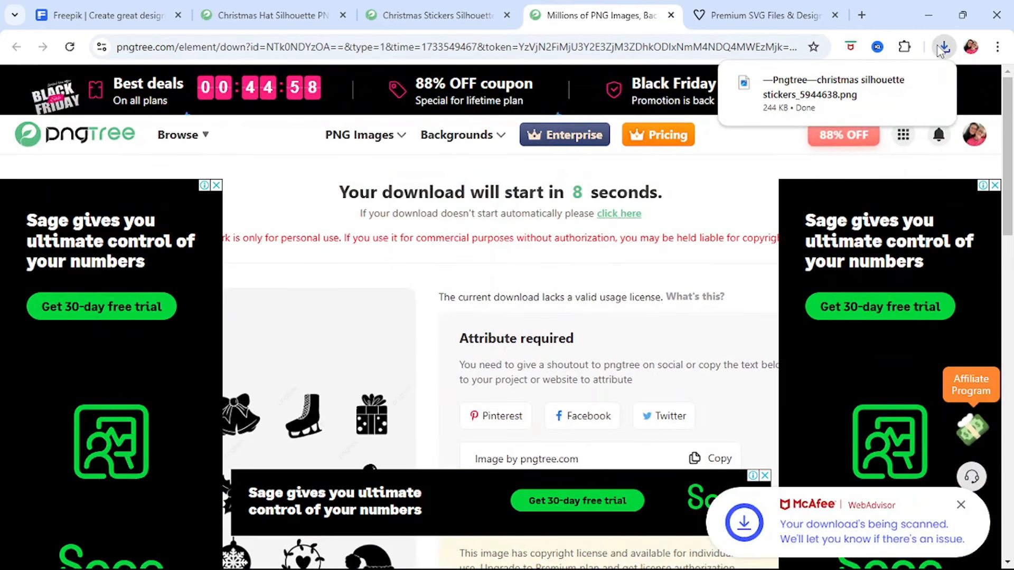
pyautogui.moveTo(866, 95)
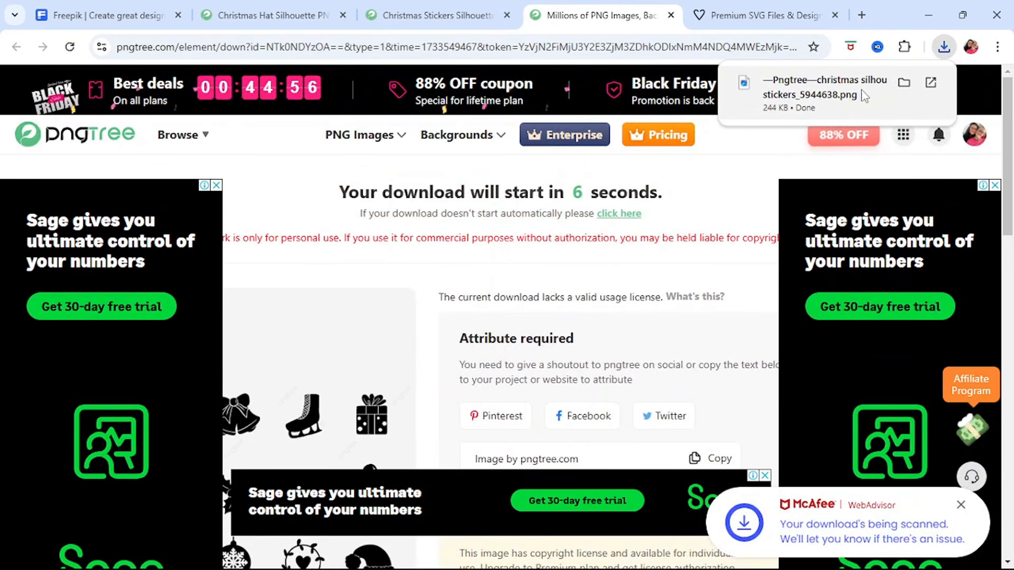
pyautogui.hotkey('ctrl', 'w')
pyautogui.hotkey('ctrl', 'w')
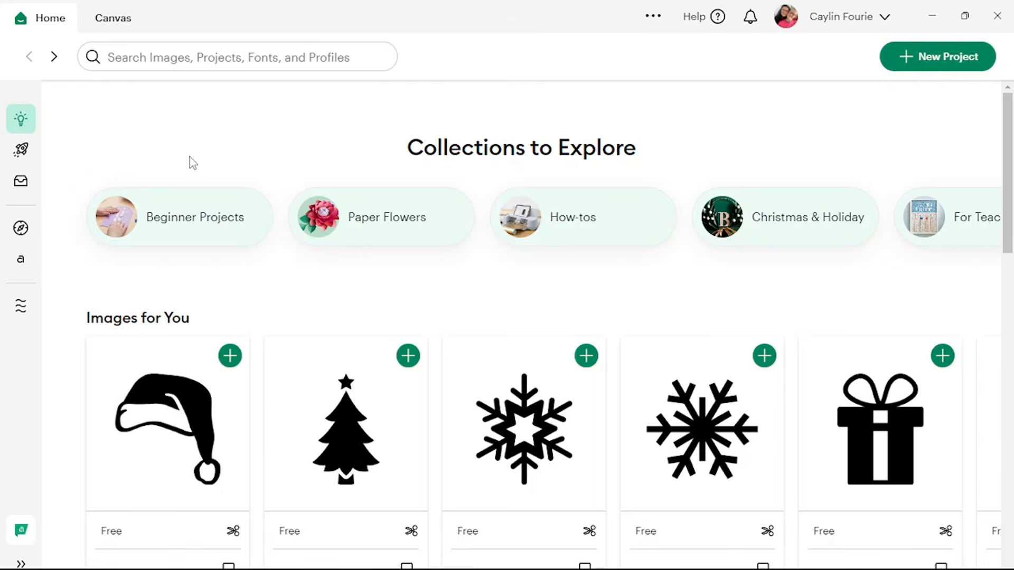
# Step: Switch to the Cricut Design Space canvas and load the downloaded Pngtree christmas silhouette stickers image from Downloads for upload
pyautogui.click(114, 19)
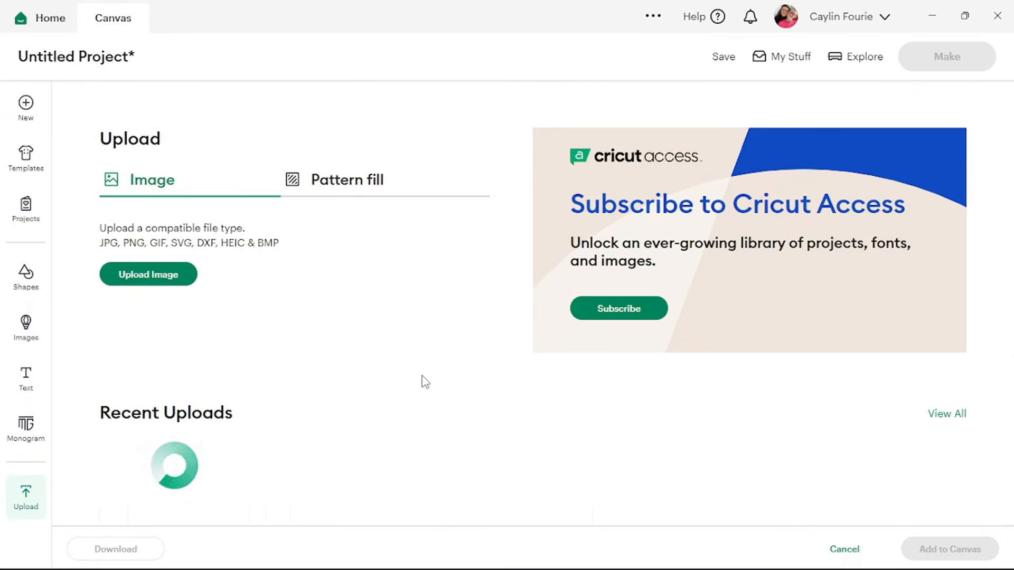
pyautogui.click(182, 275)
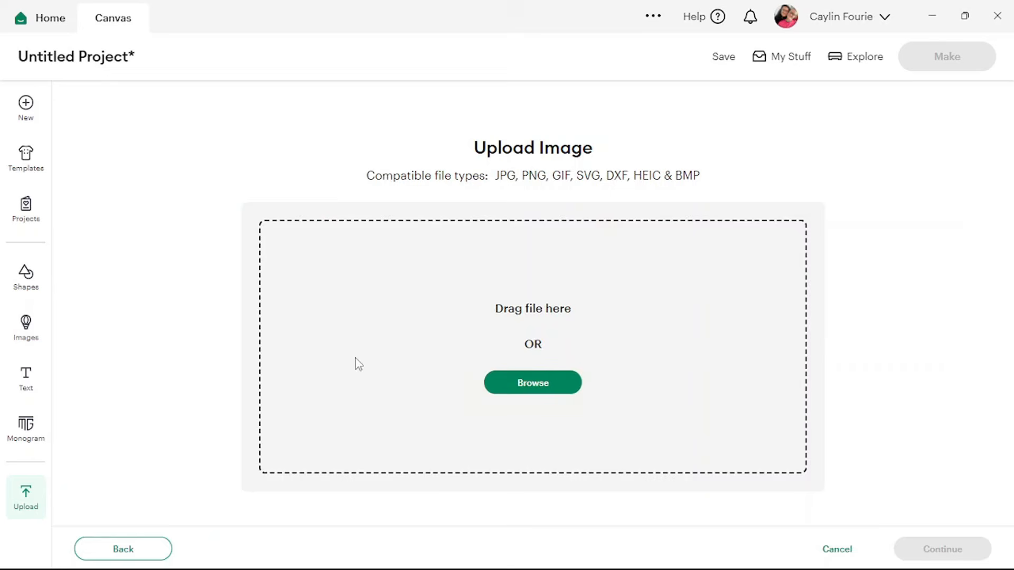
pyautogui.click(538, 390)
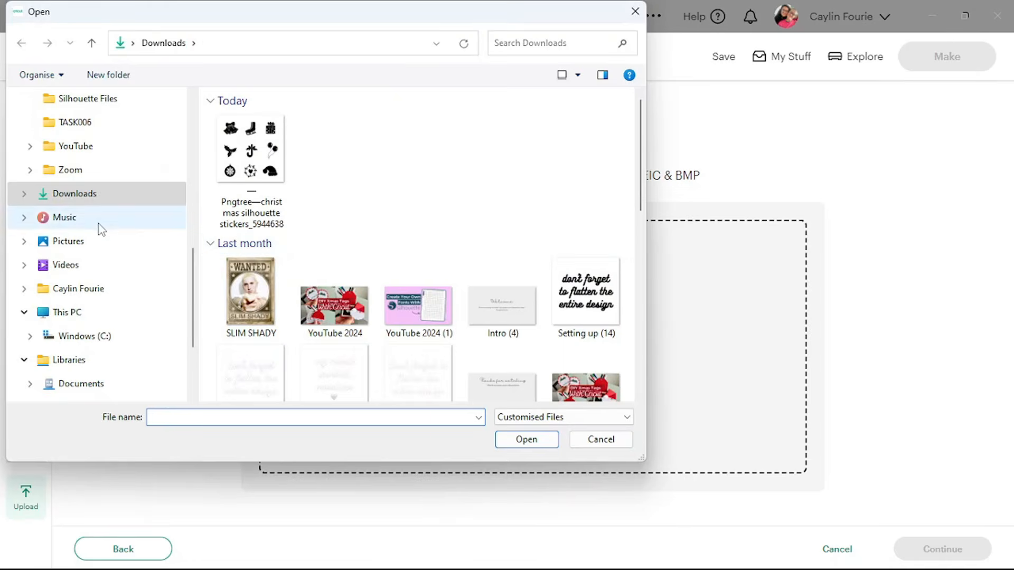
pyautogui.scroll(5, 100, 214)
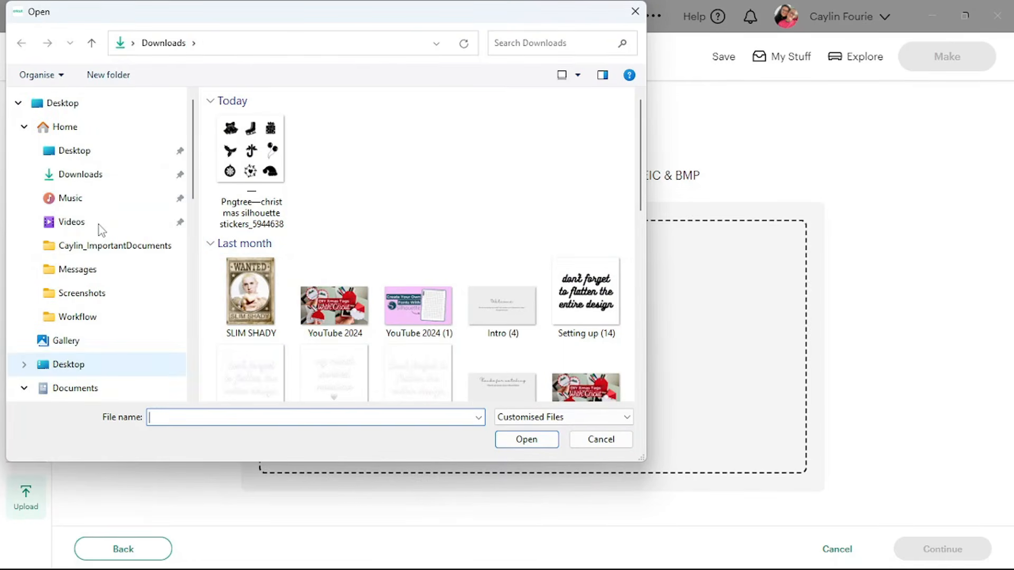
pyautogui.click(78, 181)
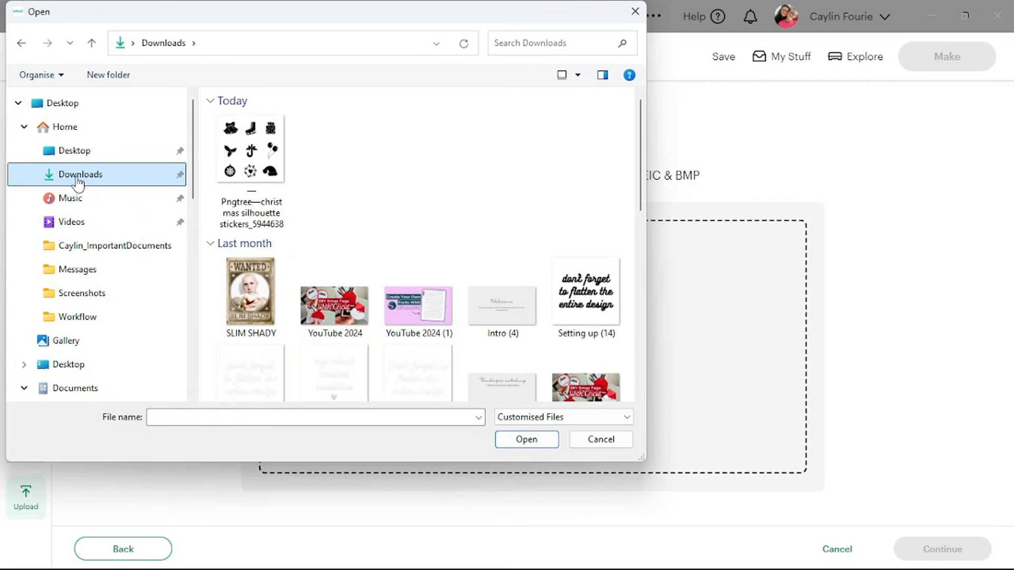
pyautogui.doubleClick(251, 153)
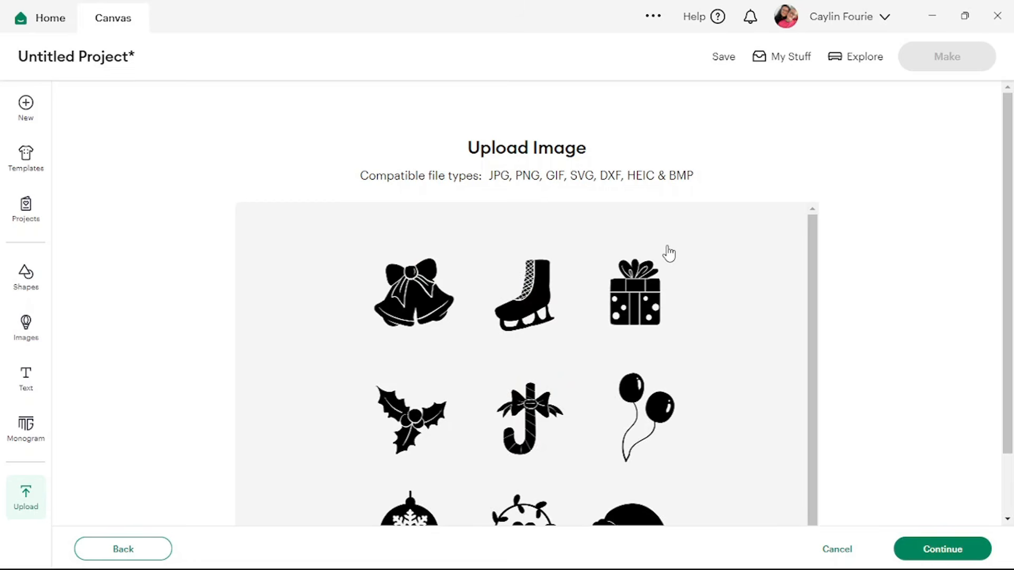
pyautogui.scroll(-1, 669, 253)
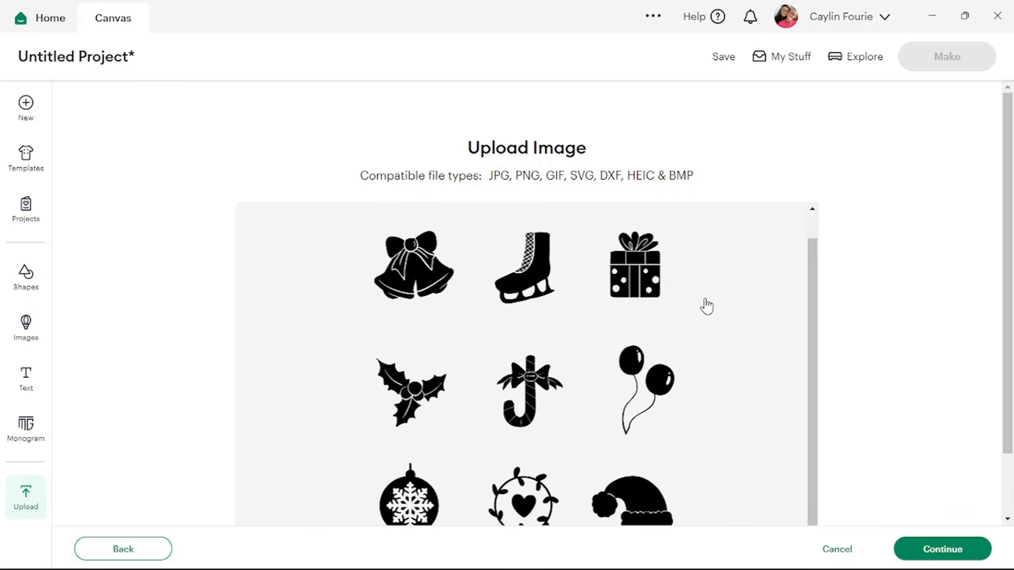
pyautogui.click(950, 550)
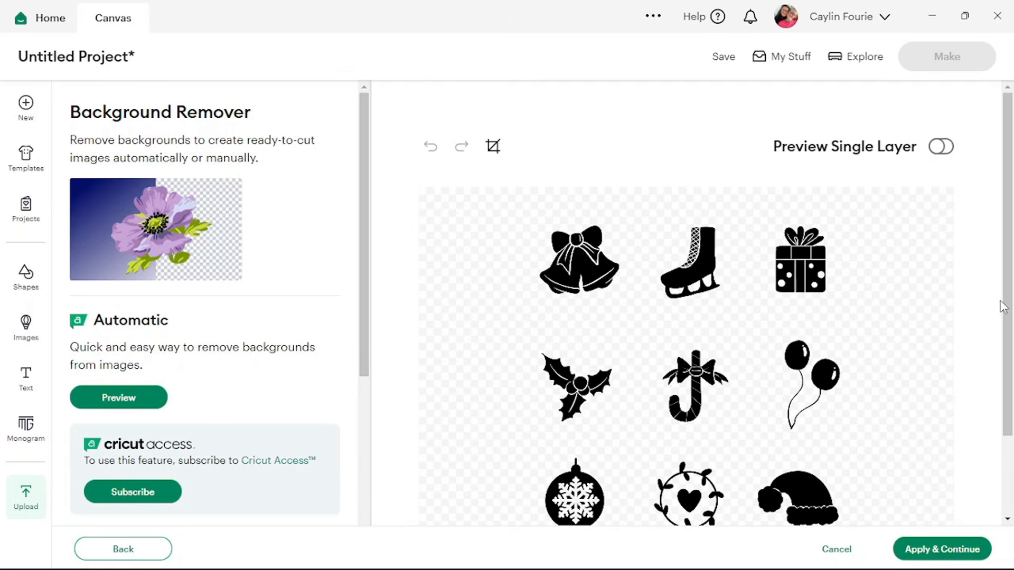
# Step: Check all nine silhouettes in the Background Remover preview and accept the image without removing anything
pyautogui.moveTo(1004, 306); pyautogui.dragTo(1004, 408)
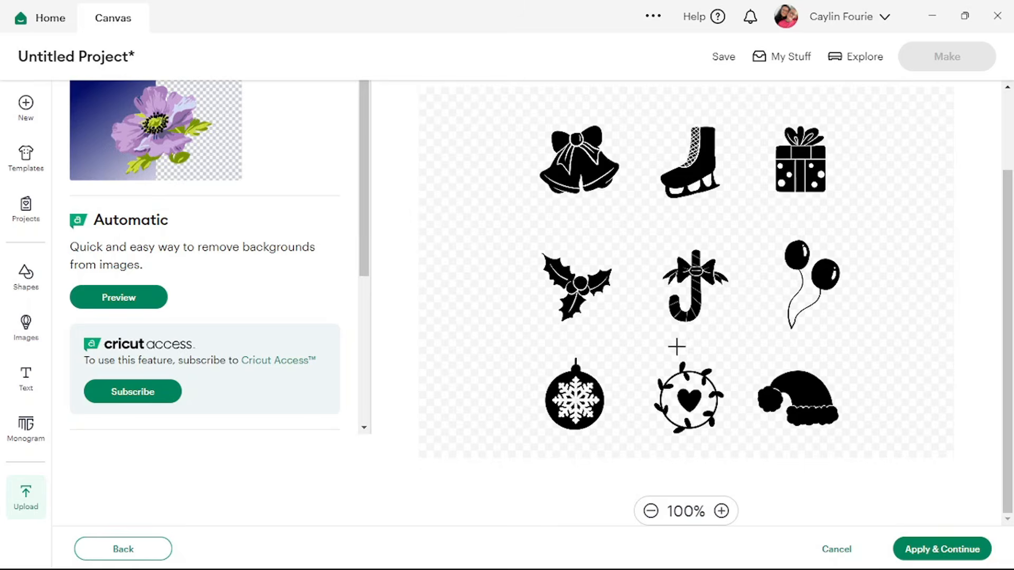
pyautogui.scroll(3, 876, 309)
pyautogui.scroll(-2, 876, 309)
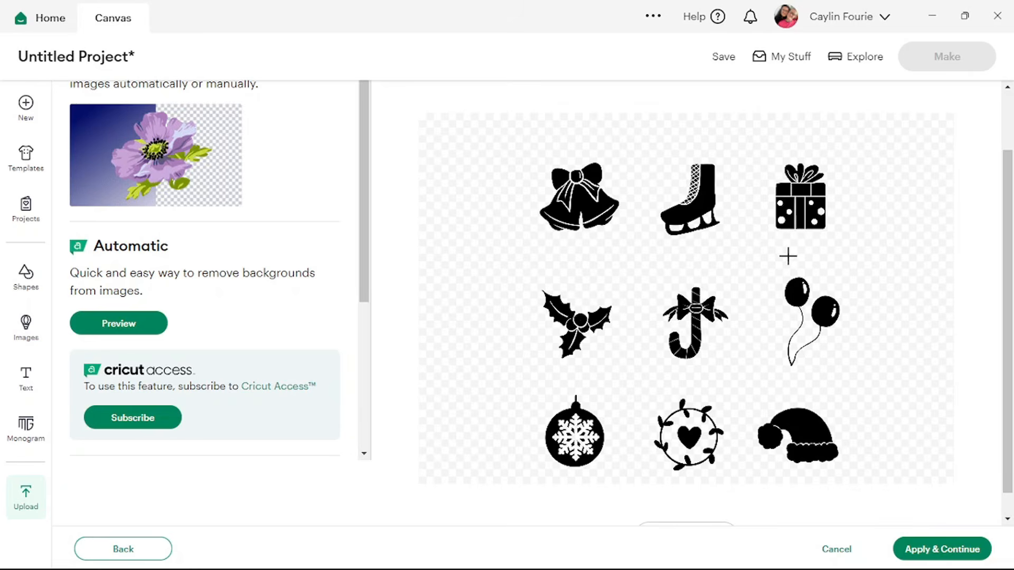
pyautogui.click(927, 552)
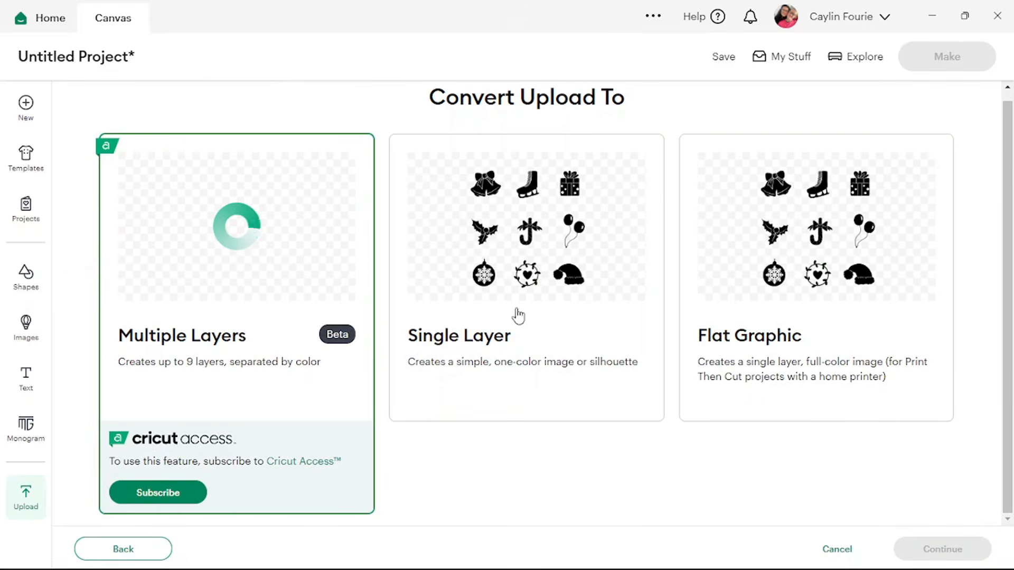
# Step: Convert the silhouette stickers image to a Single Layer and upload it under its existing image name
pyautogui.click(509, 256)
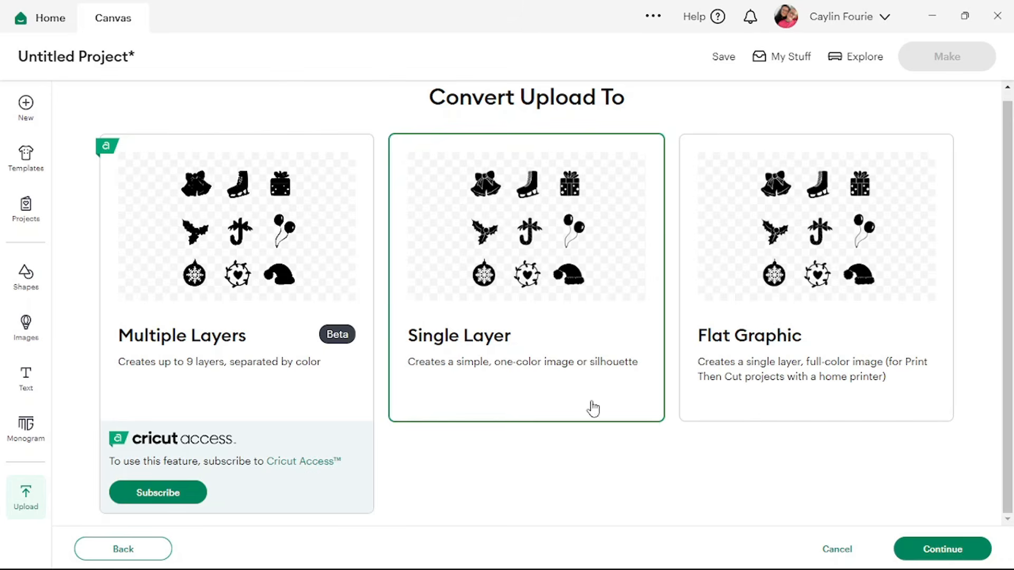
pyautogui.click(948, 550)
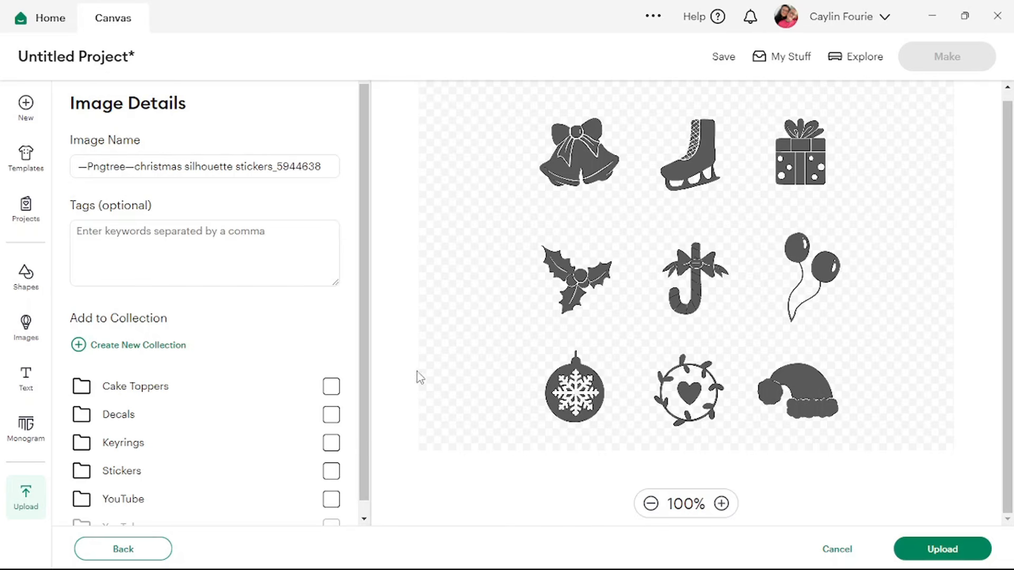
pyautogui.click(945, 550)
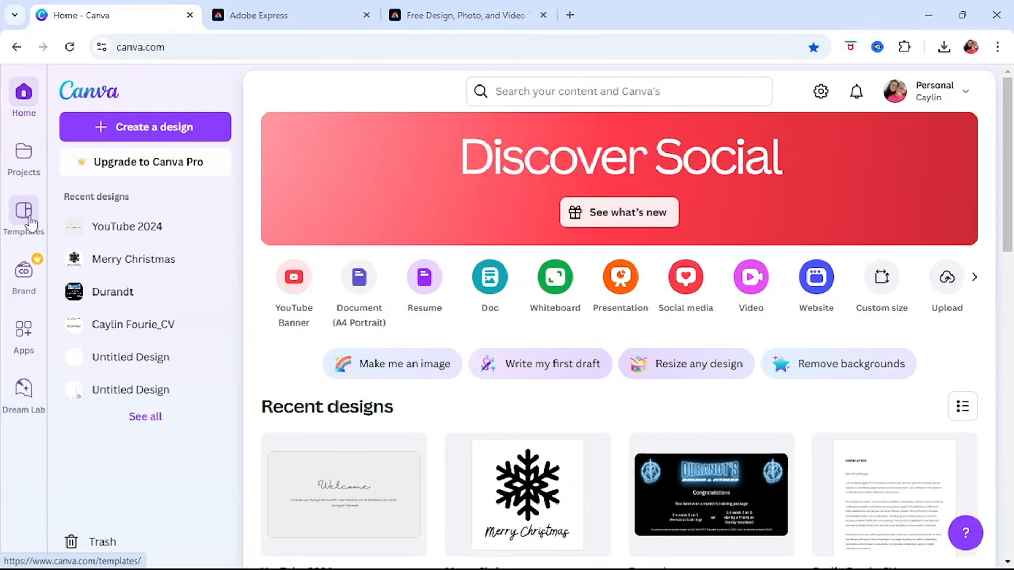
# Step: Switch to Canva and create a new custom-size design 10 cm wide and 10 cm high
pyautogui.click(131, 132)
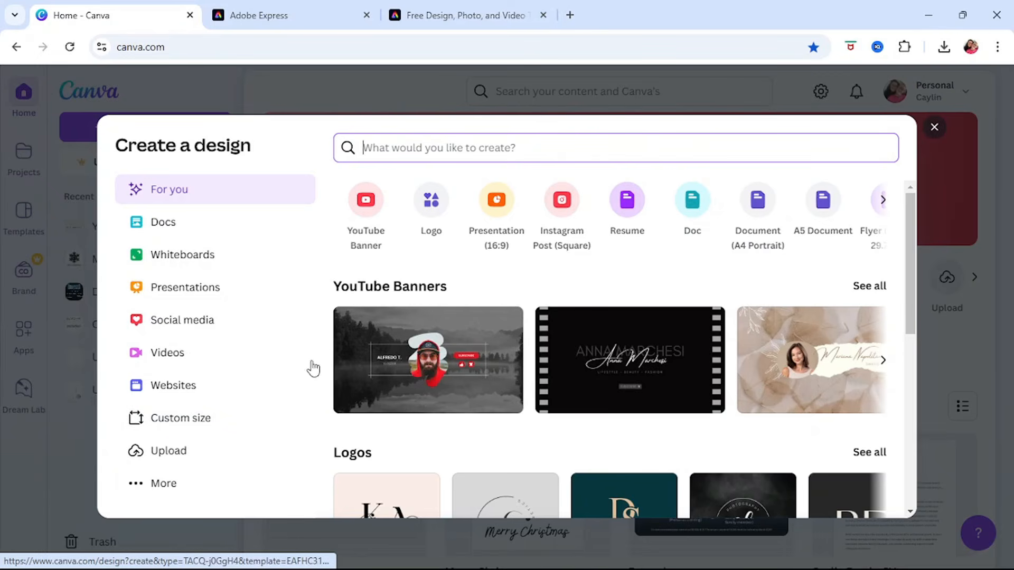
pyautogui.click(197, 427)
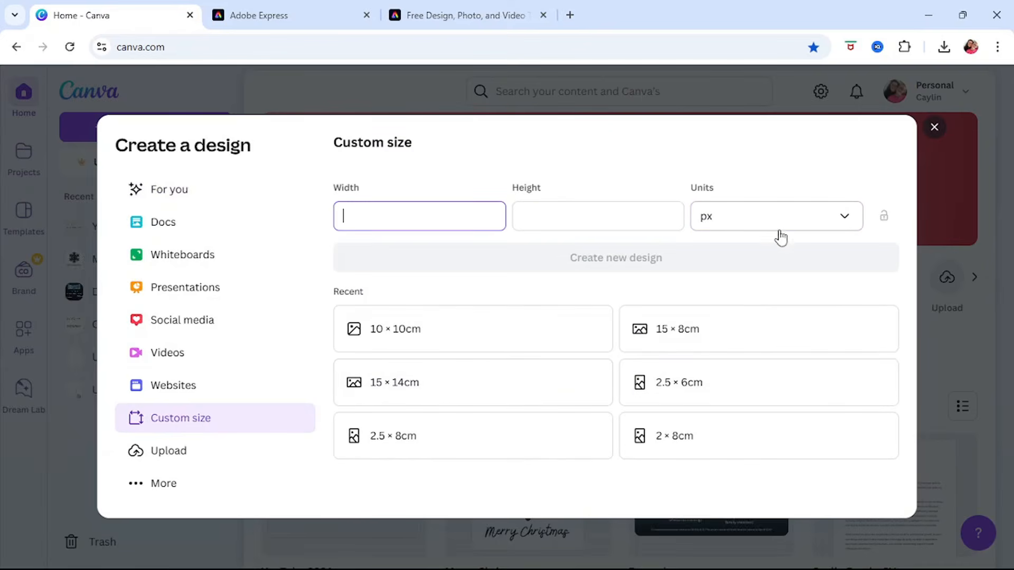
pyautogui.click(774, 228)
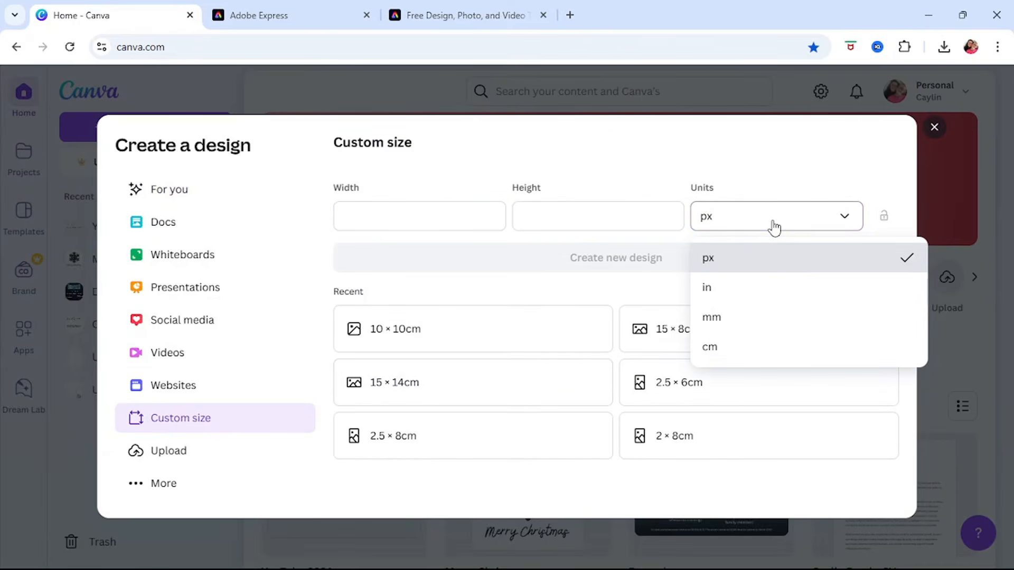
pyautogui.click(731, 348)
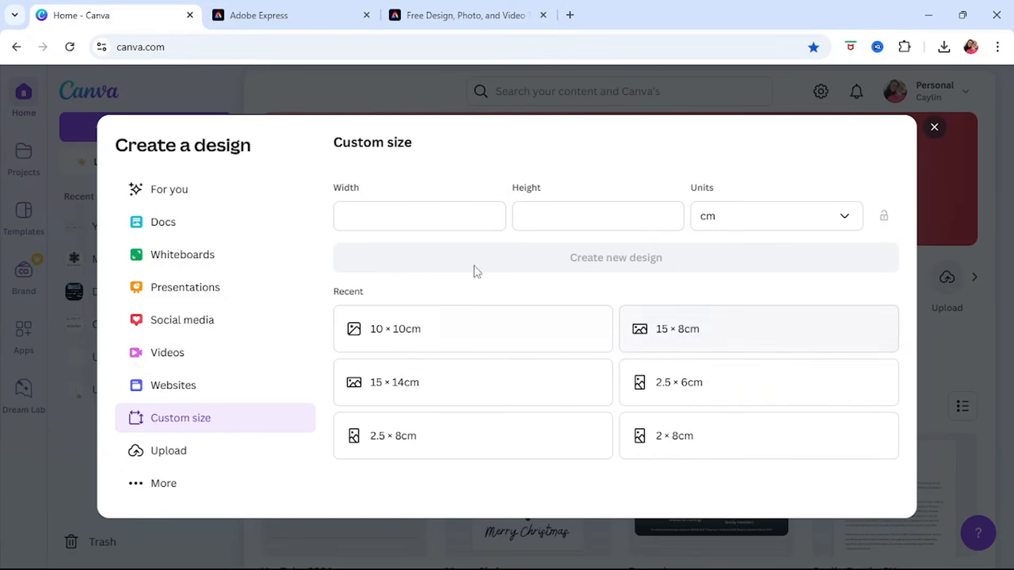
pyautogui.click(411, 217)
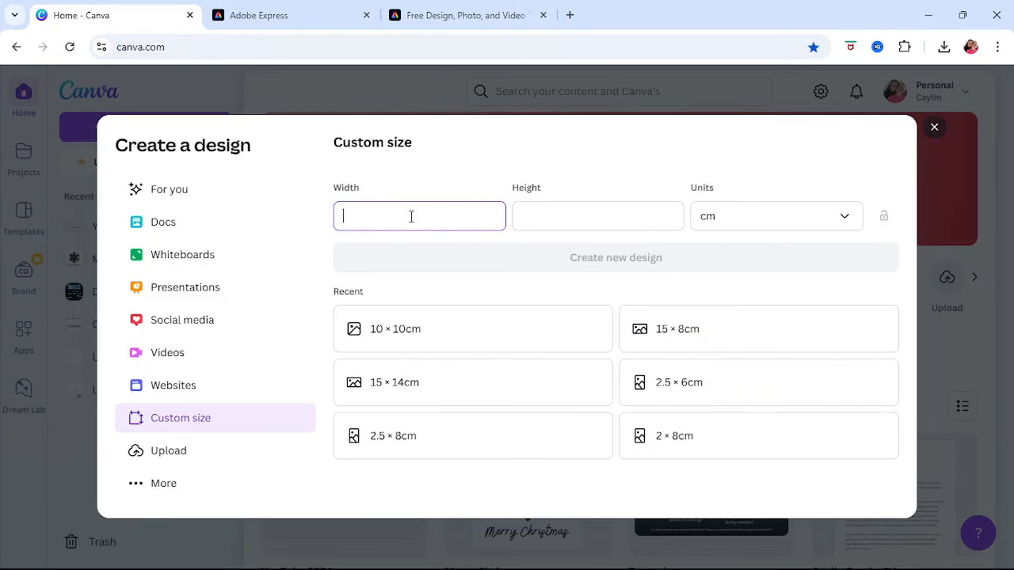
pyautogui.write('10')
pyautogui.click(578, 215)
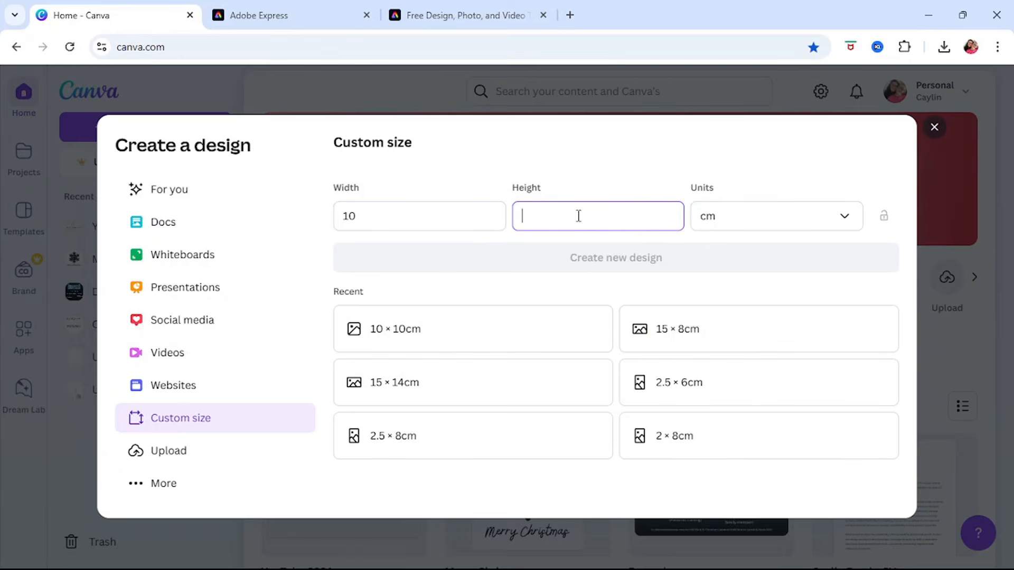
pyautogui.write('10')
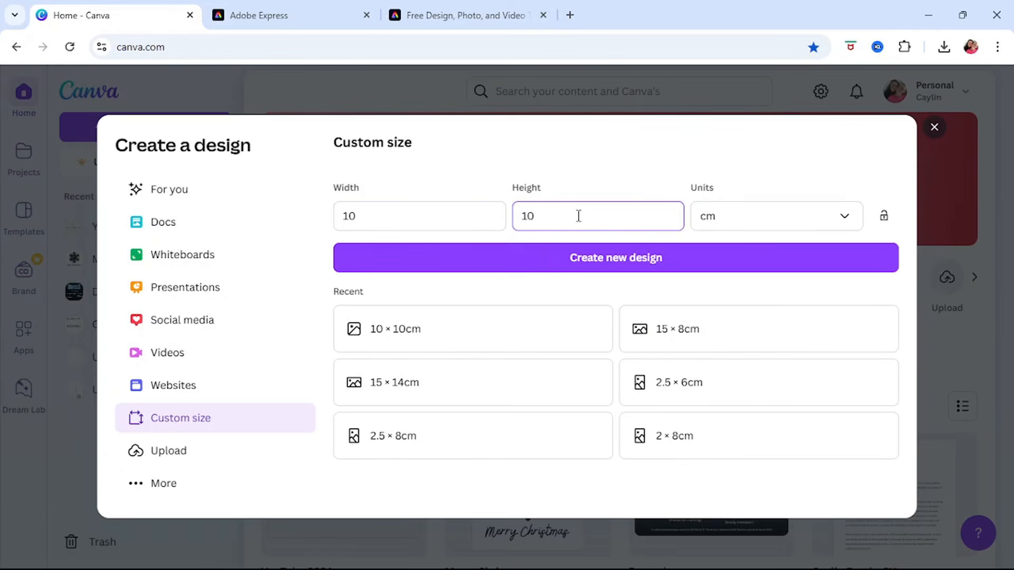
pyautogui.click(593, 267)
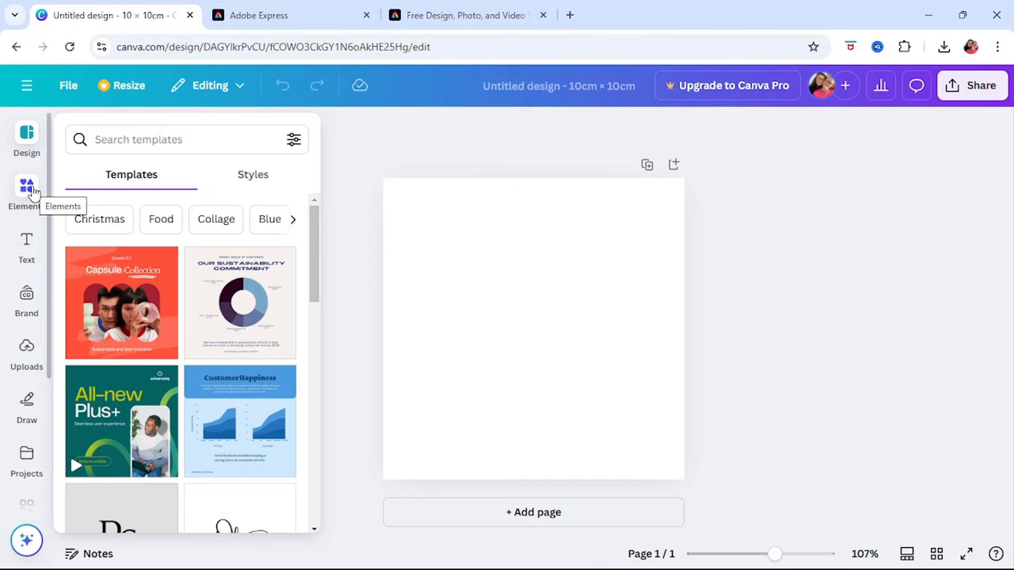
# Step: Search Canva's elements for "christmas"
pyautogui.click(140, 151)
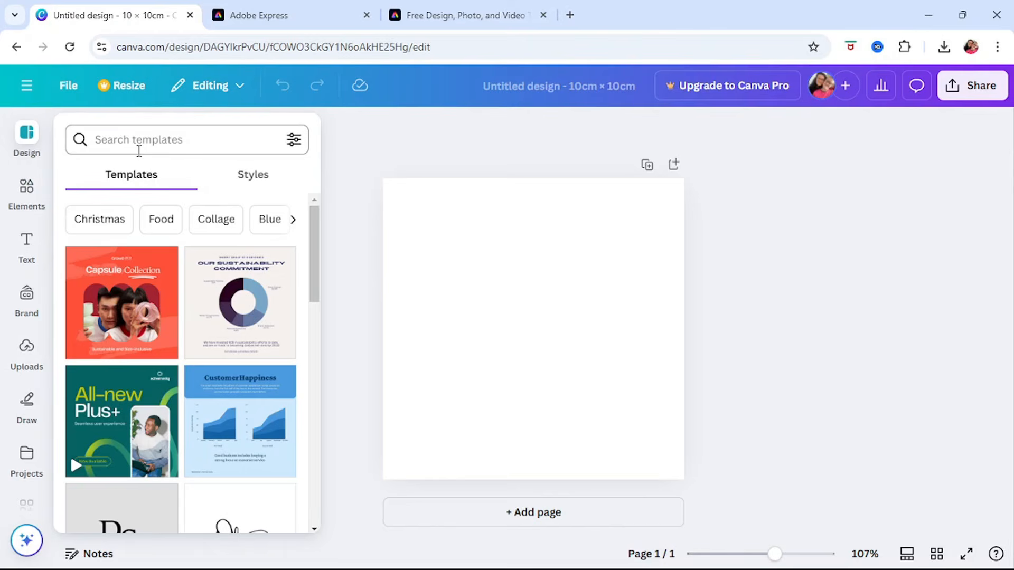
pyautogui.click(27, 188)
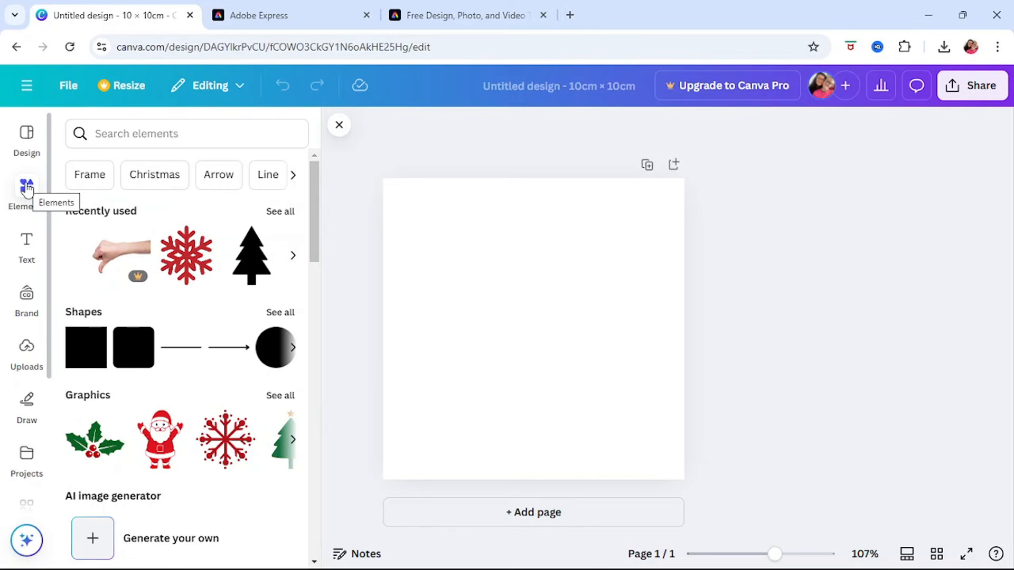
pyautogui.click(117, 139)
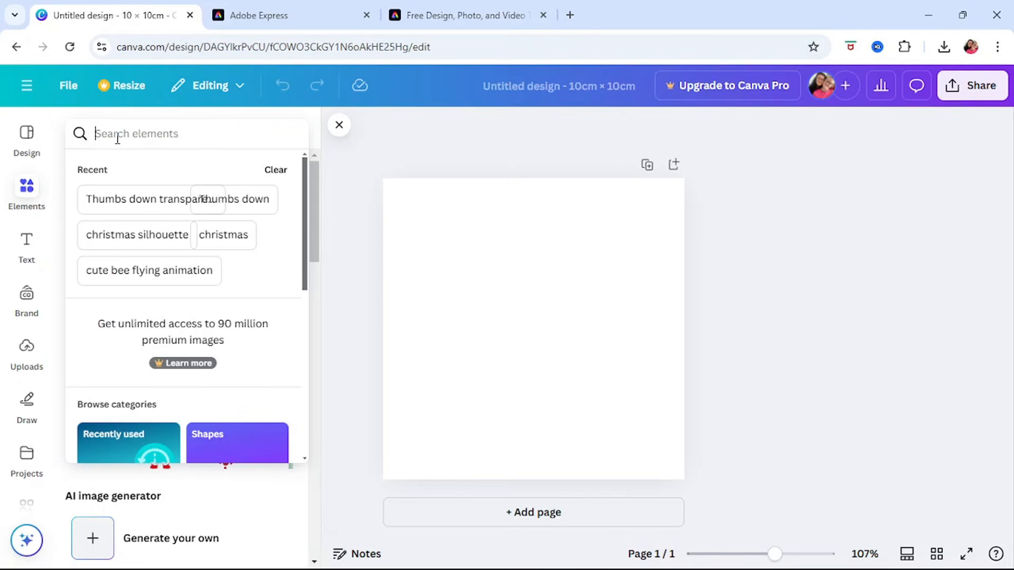
pyautogui.write('ch')
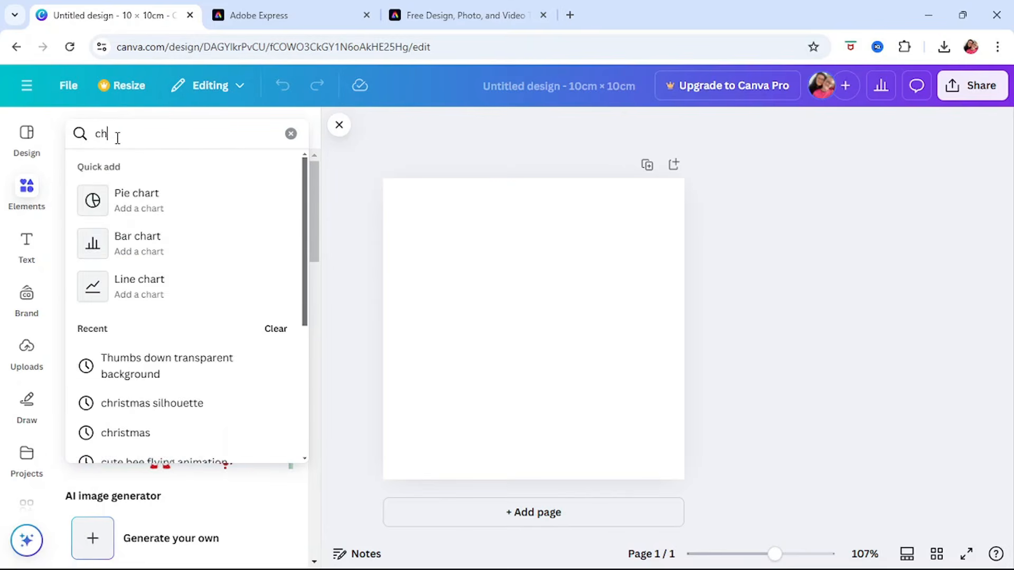
pyautogui.write('rist')
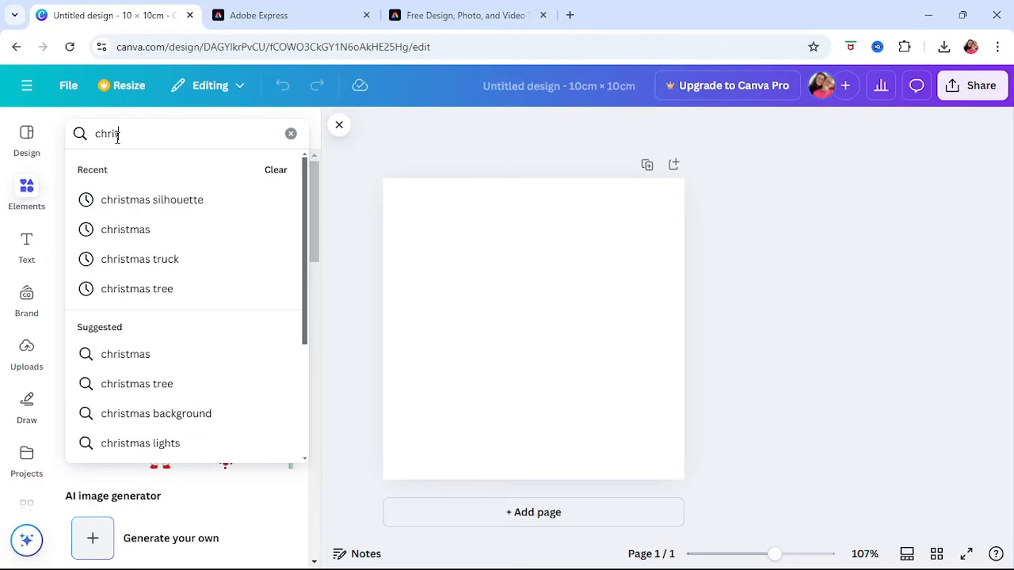
pyautogui.press('BackSpace')
pyautogui.write('stmas')
pyautogui.press('Return')
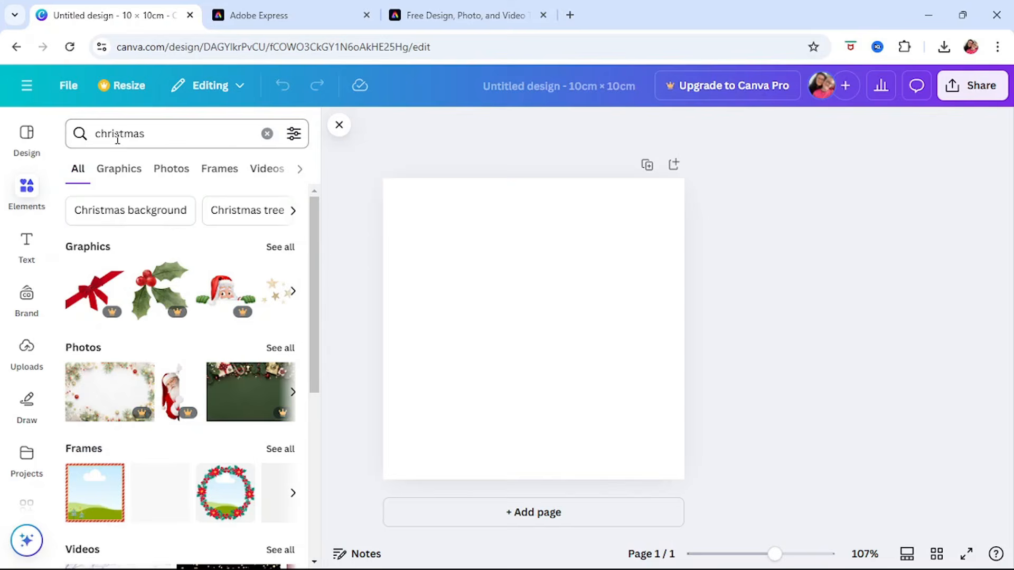
# Step: Refine the elements search to "christmas silhouette" and browse all matching graphics for free and Pro images
pyautogui.click(161, 141)
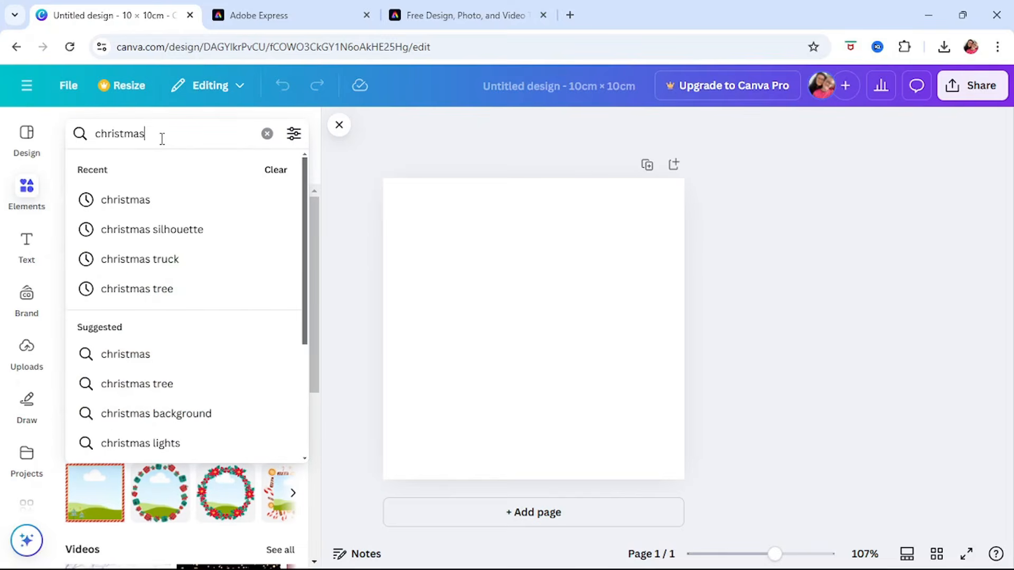
pyautogui.write('silhouette')
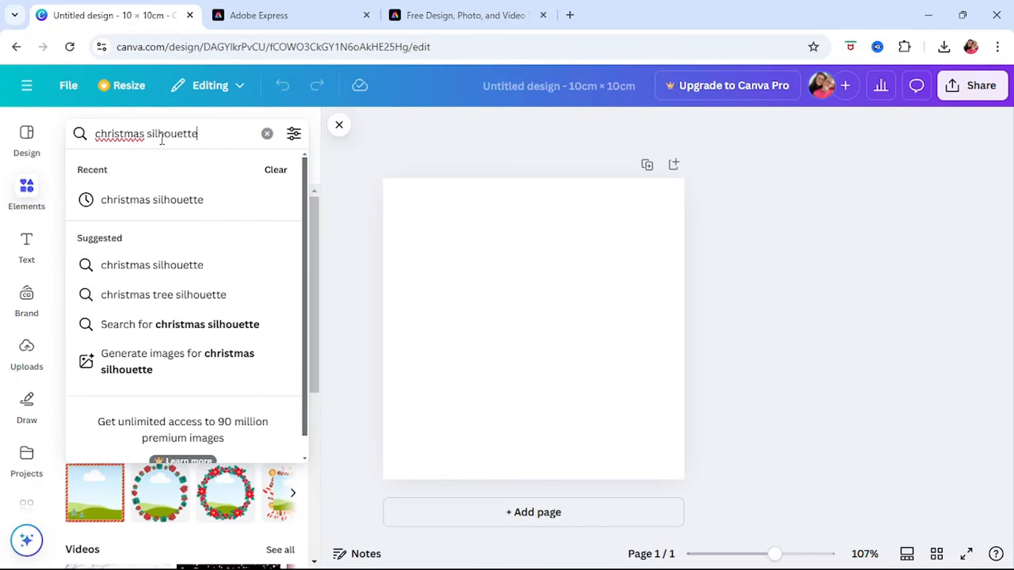
pyautogui.press('Return')
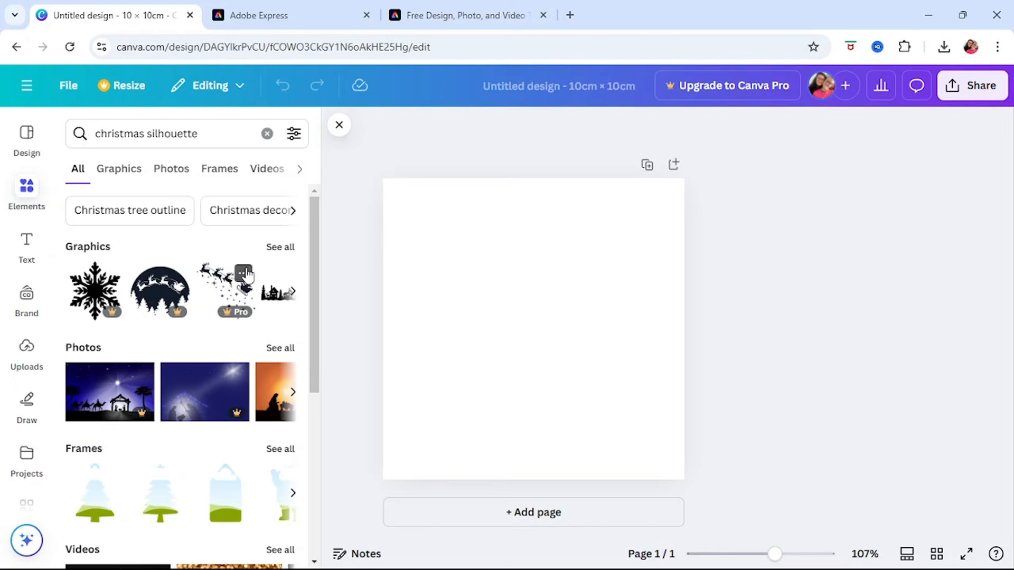
pyautogui.click(280, 248)
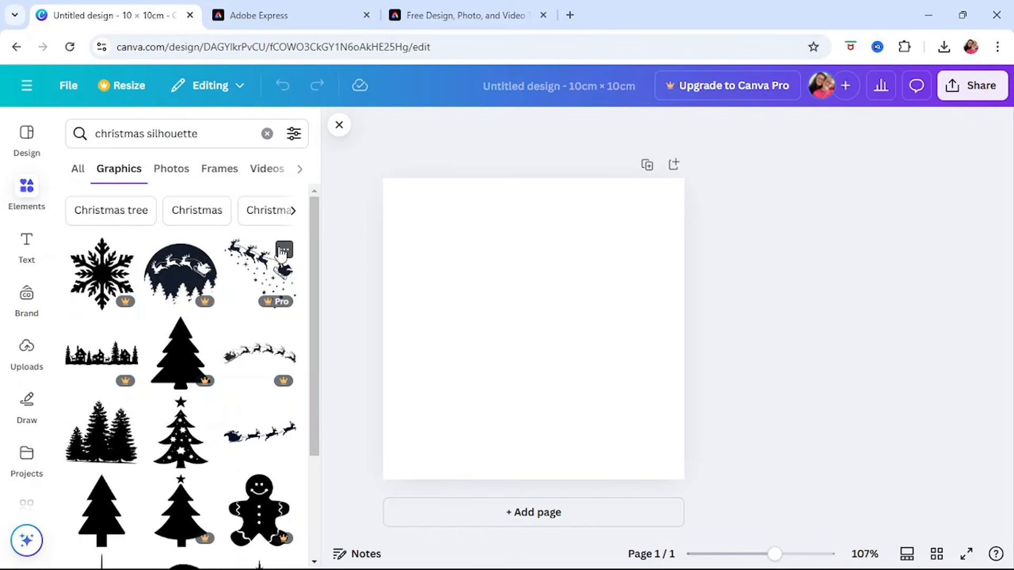
pyautogui.scroll(-5, 206, 340)
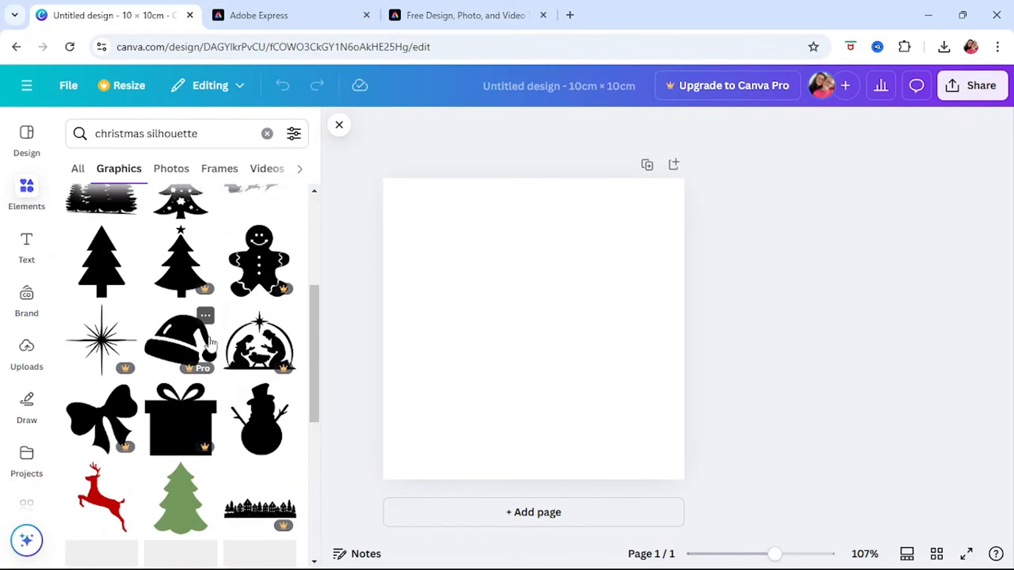
pyautogui.scroll(-4, 210, 342)
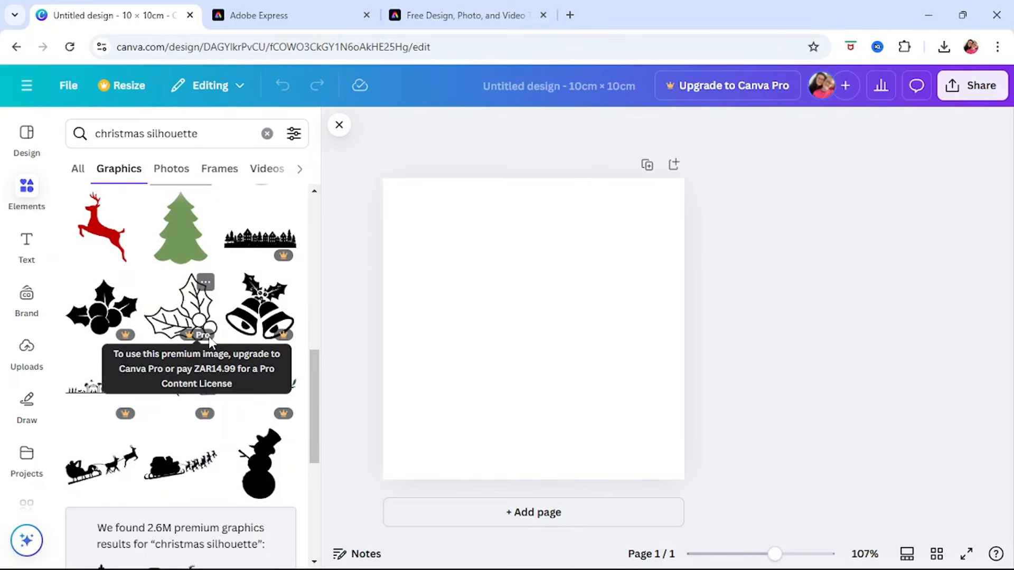
pyautogui.scroll(10, 212, 343)
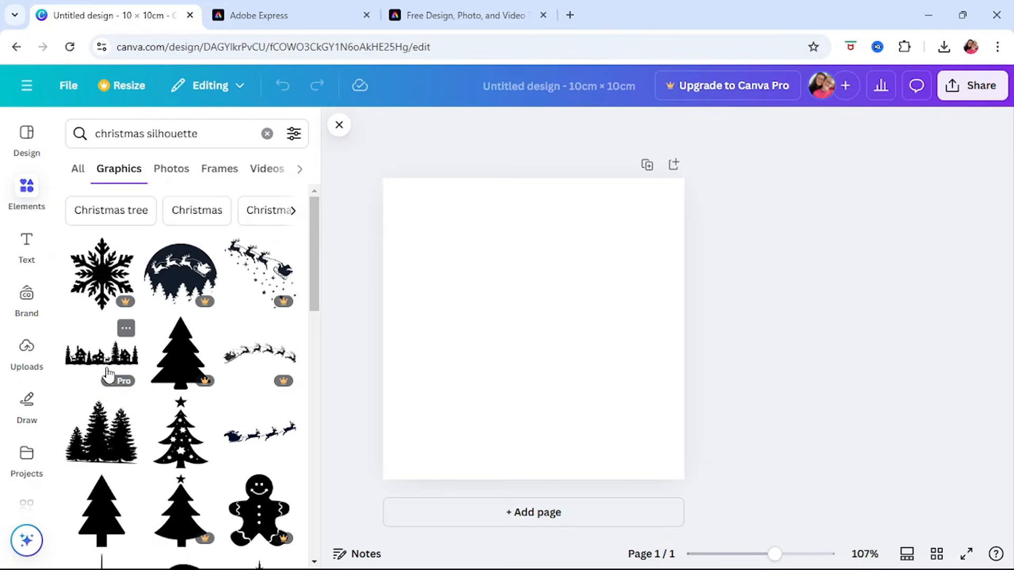
# Step: Add the free star-decorated Christmas tree silhouette to the page, enlarge it and centre it horizontally near the page's upper edge
pyautogui.scroll(-3, 182, 296)
pyautogui.click(182, 295)
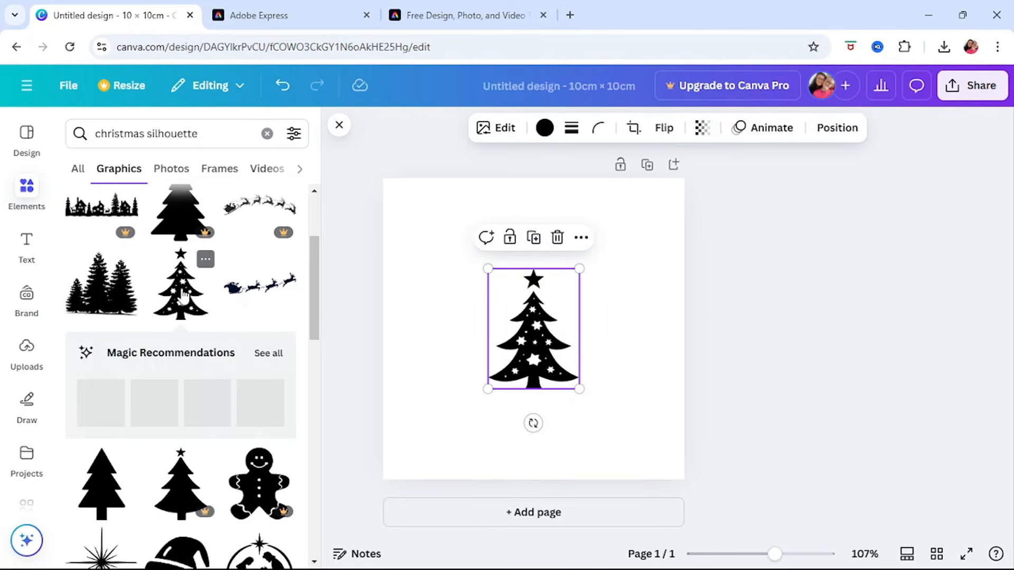
pyautogui.moveTo(487, 269); pyautogui.dragTo(417, 186)
pyautogui.moveTo(580, 388)
pyautogui.mouseDown()
pyautogui.moveTo(622, 423)
pyautogui.moveTo(593, 398)
pyautogui.mouseUp()
pyautogui.moveTo(475, 350); pyautogui.dragTo(504, 355)
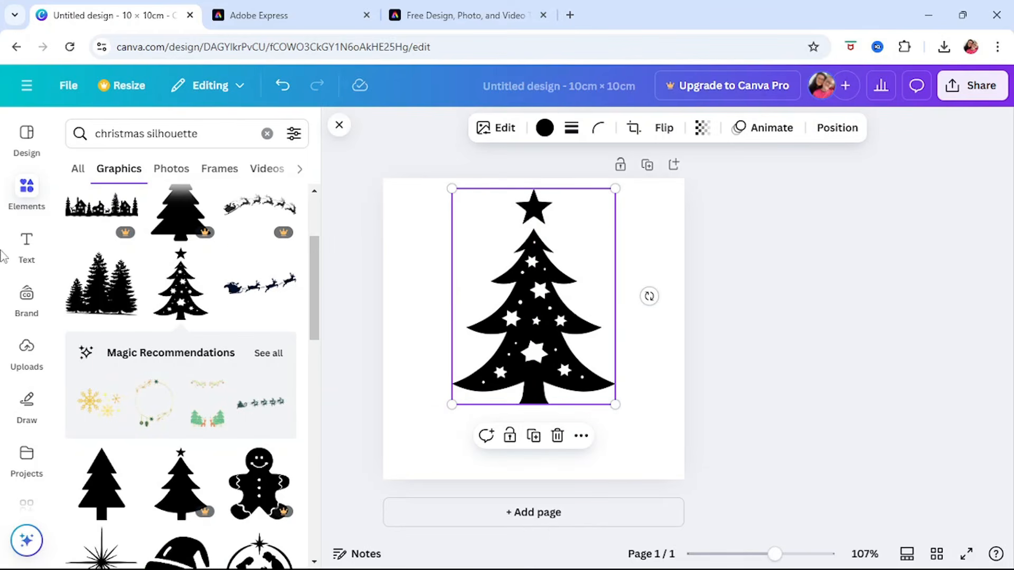
# Step: Add a plain text box and place it just below the tree
pyautogui.click(27, 244)
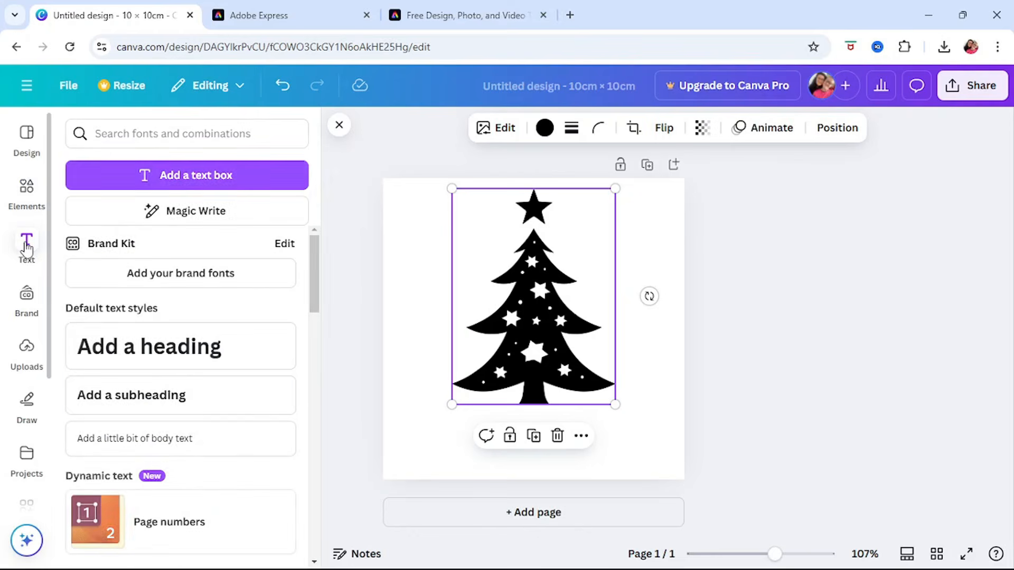
pyautogui.click(191, 181)
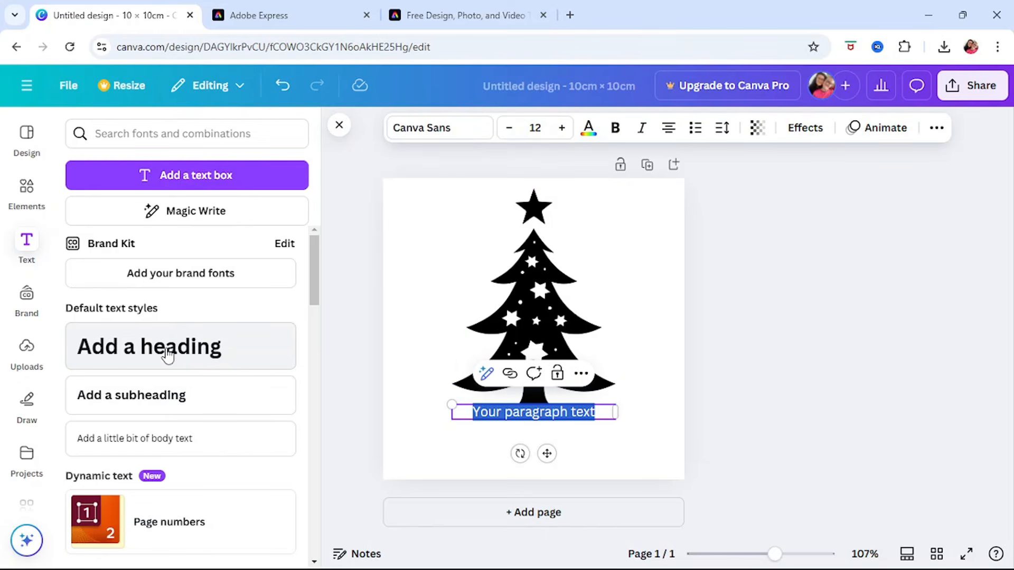
pyautogui.click(627, 454)
pyautogui.moveTo(561, 411); pyautogui.dragTo(561, 424)
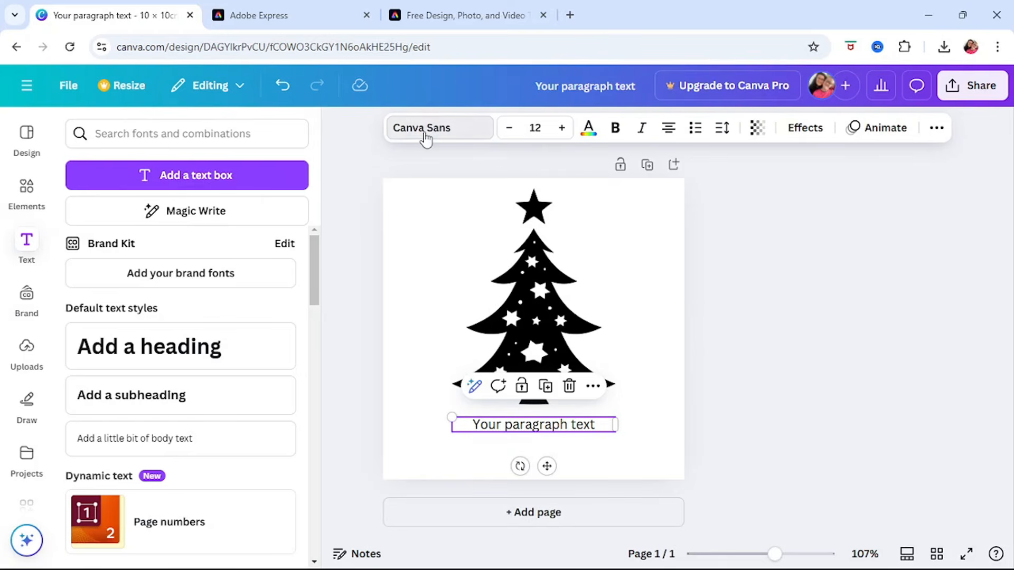
# Step: Browse the font list and set the text box's font to Nickainley
pyautogui.click(425, 137)
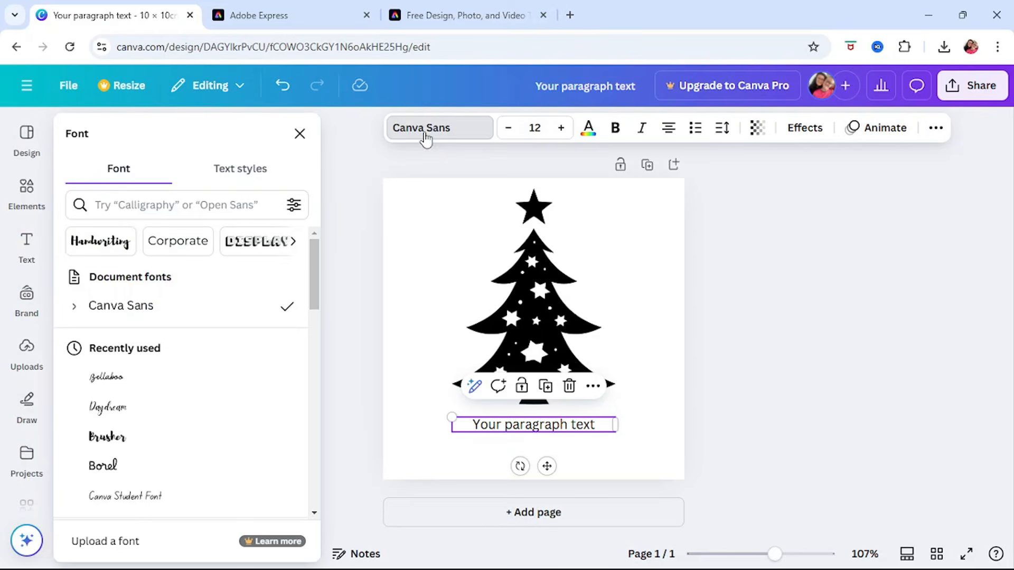
pyautogui.scroll(-2, 158, 420)
pyautogui.scroll(-10, 159, 419)
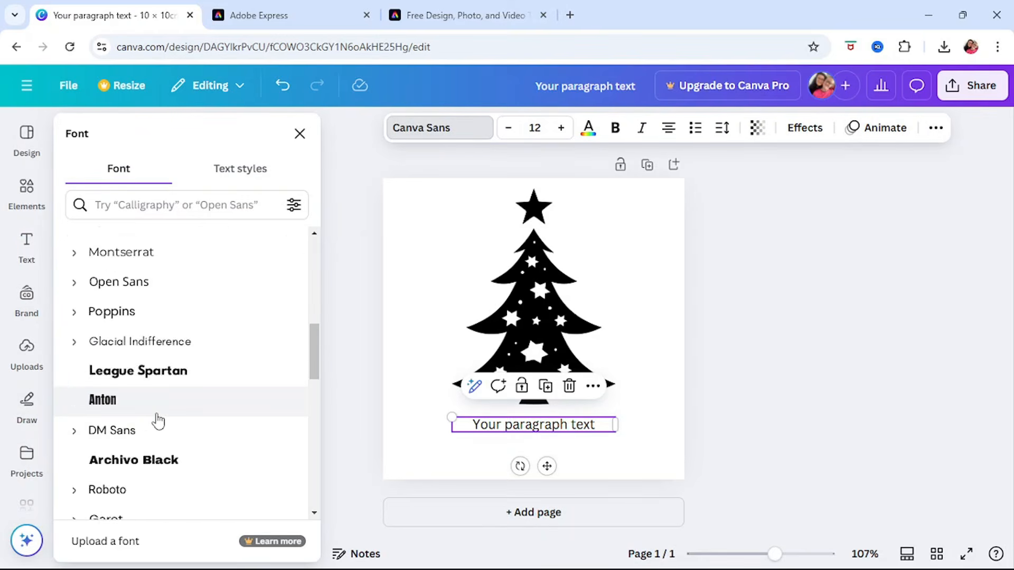
pyautogui.scroll(-2, 158, 421)
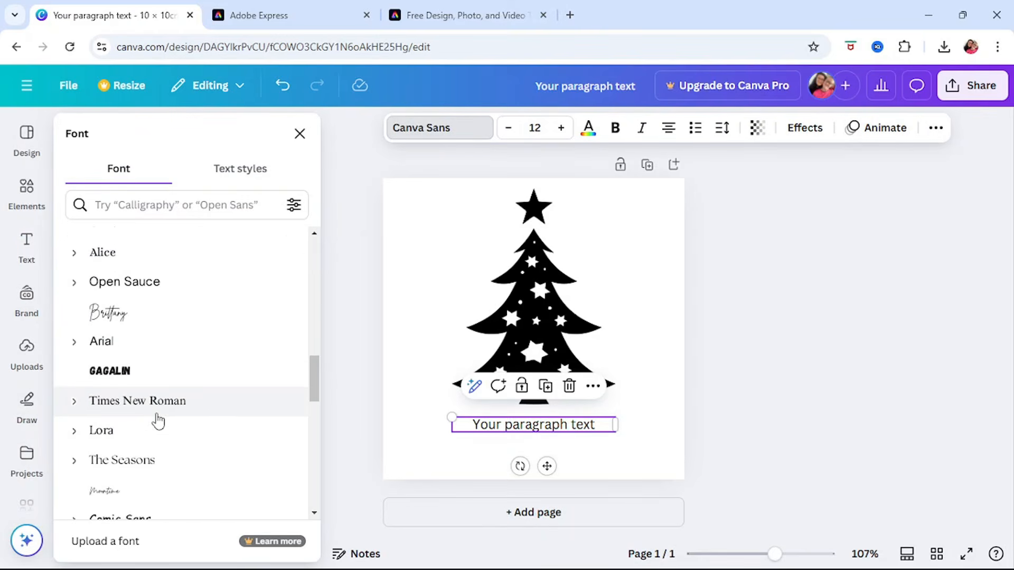
pyautogui.scroll(-12, 158, 421)
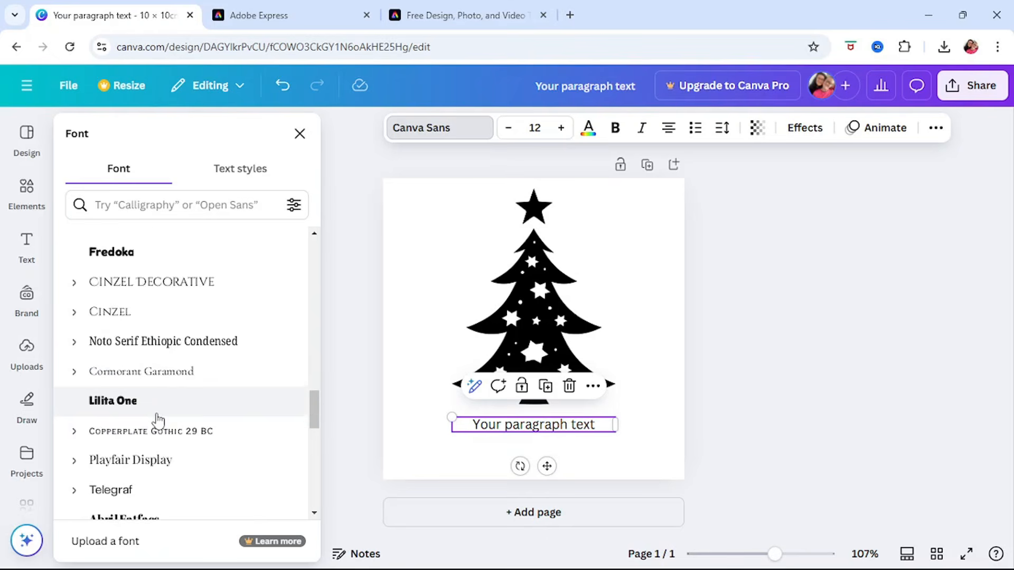
pyautogui.scroll(-8, 157, 420)
pyautogui.scroll(-2, 158, 421)
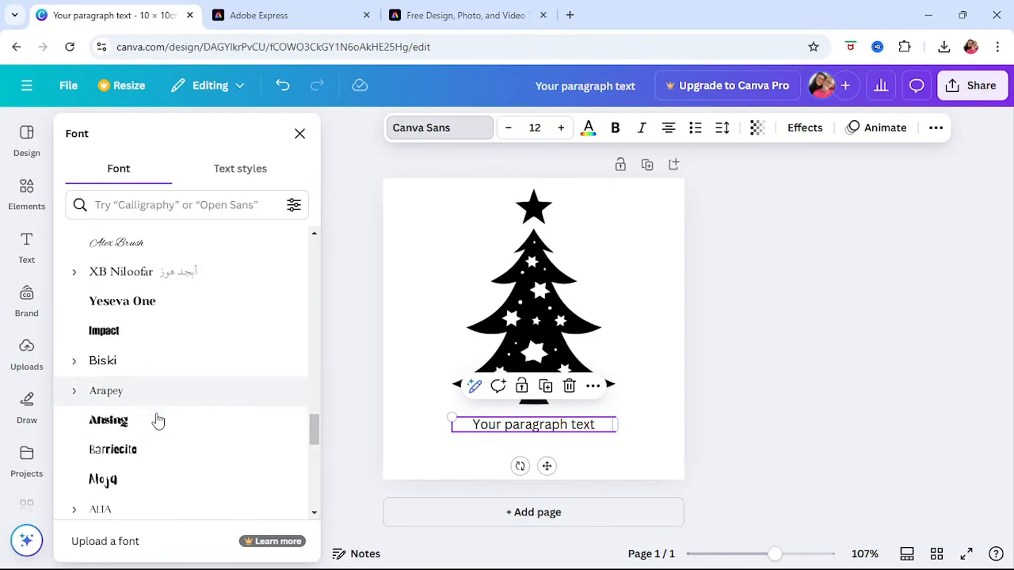
pyautogui.scroll(4, 156, 419)
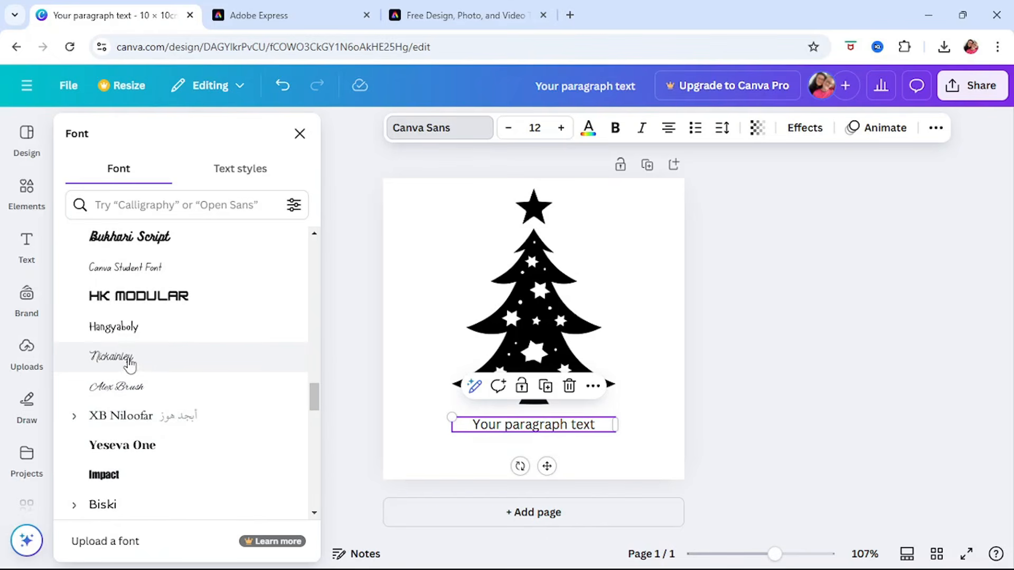
pyautogui.click(128, 363)
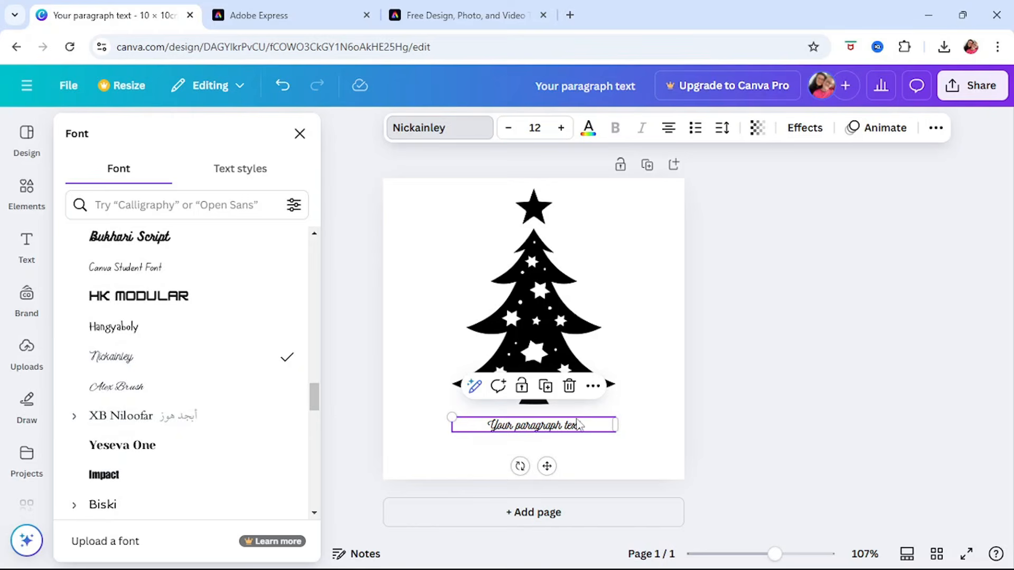
# Step: Replace the placeholder text below the tree with "Merry Christmas"
pyautogui.doubleClick(583, 425)
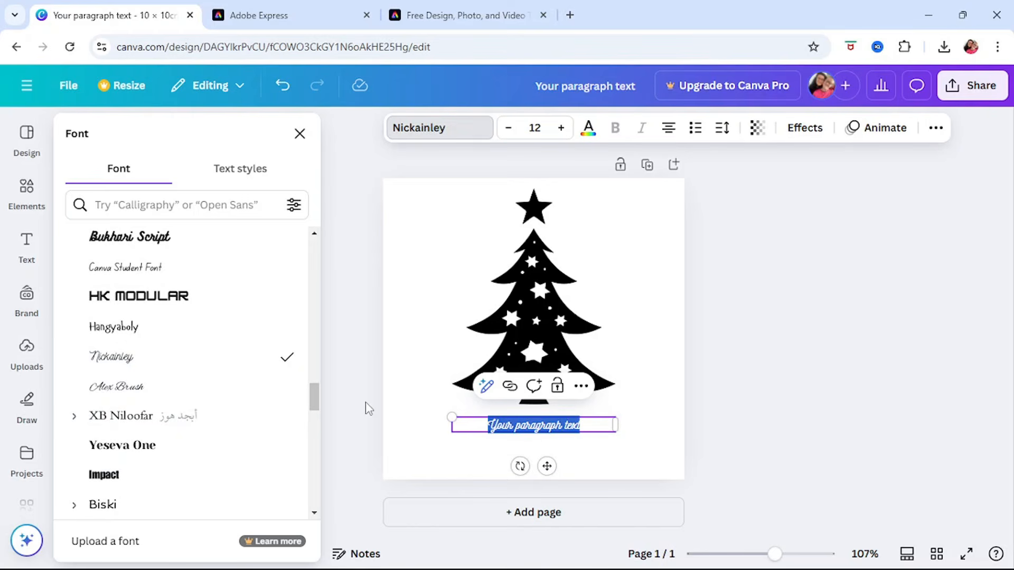
pyautogui.write('Merry ')
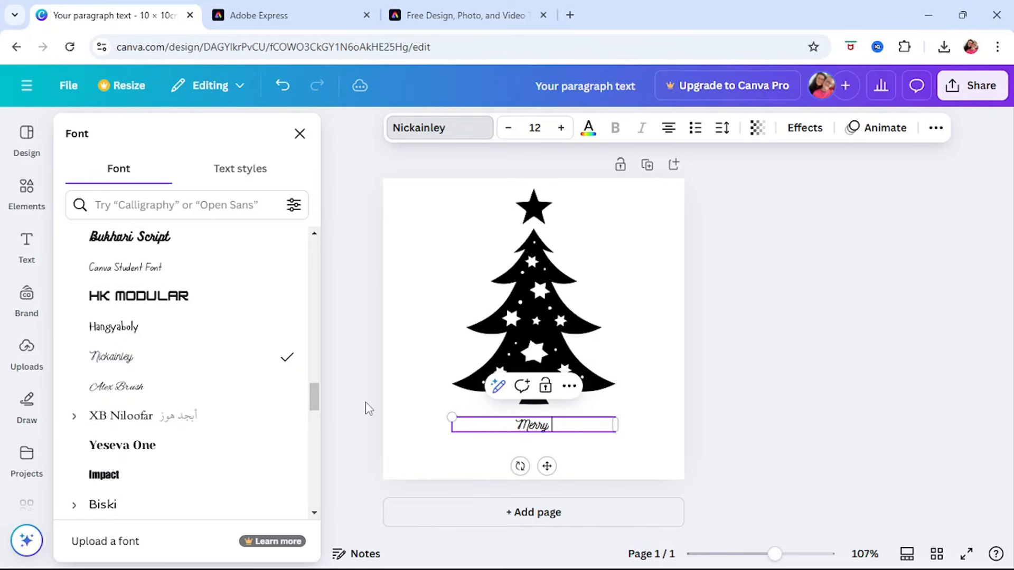
pyautogui.write('Christmas')
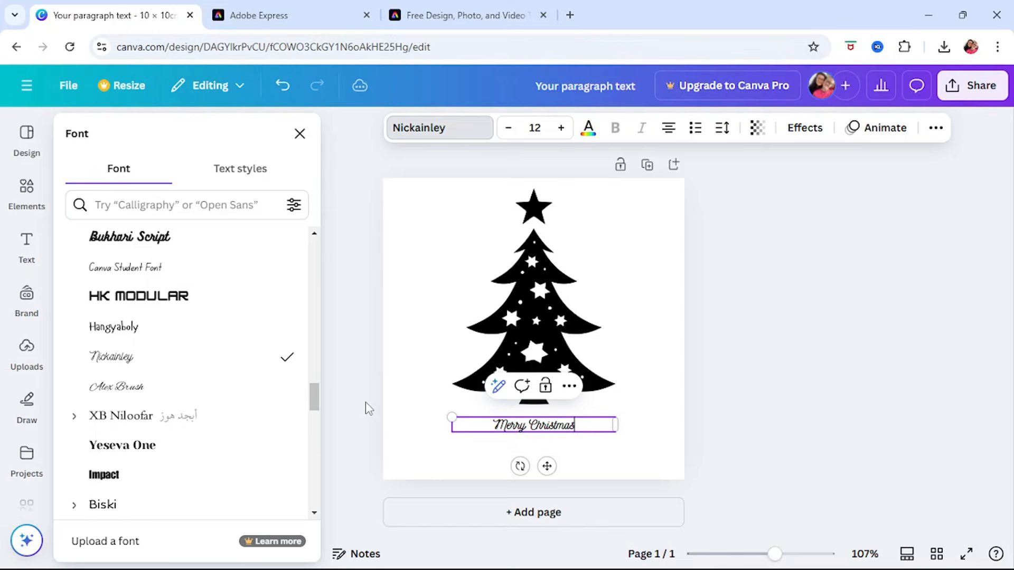
pyautogui.click(674, 379)
# Step: Increase the "Merry Christmas" text's font size to 32
pyautogui.click(533, 431)
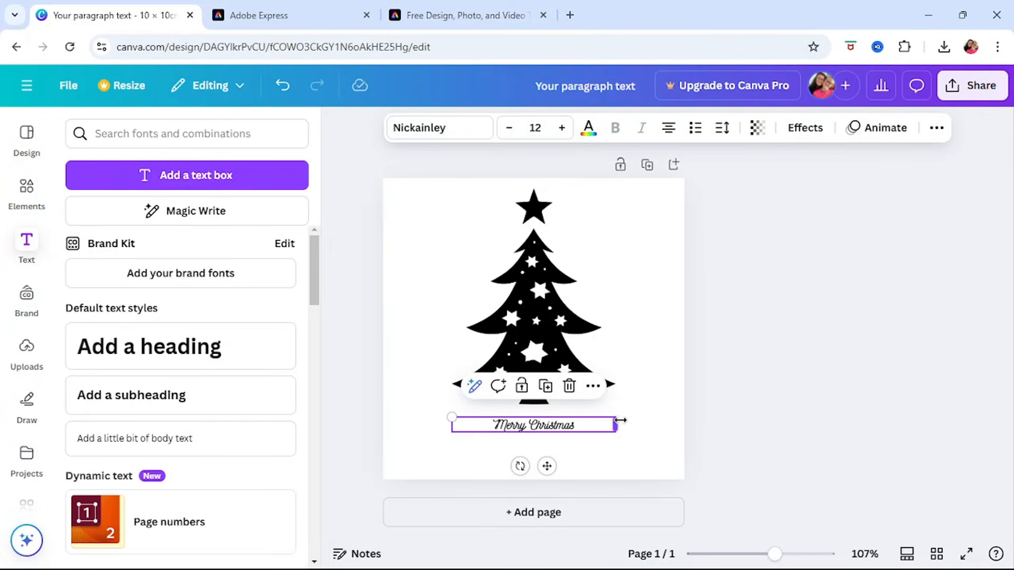
pyautogui.click(561, 128)
pyautogui.click(561, 129)
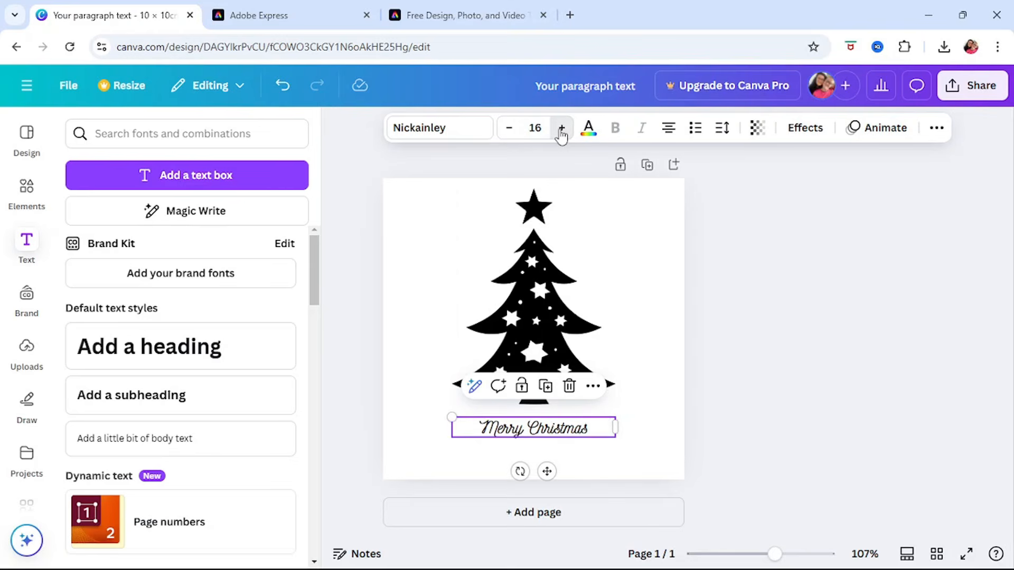
pyautogui.click(562, 128)
pyautogui.click(561, 128)
pyautogui.click(561, 129)
pyautogui.click(561, 129)
pyautogui.click(561, 128)
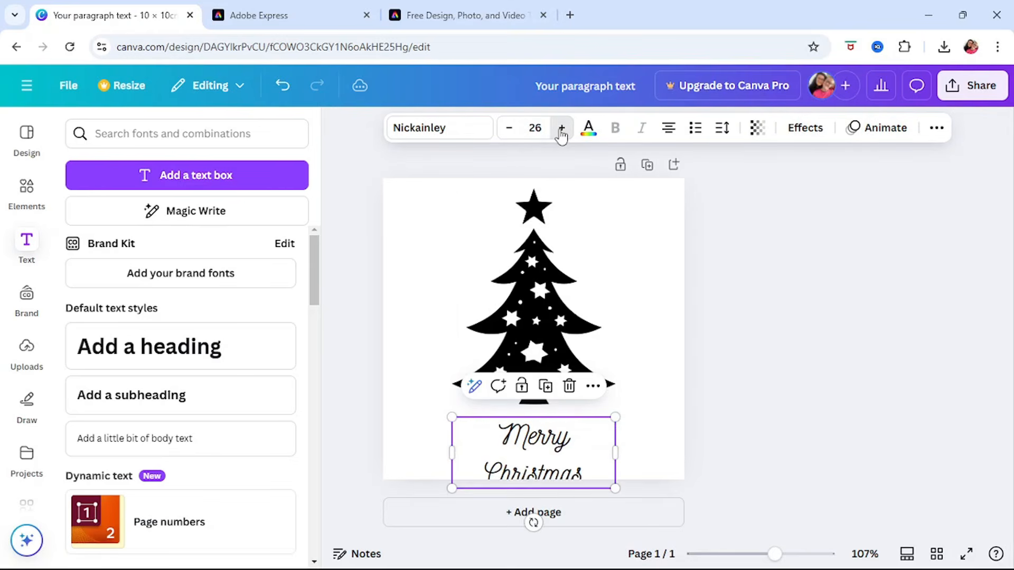
pyautogui.click(562, 128)
pyautogui.click(561, 128)
pyautogui.click(562, 128)
pyautogui.click(561, 129)
pyautogui.click(561, 129)
pyautogui.click(561, 128)
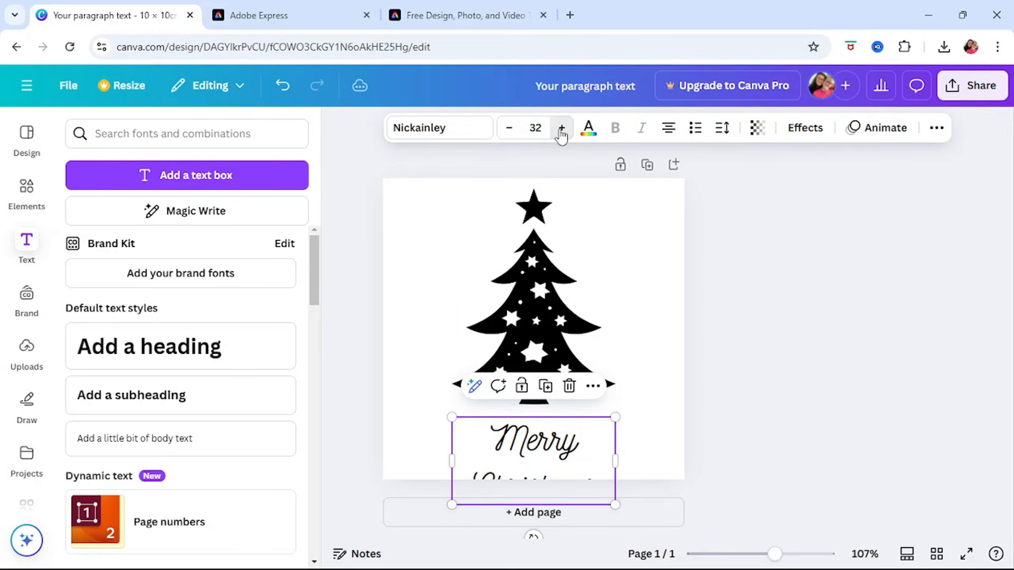
# Step: Widen the "Merry Christmas" text box to fit on one line and centre it below the tree
pyautogui.moveTo(451, 458); pyautogui.dragTo(397, 468)
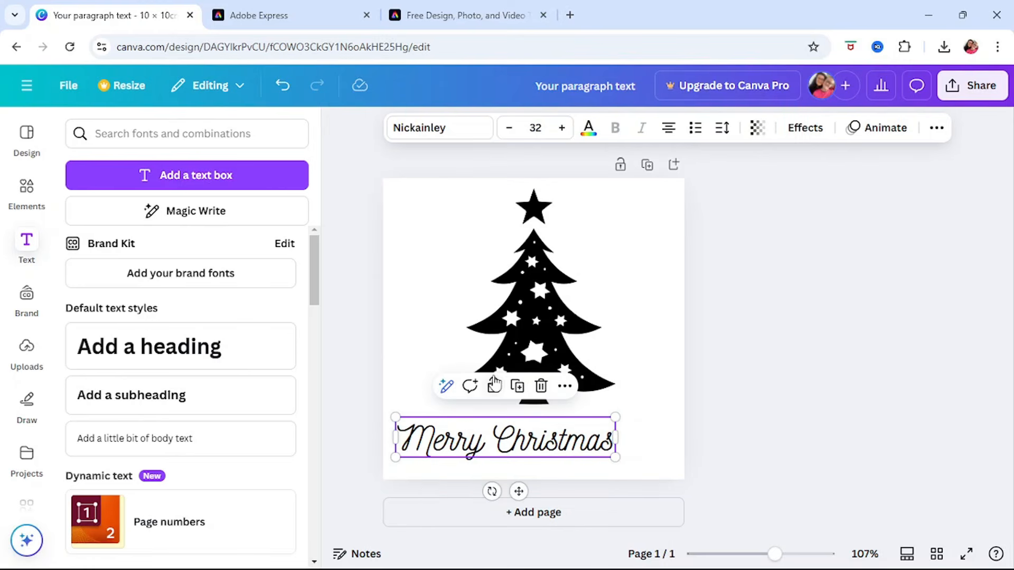
pyautogui.moveTo(586, 452); pyautogui.dragTo(611, 442)
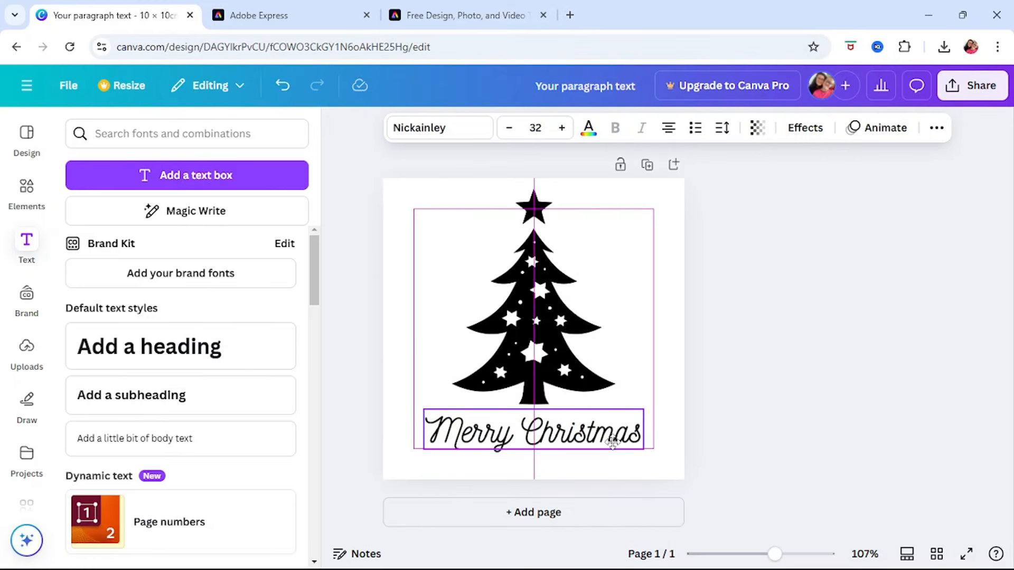
pyautogui.click(738, 441)
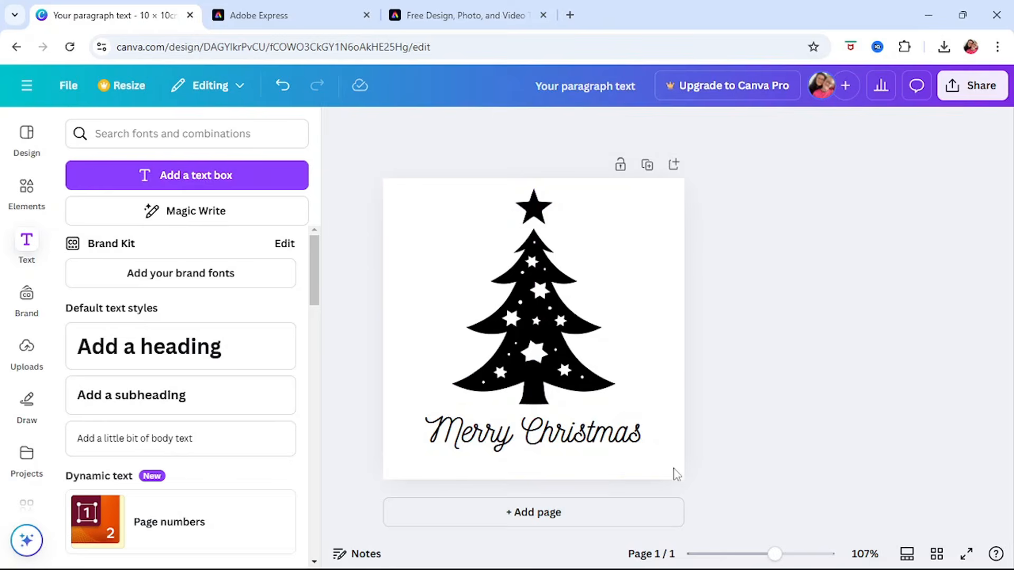
# Step: Select the tree and text together and move them slightly down to centre them on the page
pyautogui.moveTo(676, 473); pyautogui.dragTo(499, 275)
pyautogui.moveTo(569, 334); pyautogui.dragTo(565, 339)
pyautogui.click(668, 349)
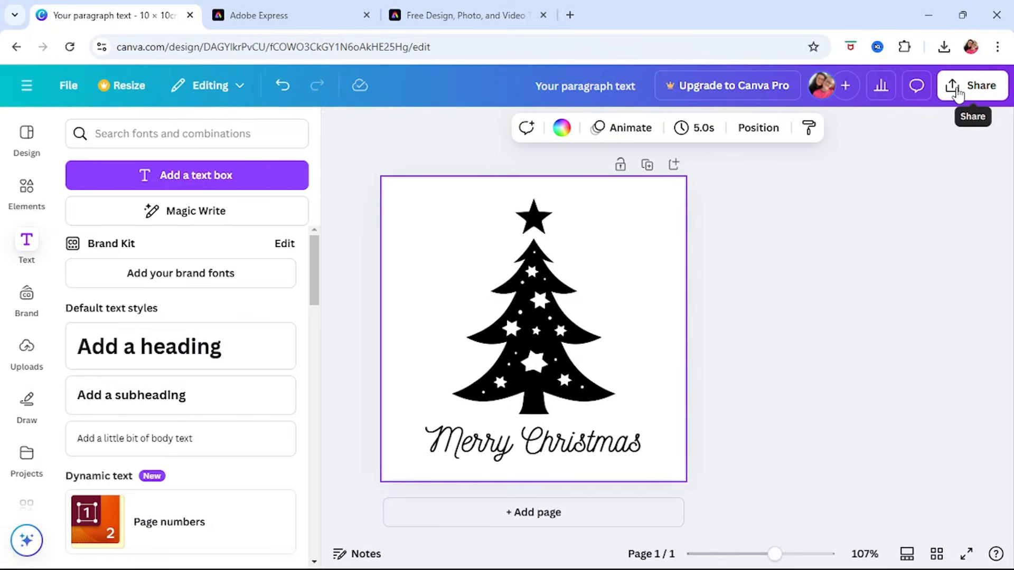
# Step: Download the Christmas tree design as a PNG file at size 1
pyautogui.click(957, 95)
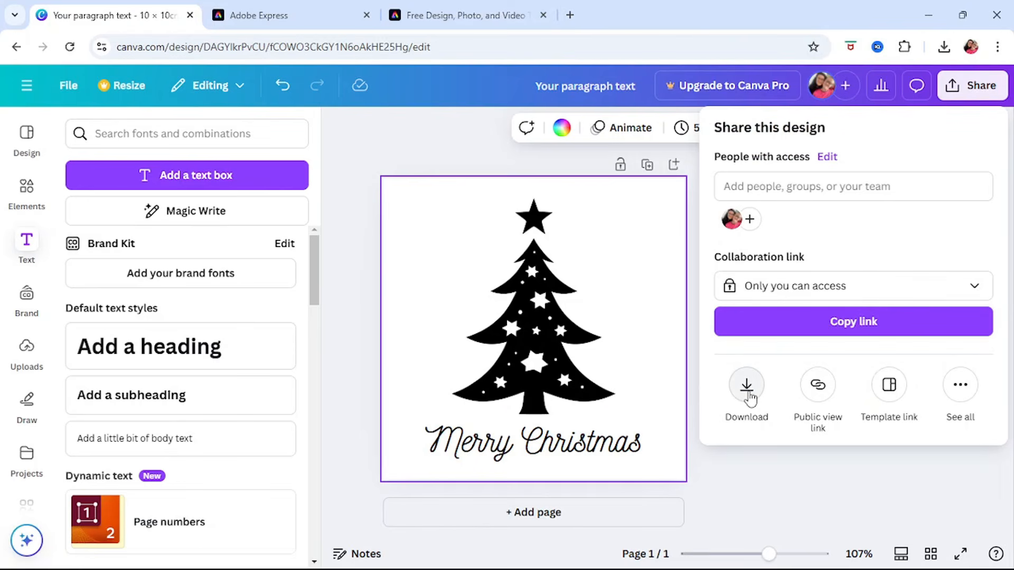
pyautogui.click(747, 387)
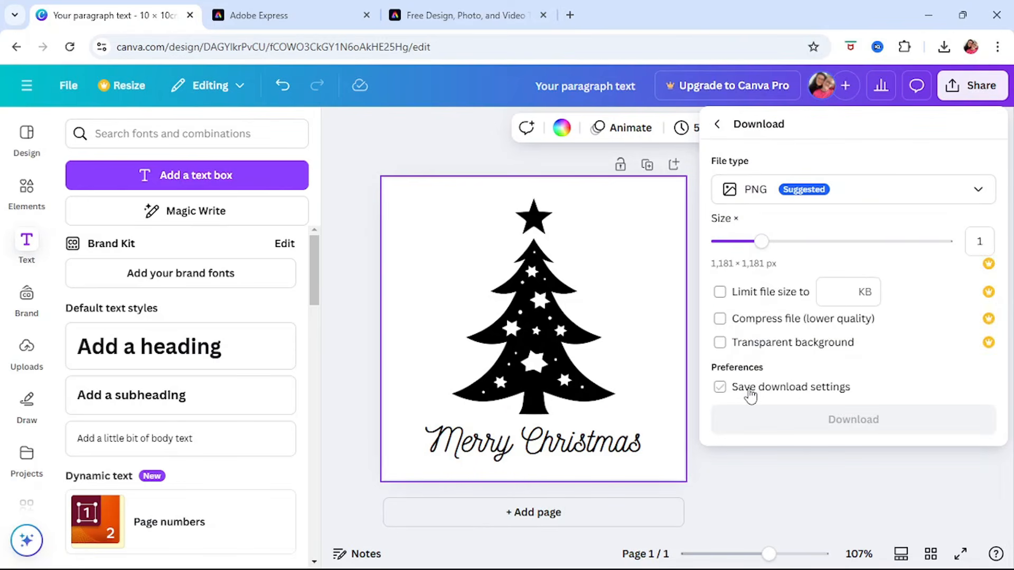
pyautogui.click(815, 191)
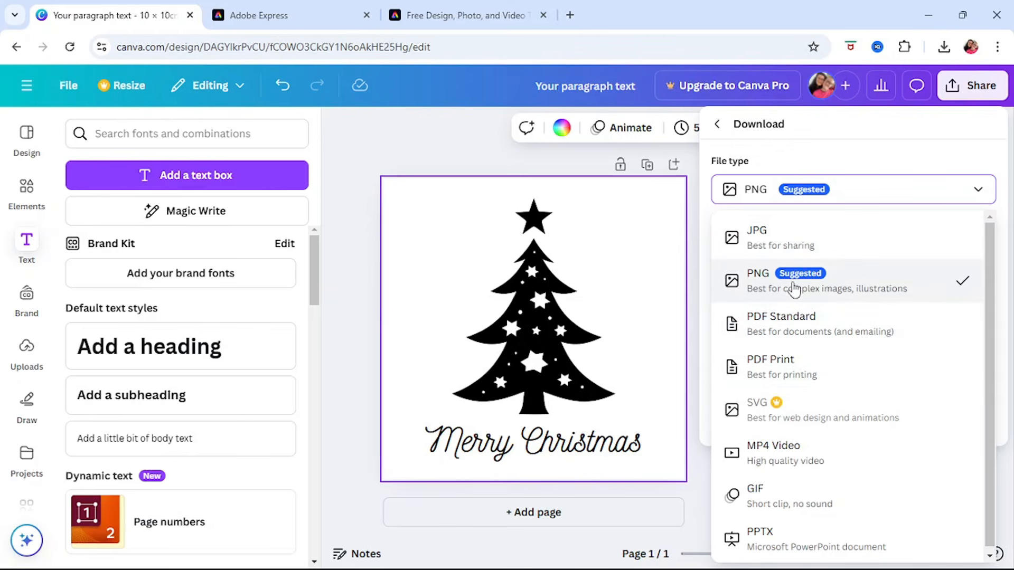
pyautogui.click(789, 285)
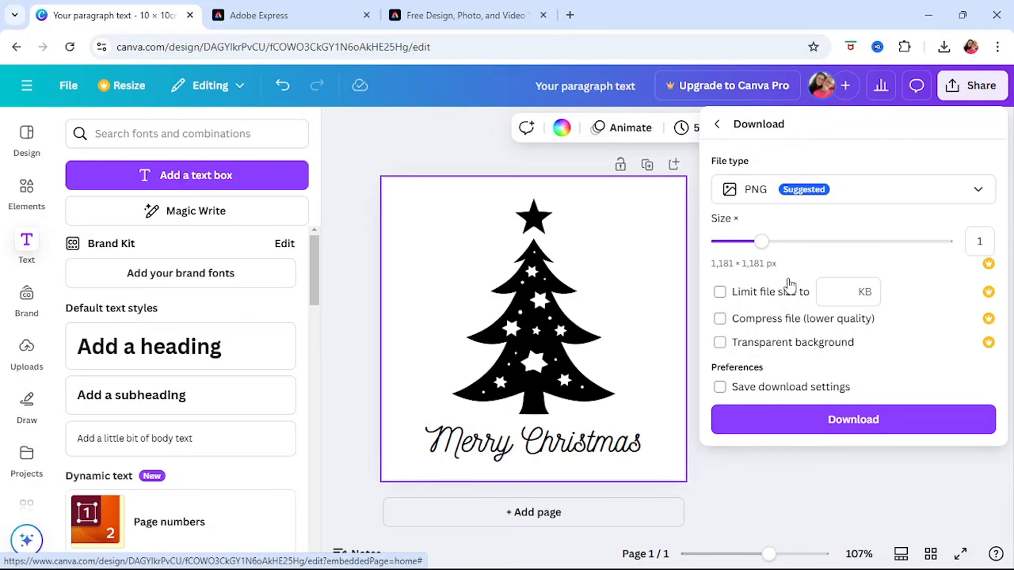
pyautogui.click(844, 419)
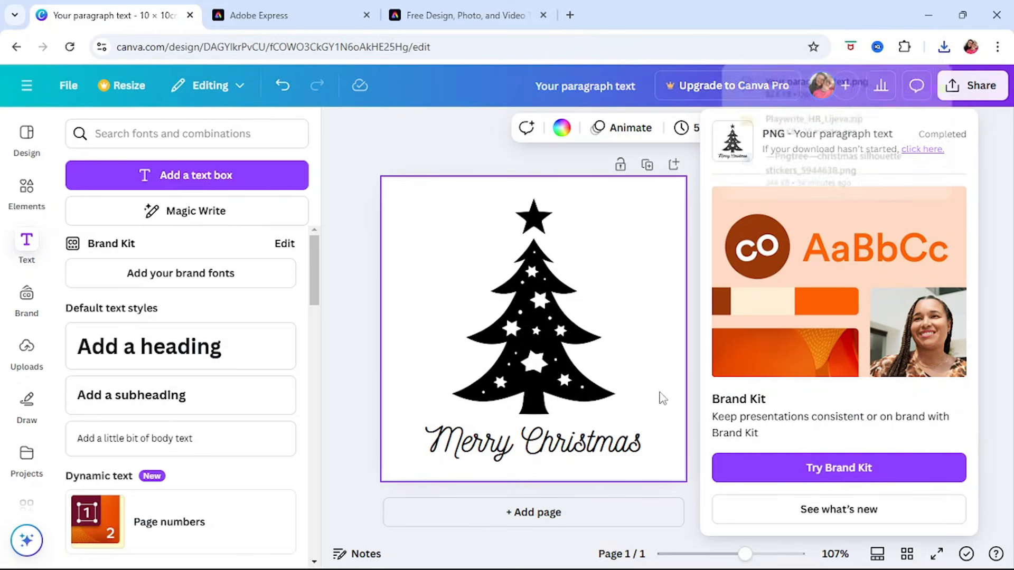
pyautogui.click(371, 369)
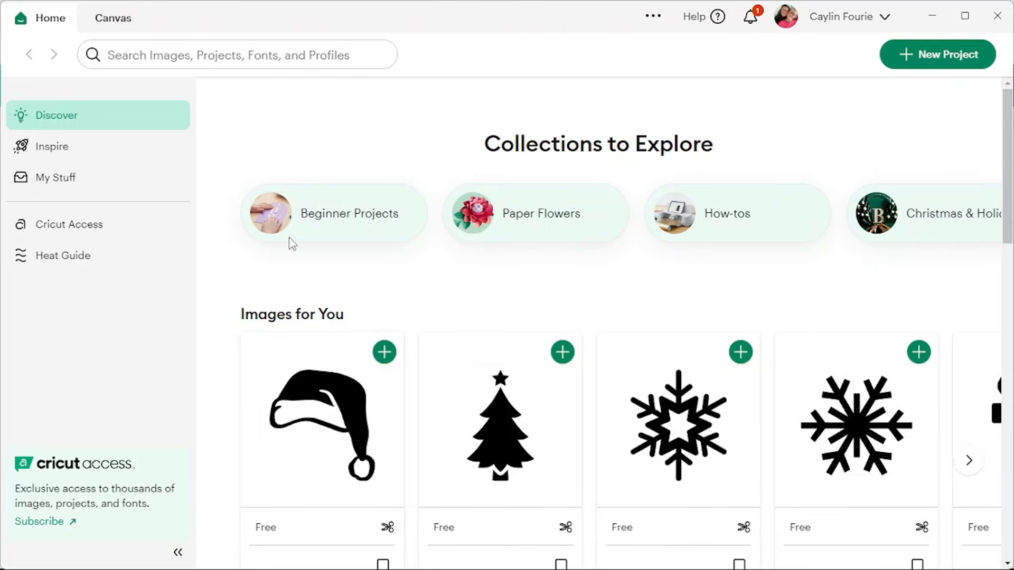
# Step: Switch to Cricut Design Space and load the "Your paragraph text" image from Downloads into the canvas image upload
pyautogui.click(120, 23)
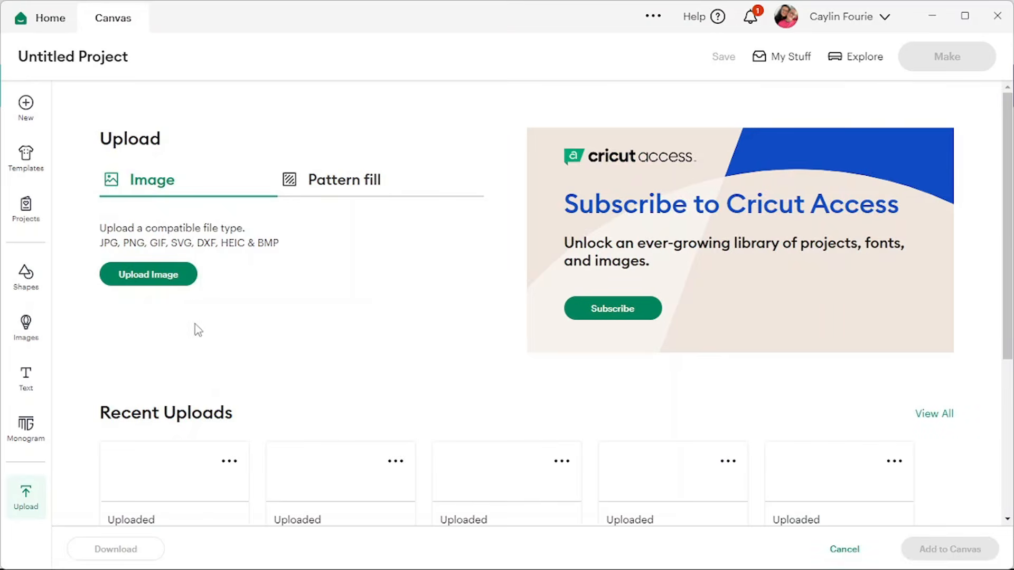
pyautogui.click(167, 275)
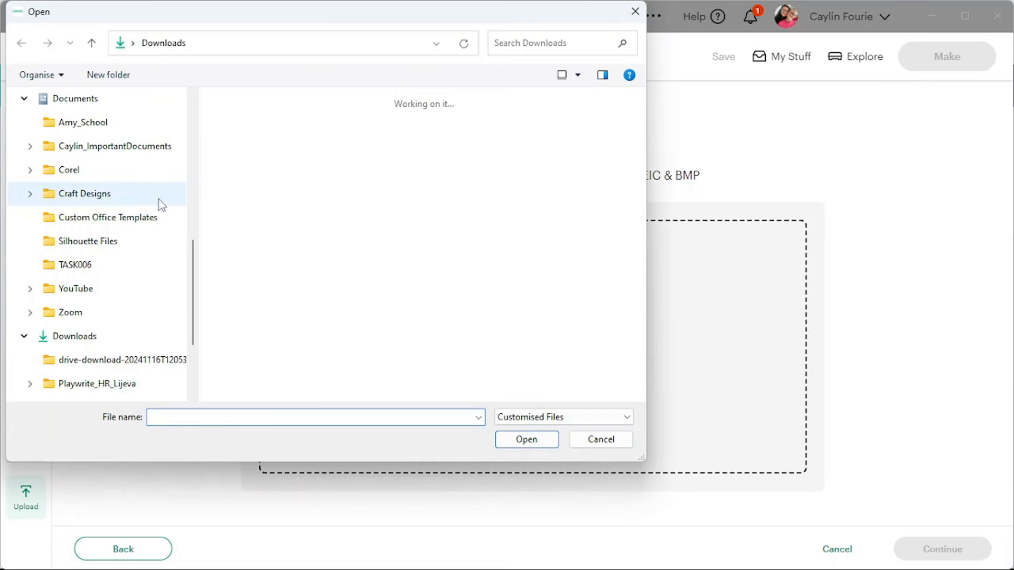
pyautogui.scroll(-4, 156, 201)
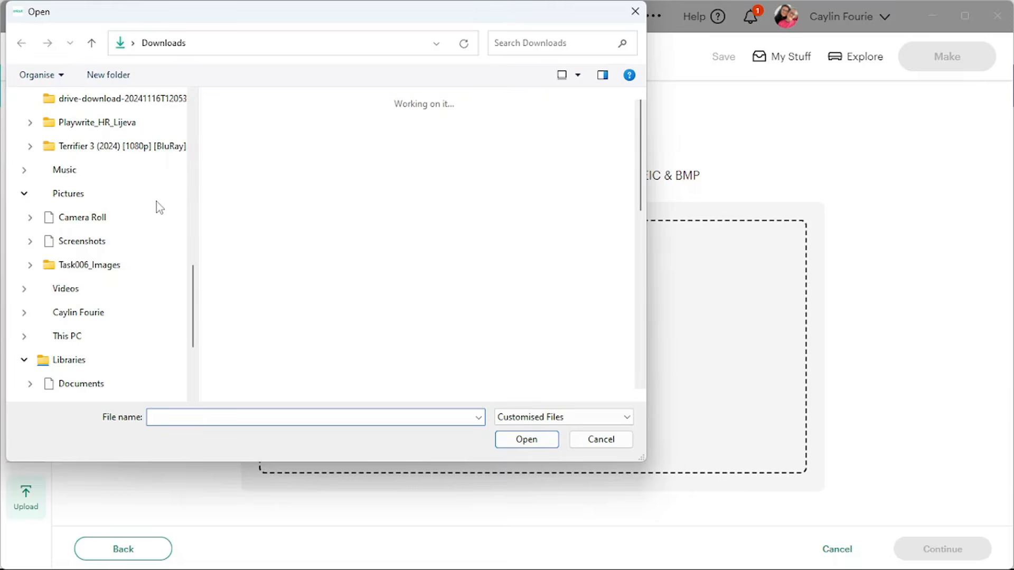
pyautogui.click(97, 201)
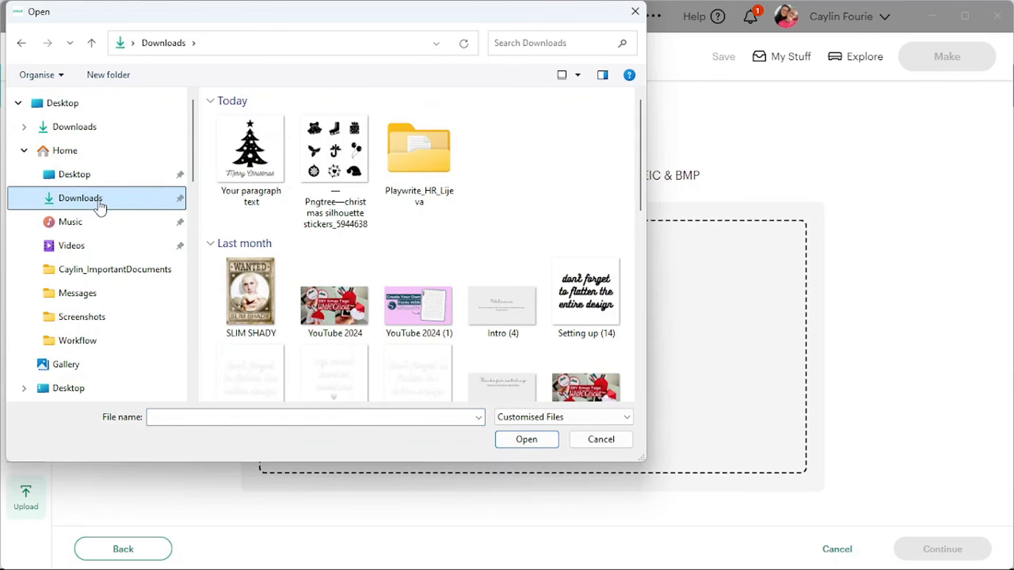
pyautogui.doubleClick(245, 148)
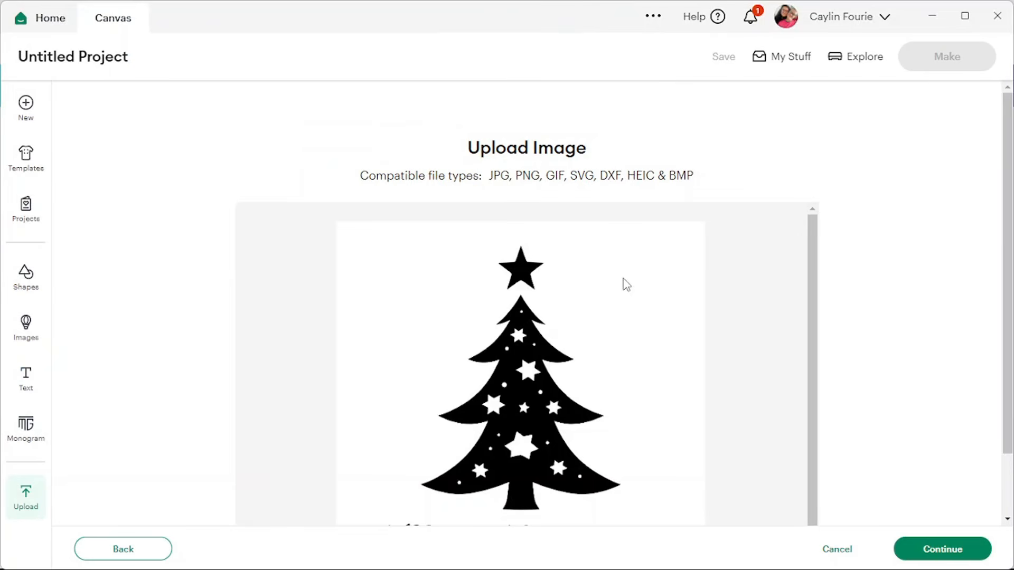
pyautogui.scroll(-1, 659, 333)
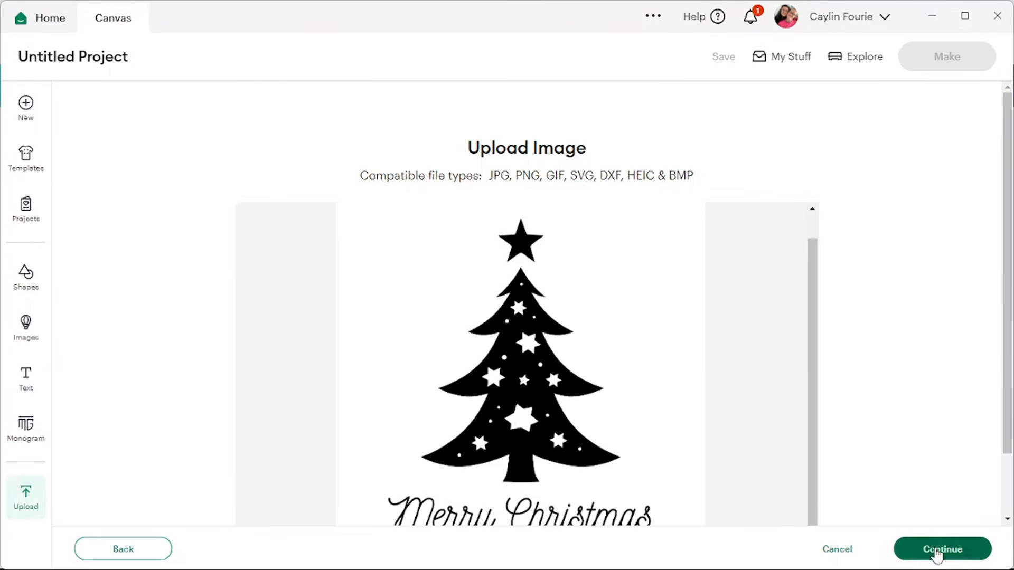
# Step: Remove the white background around the tree and "Merry Christmas" text, check the edges up close and apply the result
pyautogui.click(931, 543)
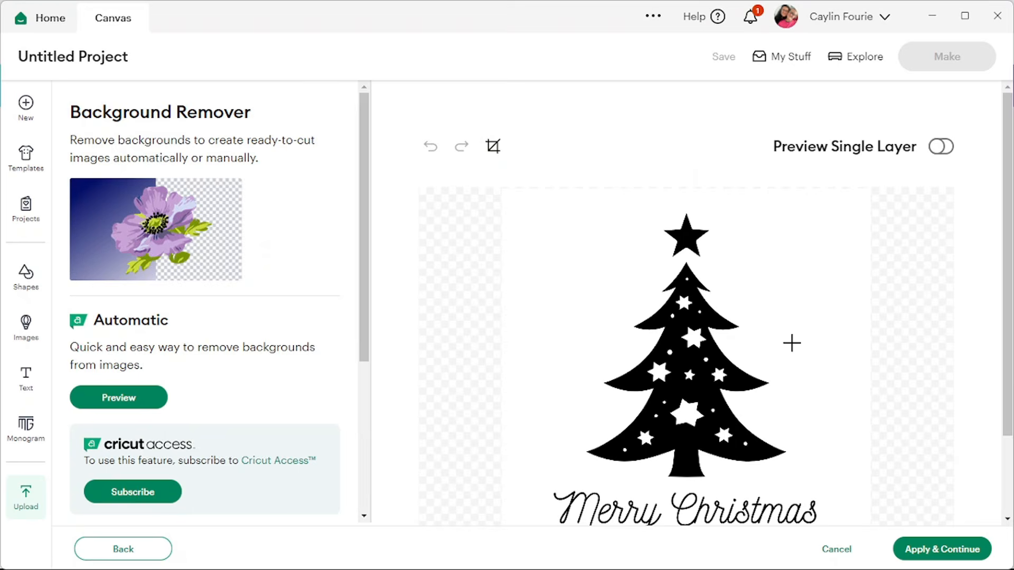
pyautogui.scroll(-2, 797, 341)
pyautogui.scroll(-1, 804, 336)
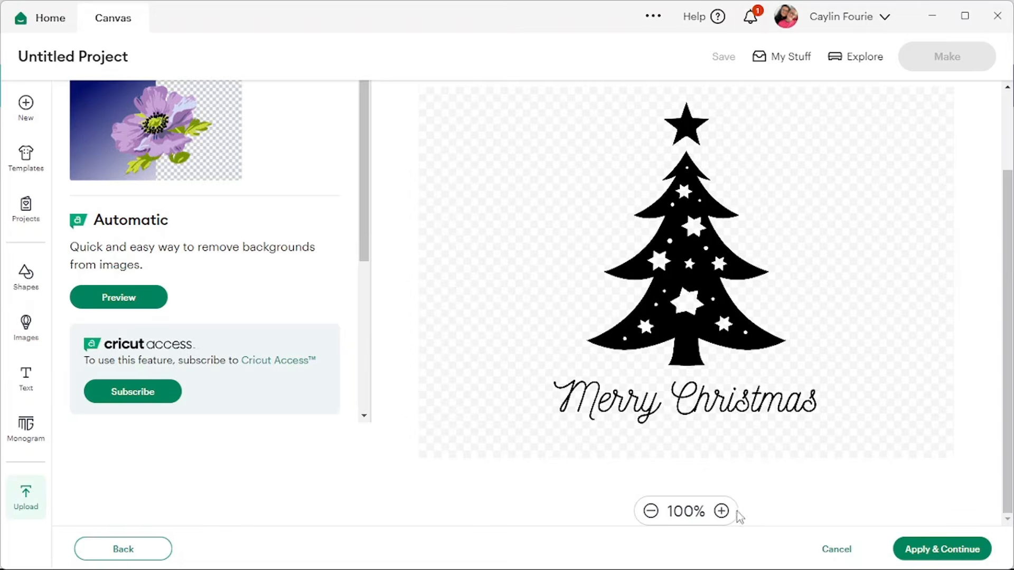
pyautogui.click(722, 511)
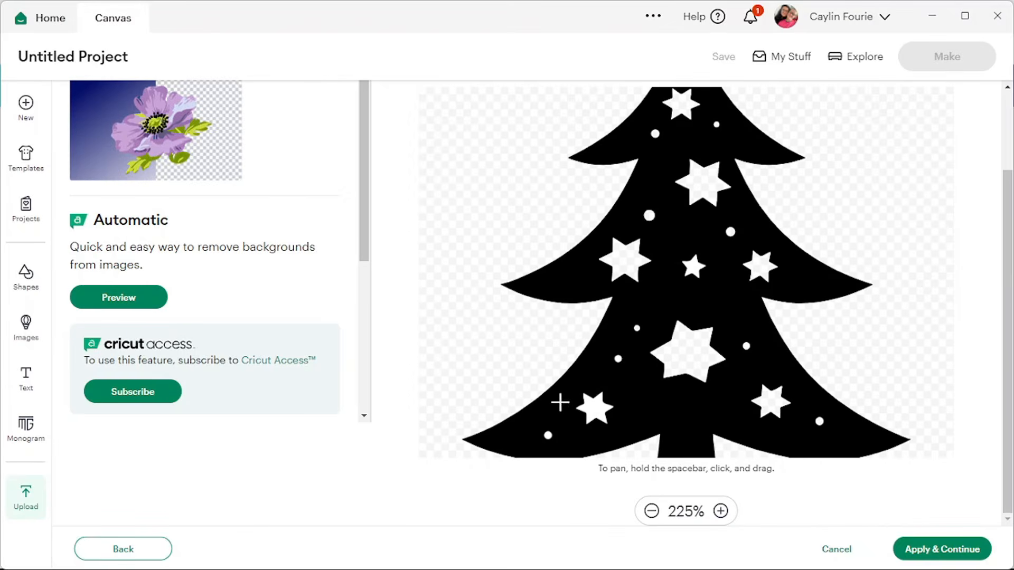
pyautogui.scroll(-3, 862, 350)
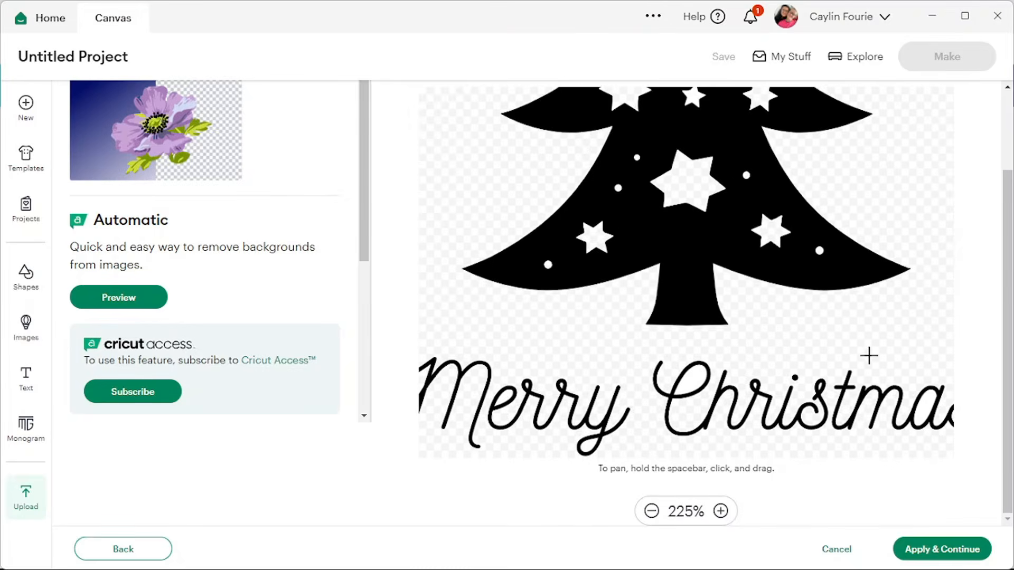
pyautogui.click(651, 511)
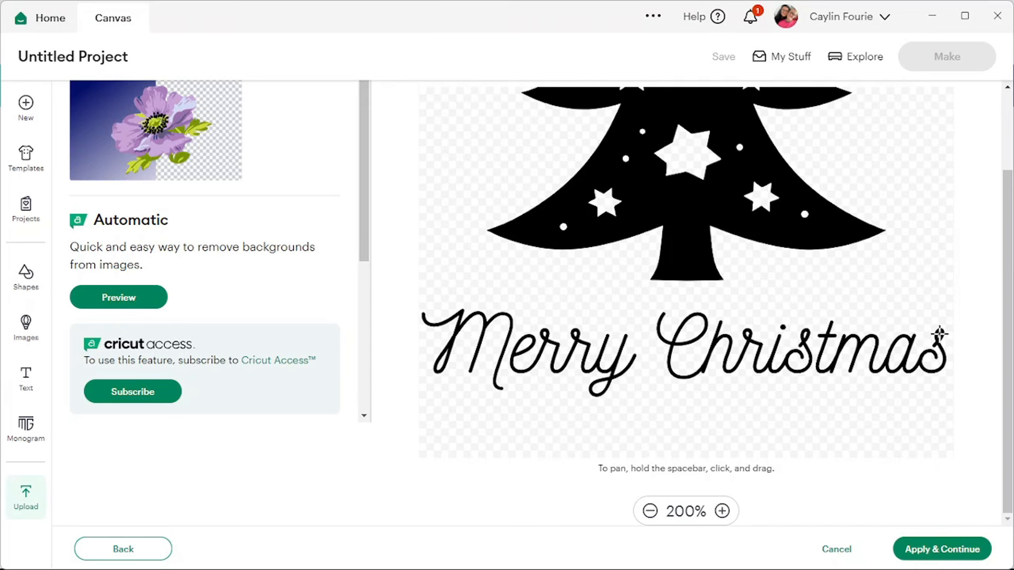
pyautogui.click(651, 511)
pyautogui.click(652, 511)
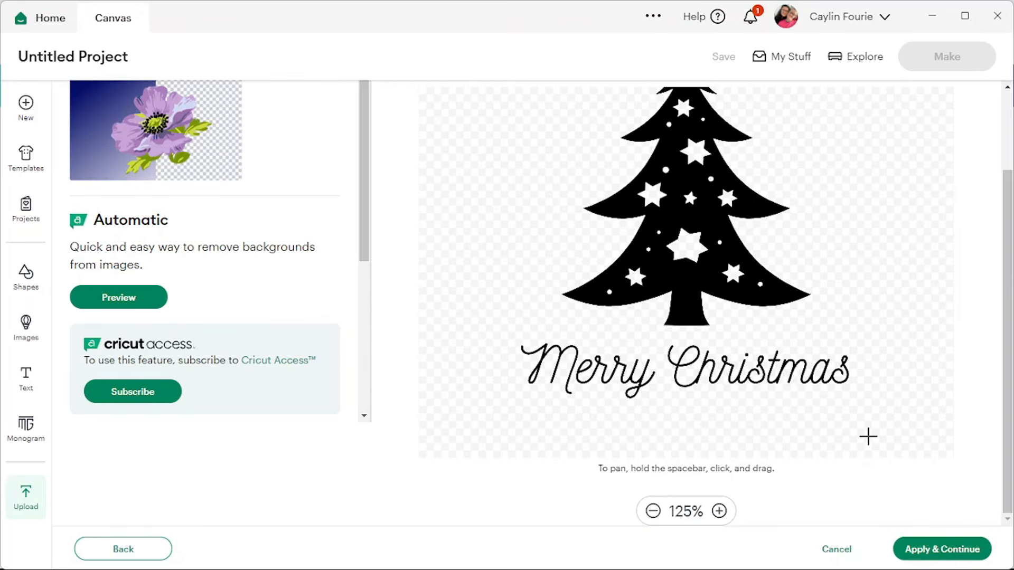
pyautogui.click(939, 550)
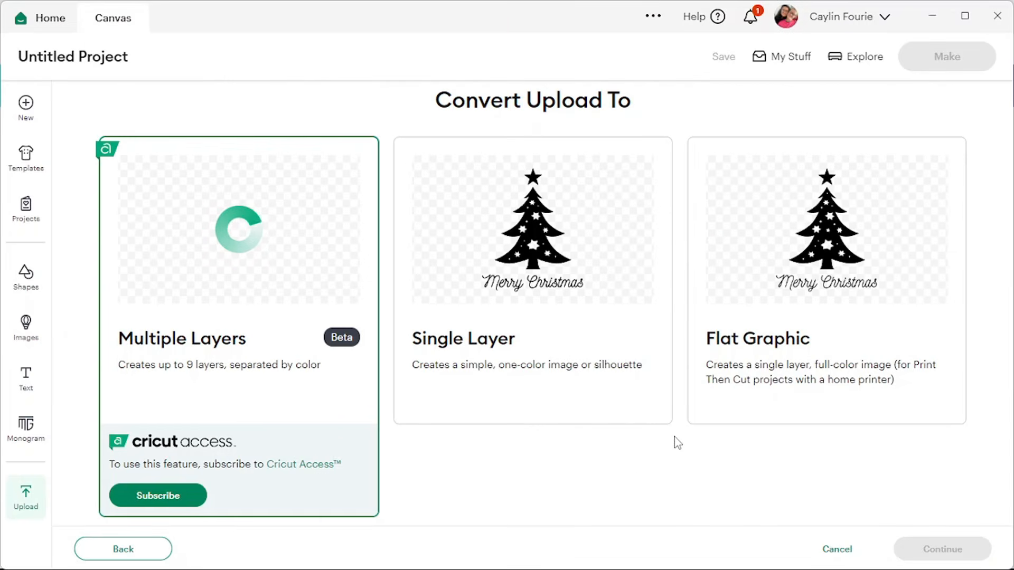
# Step: Convert the image to a Single Layer and upload it to the canvas as "Your paragraph text"
pyautogui.click(546, 222)
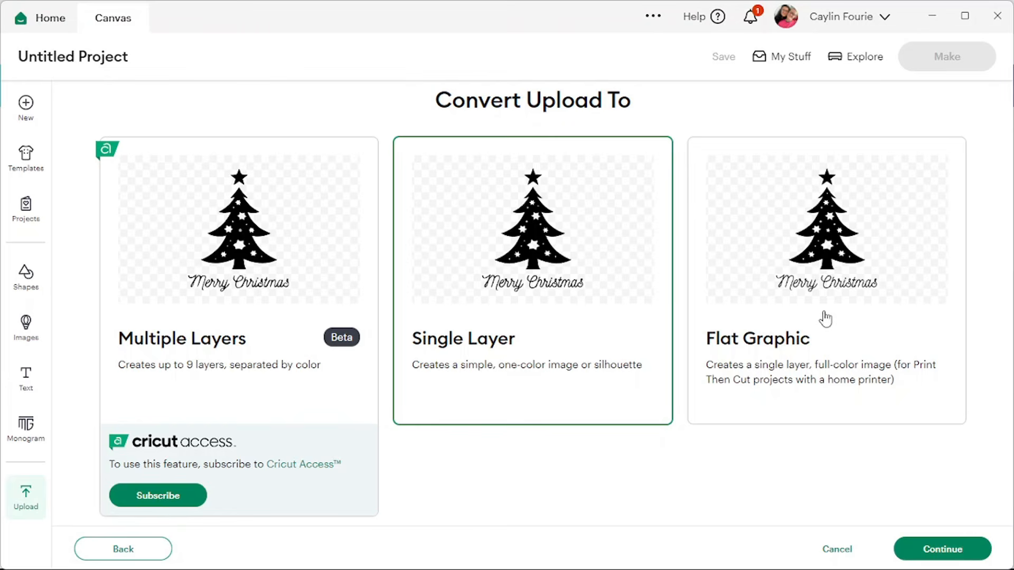
pyautogui.click(909, 548)
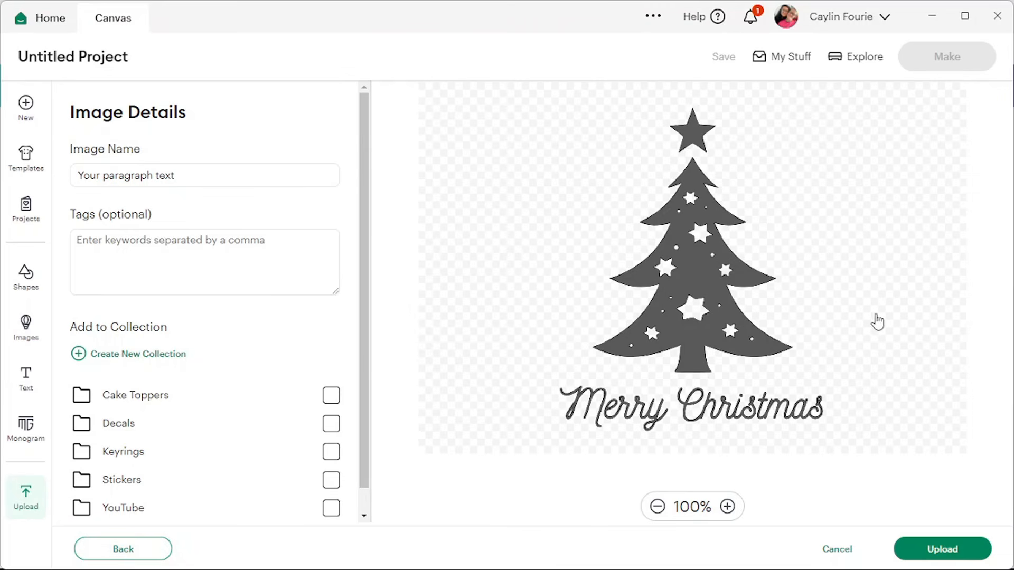
pyautogui.scroll(1, 844, 339)
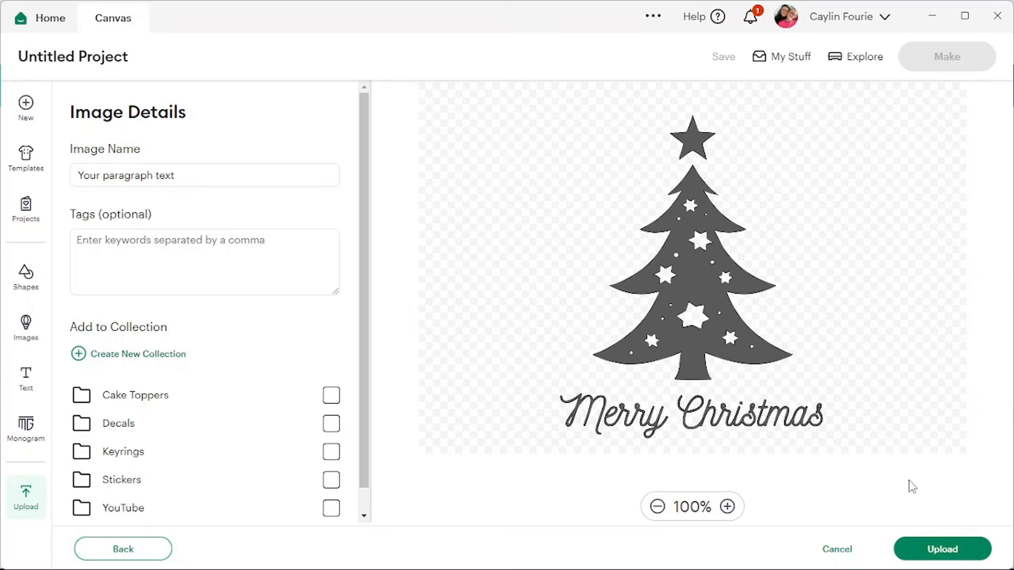
pyautogui.click(926, 549)
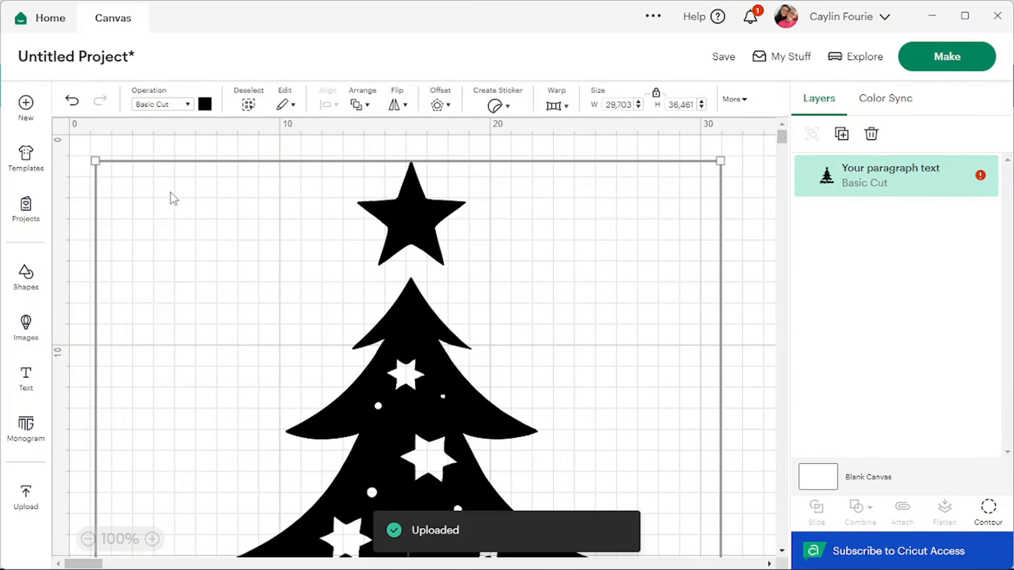
# Step: Shrink the uploaded tree design proportionally and move it up near the top edge of the canvas
pyautogui.moveTo(95, 161); pyautogui.dragTo(438, 456)
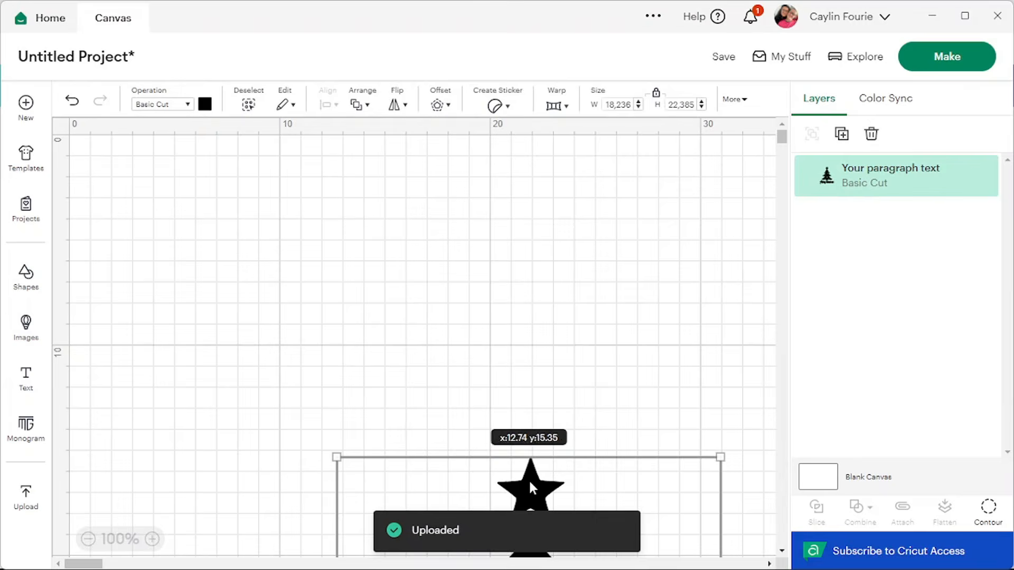
pyautogui.moveTo(528, 480); pyautogui.dragTo(391, 163)
pyautogui.moveTo(193, 131); pyautogui.dragTo(373, 331)
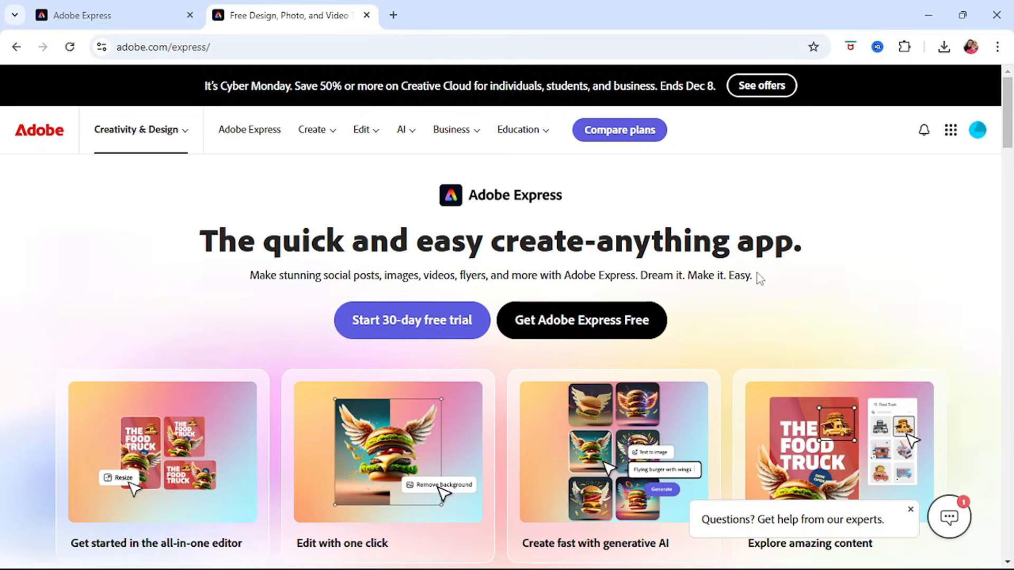
# Step: Switch to Adobe Express in the browser, open its free version and dismiss the notification request and welcome message
pyautogui.click(624, 325)
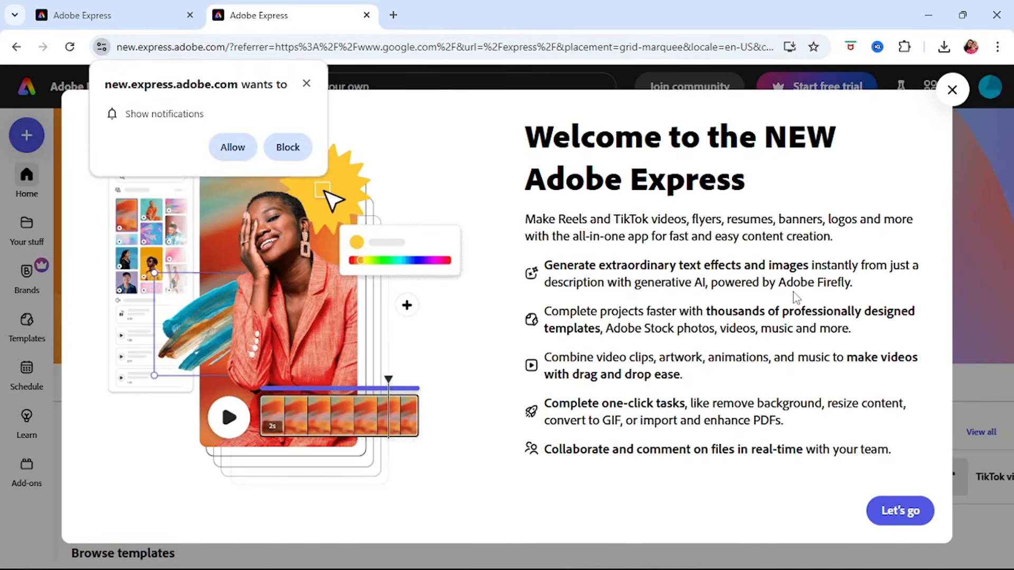
pyautogui.click(306, 84)
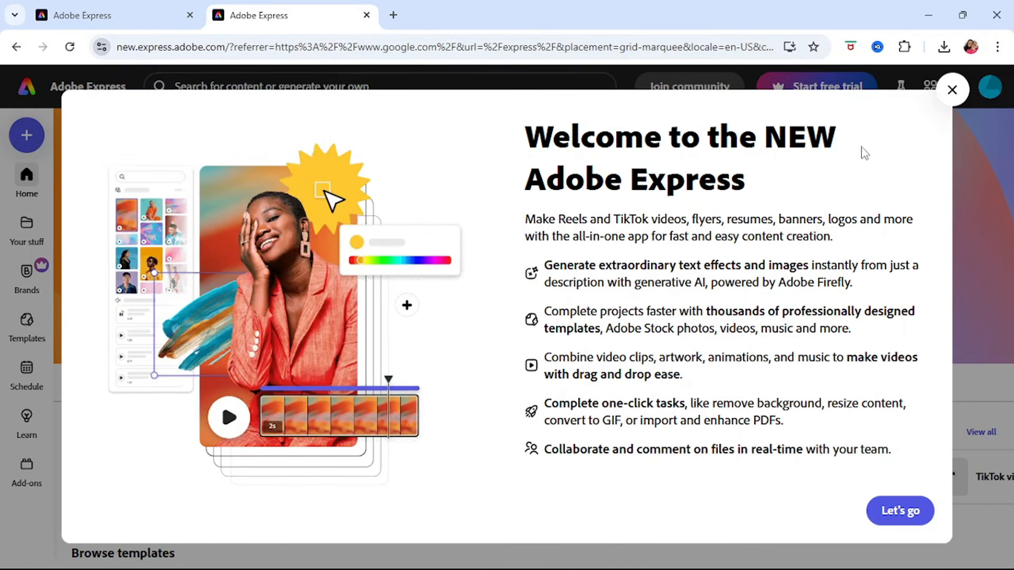
pyautogui.click(952, 90)
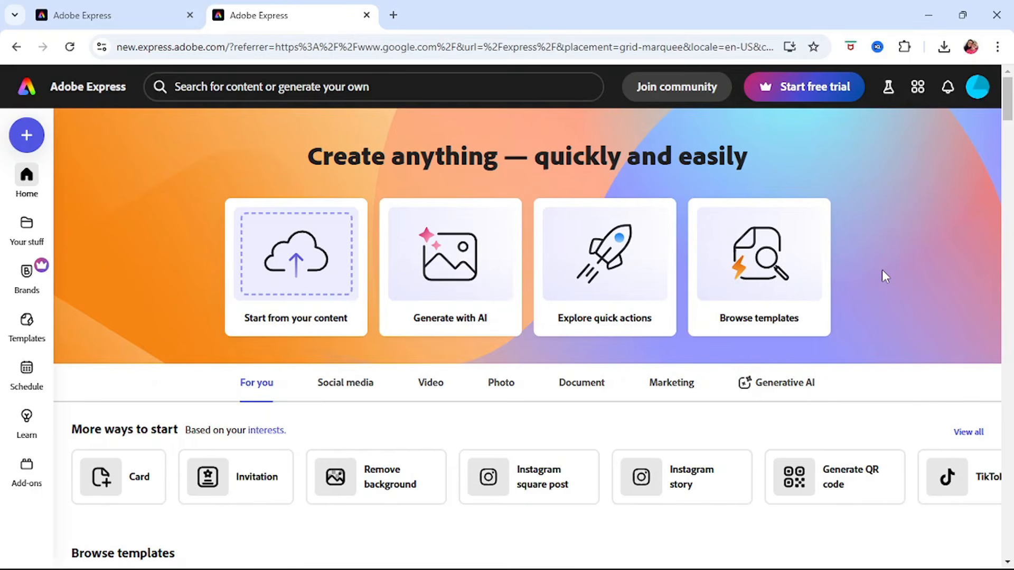
pyautogui.hotkey('ctrl', 'w')
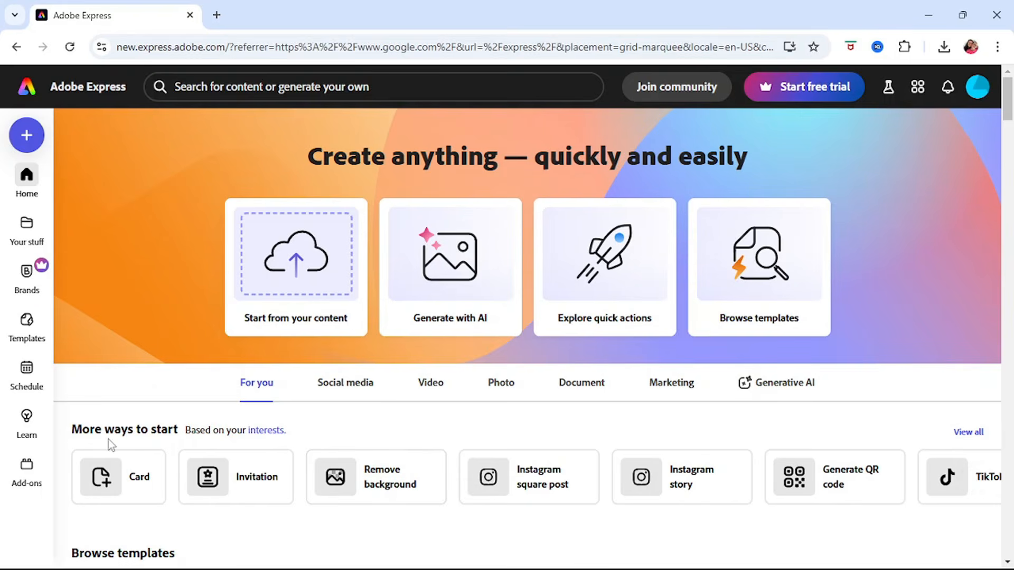
# Step: Remove the background from the "Your paragraph text" image in Downloads and download the resulting image
pyautogui.click(376, 480)
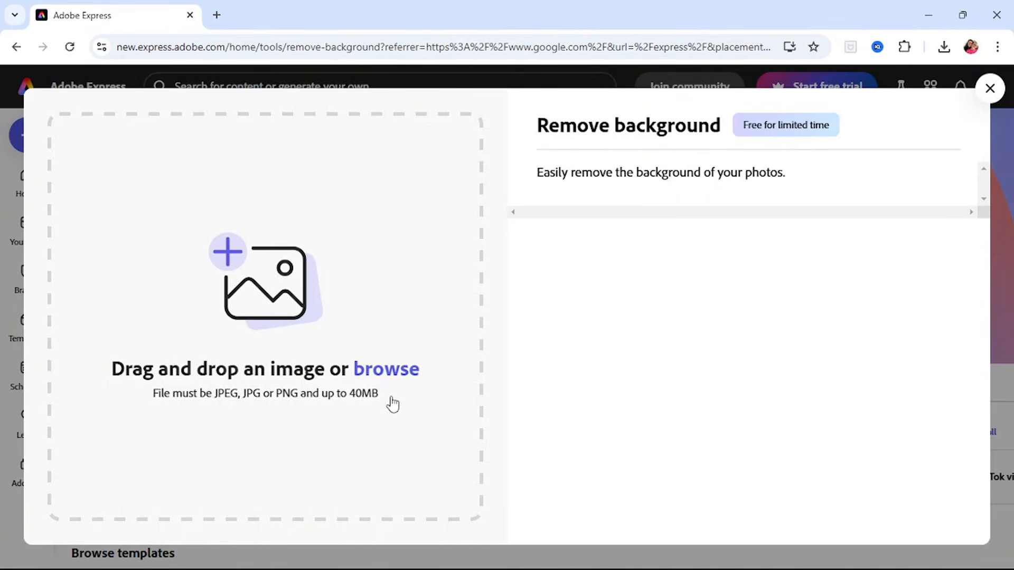
pyautogui.click(322, 294)
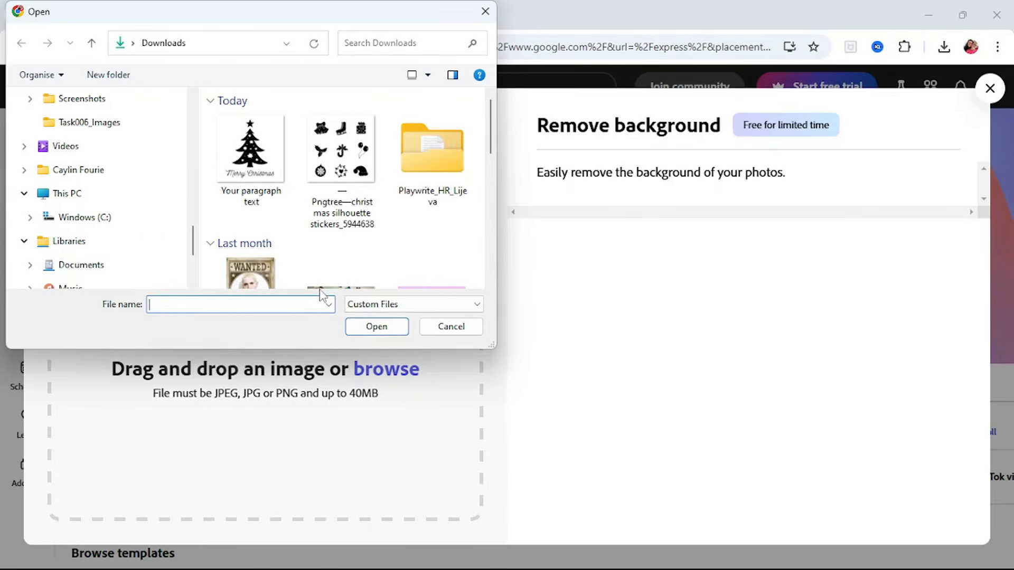
pyautogui.scroll(2, 143, 178)
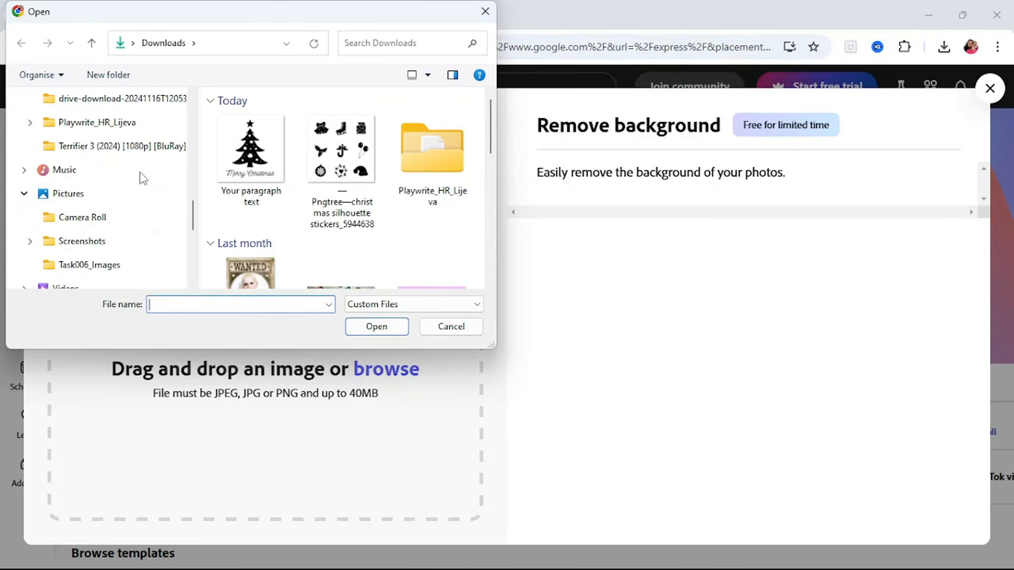
pyautogui.scroll(5, 143, 178)
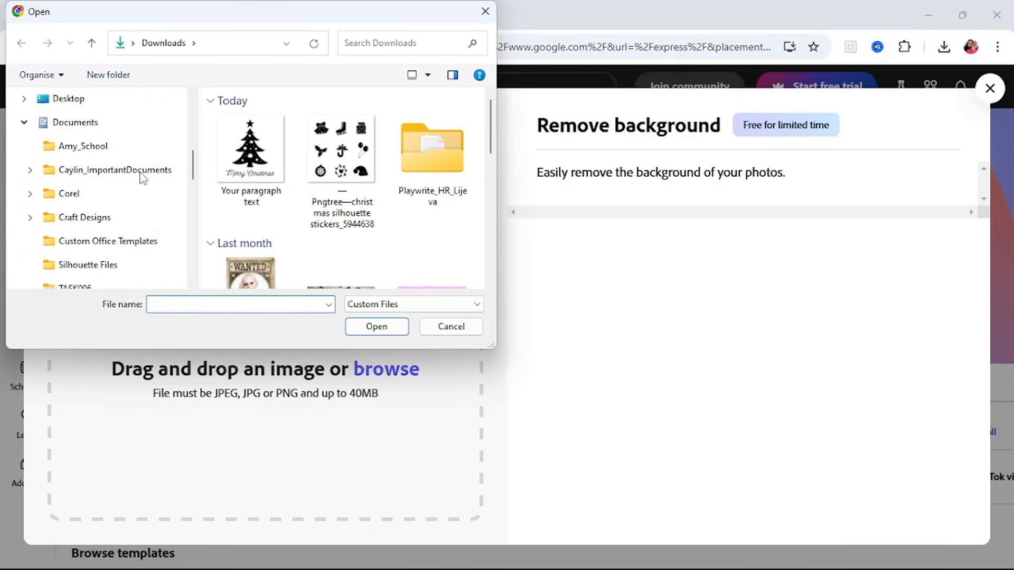
pyautogui.click(262, 155)
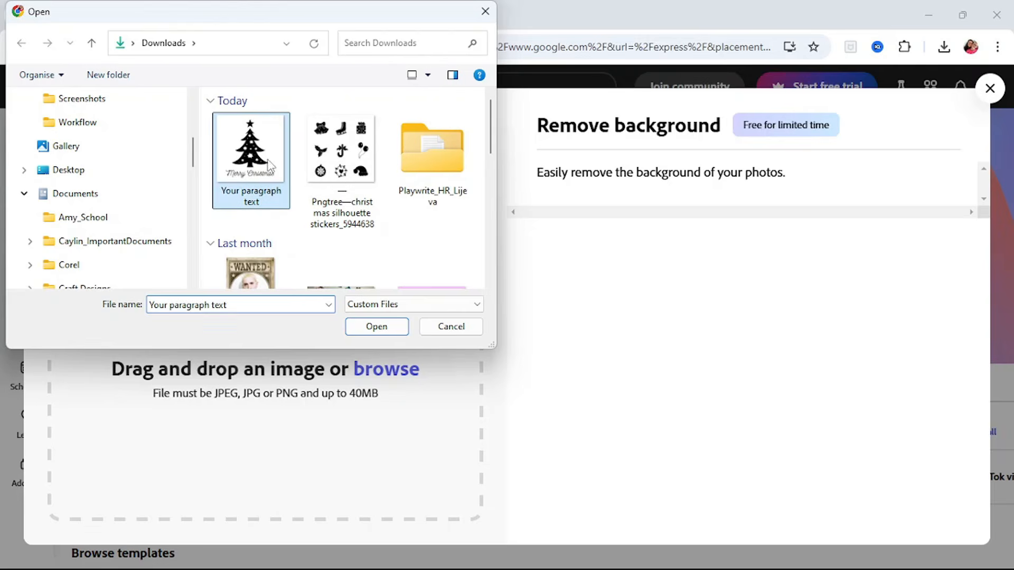
pyautogui.click(377, 327)
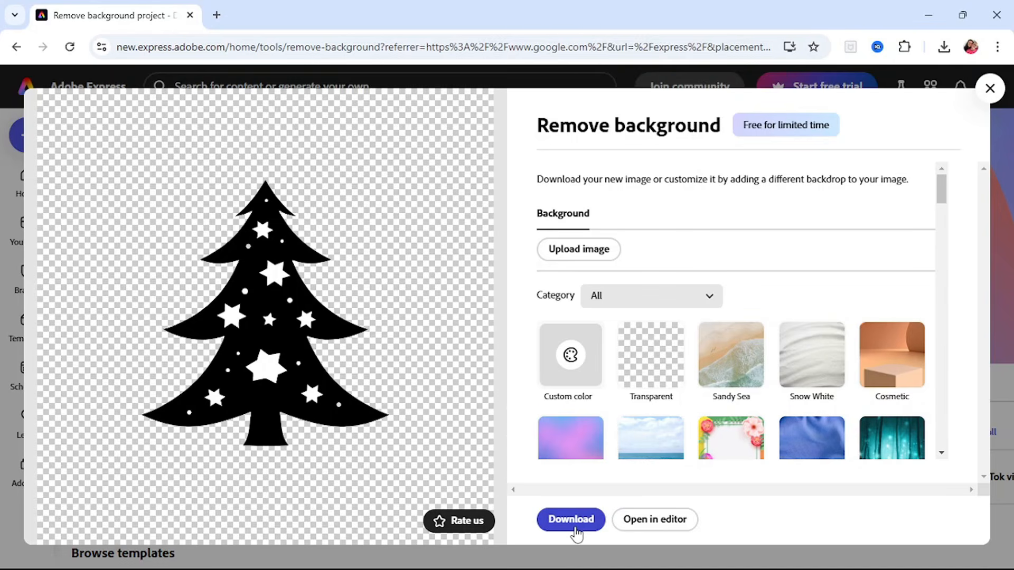
pyautogui.click(571, 520)
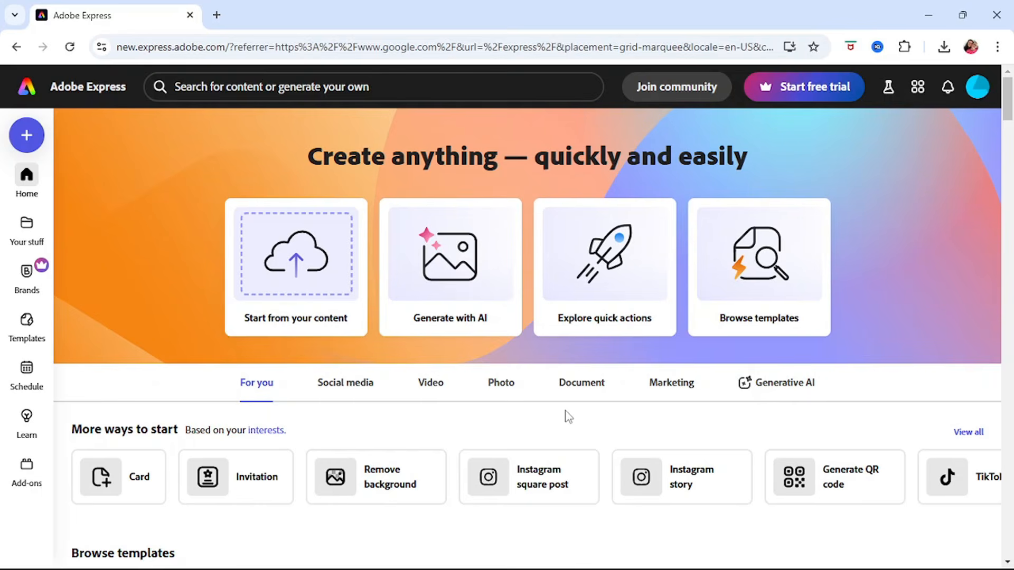
# Step: Open the generative AI quick actions and search them for "Christmas tree silhouette", clearing the search again
pyautogui.click(489, 299)
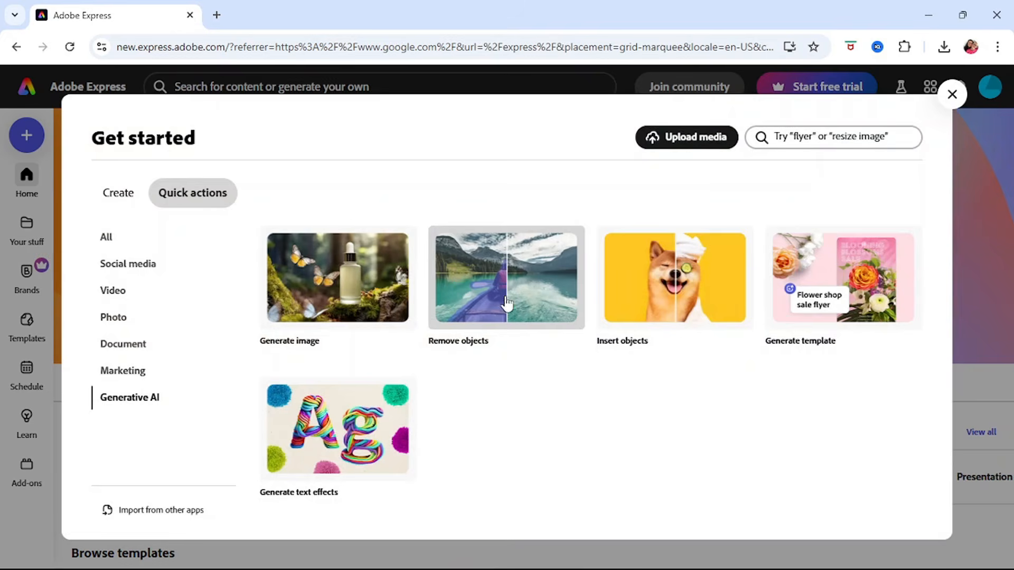
pyautogui.click(811, 140)
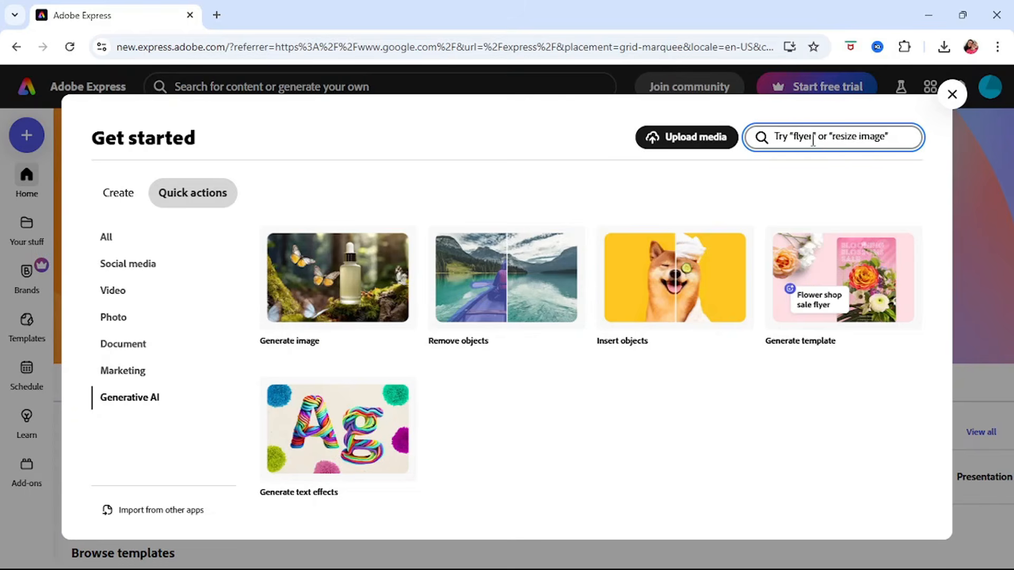
pyautogui.write('Christmas tree si')
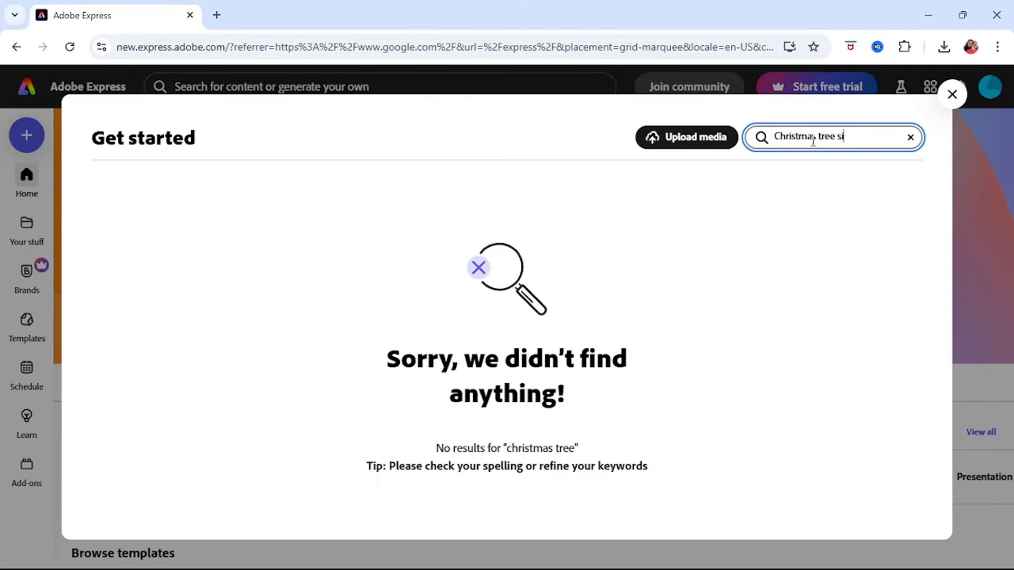
pyautogui.write('lhouette')
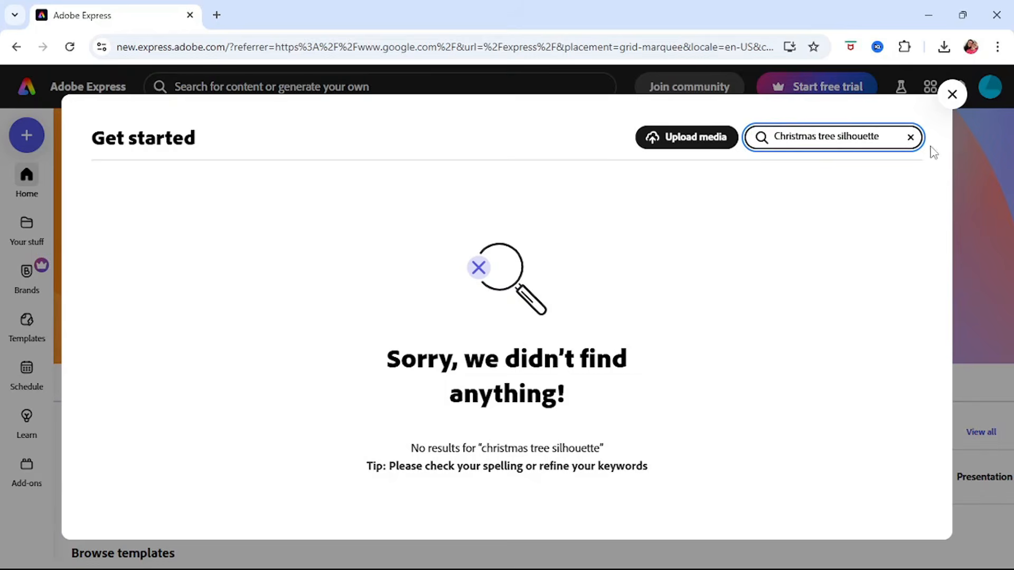
pyautogui.click(909, 137)
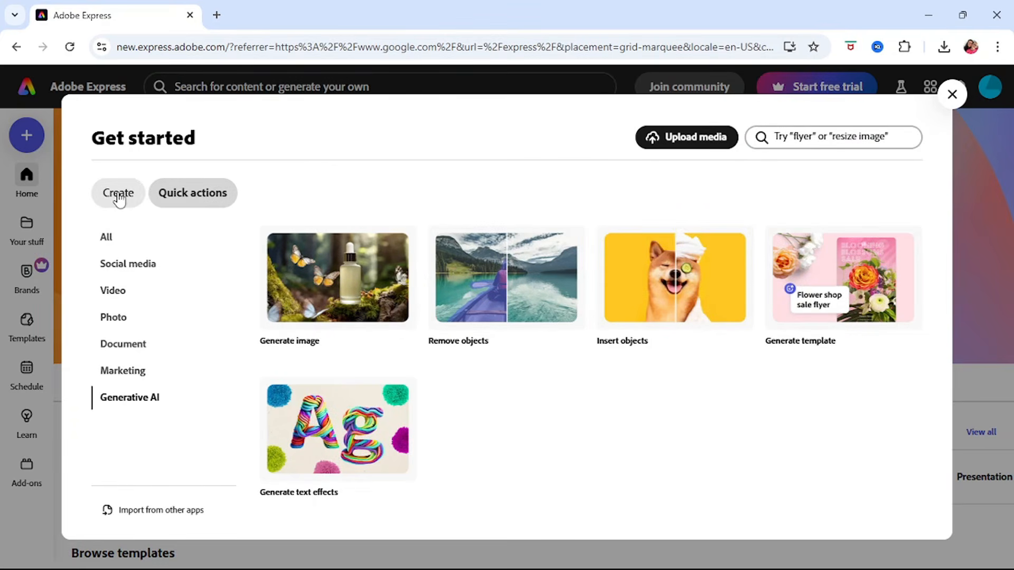
# Step: Create a new custom-size design 10 cm wide and 10 cm high and close the Learn help beside it
pyautogui.click(119, 199)
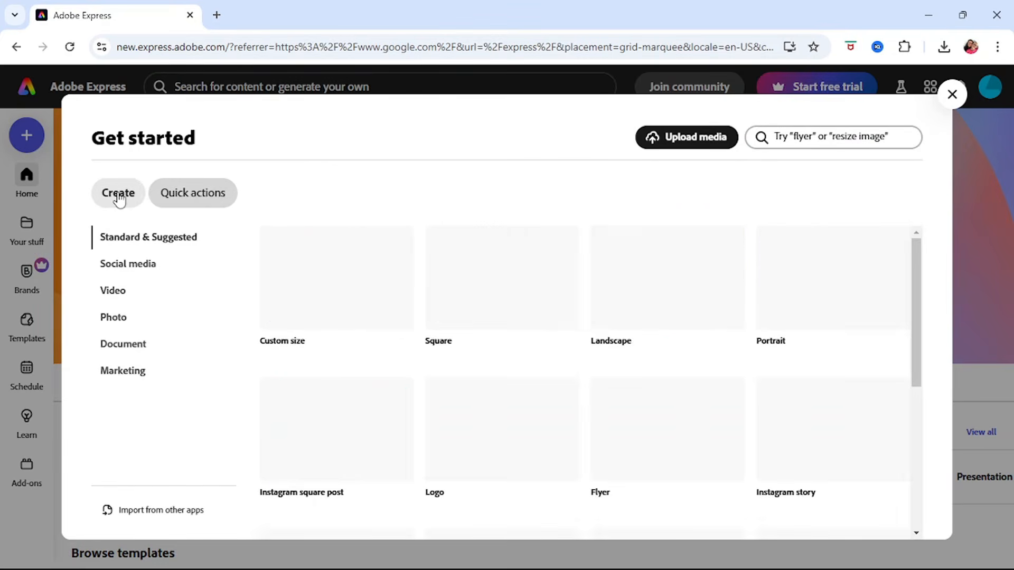
pyautogui.click(336, 280)
pyautogui.click(607, 277)
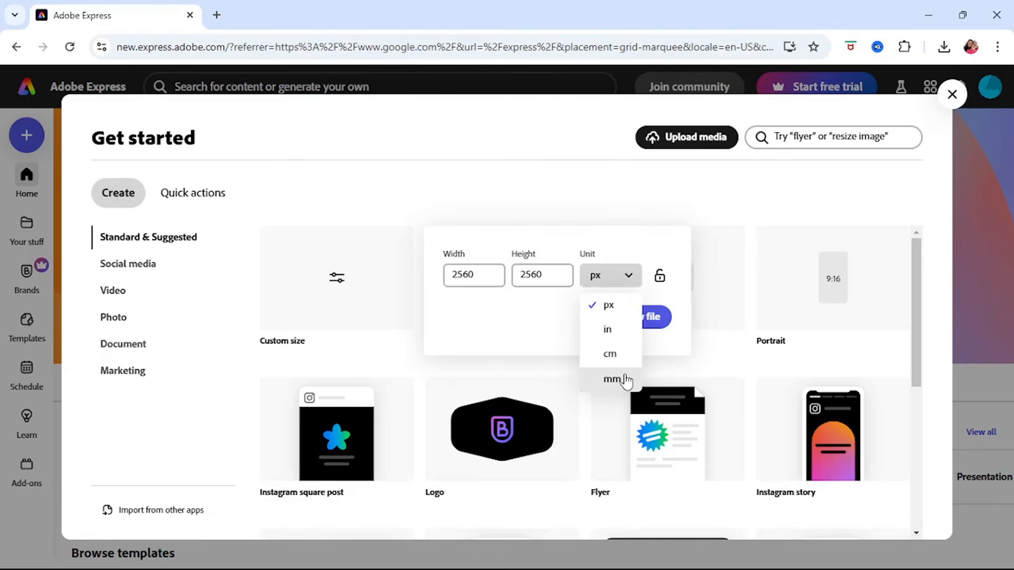
pyautogui.click(611, 354)
pyautogui.click(502, 278)
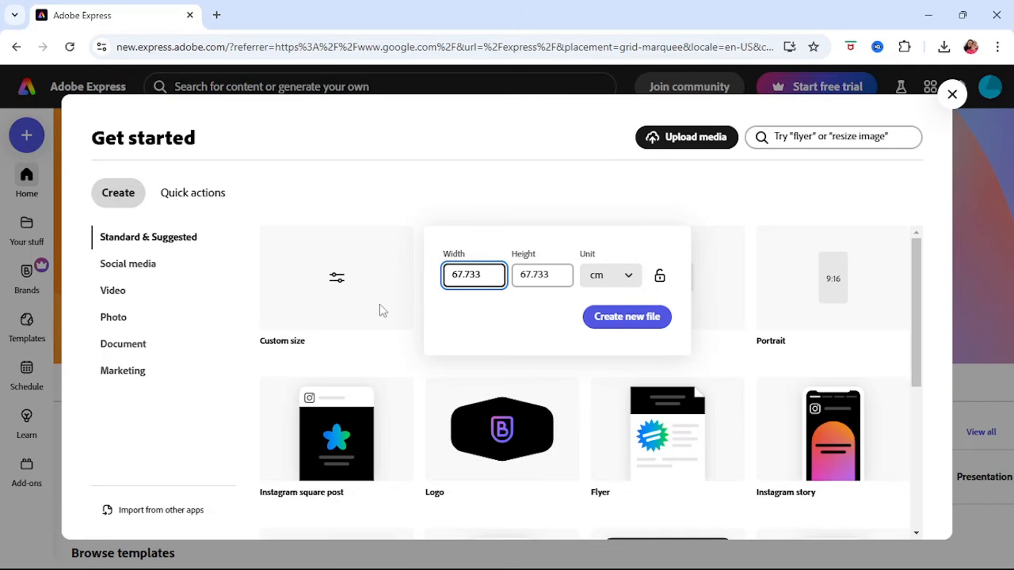
pyautogui.moveTo(482, 275); pyautogui.dragTo(433, 280)
pyautogui.write('10')
pyautogui.moveTo(555, 278); pyautogui.dragTo(498, 275)
pyautogui.write('10')
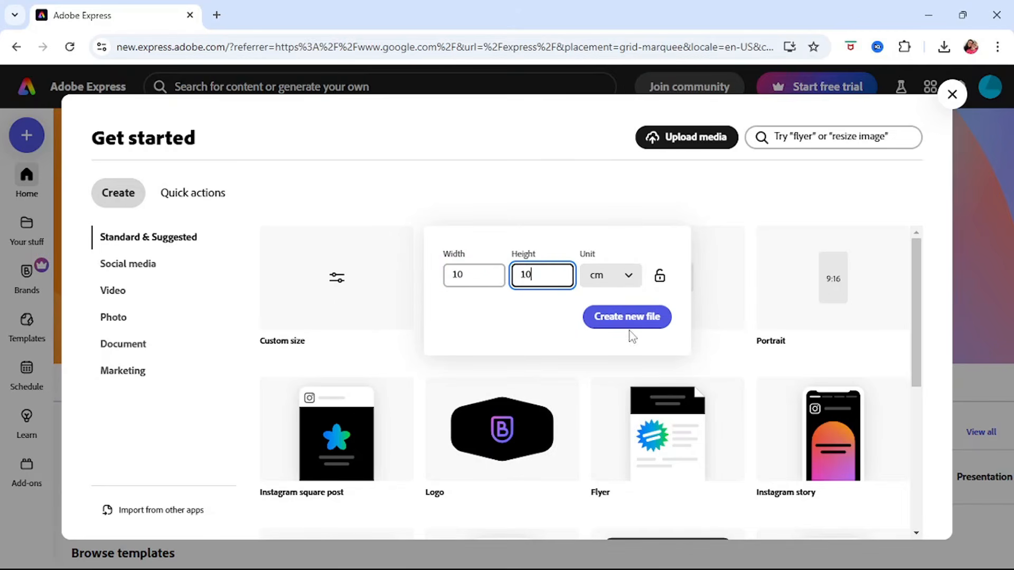
pyautogui.click(627, 319)
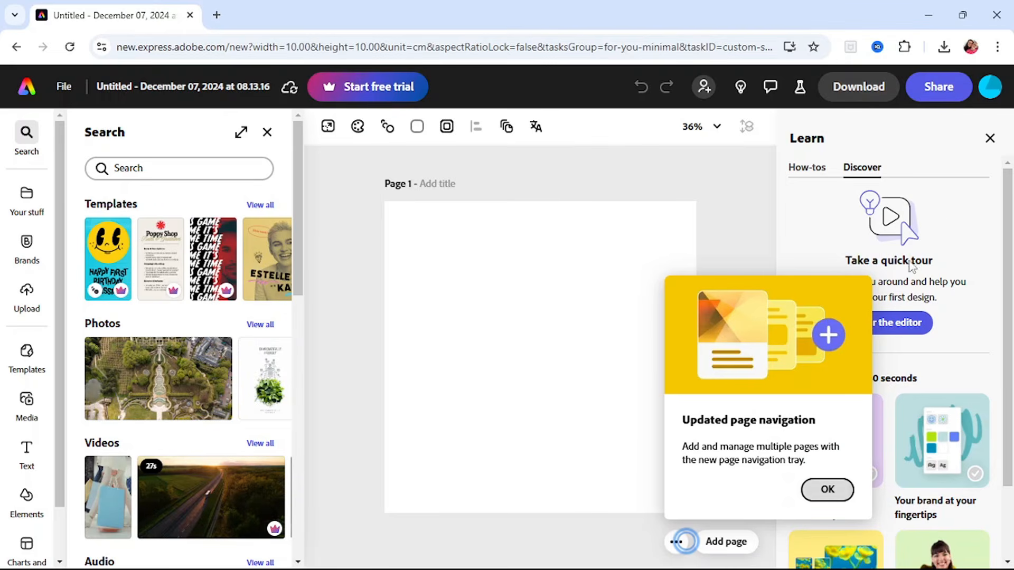
pyautogui.click(988, 138)
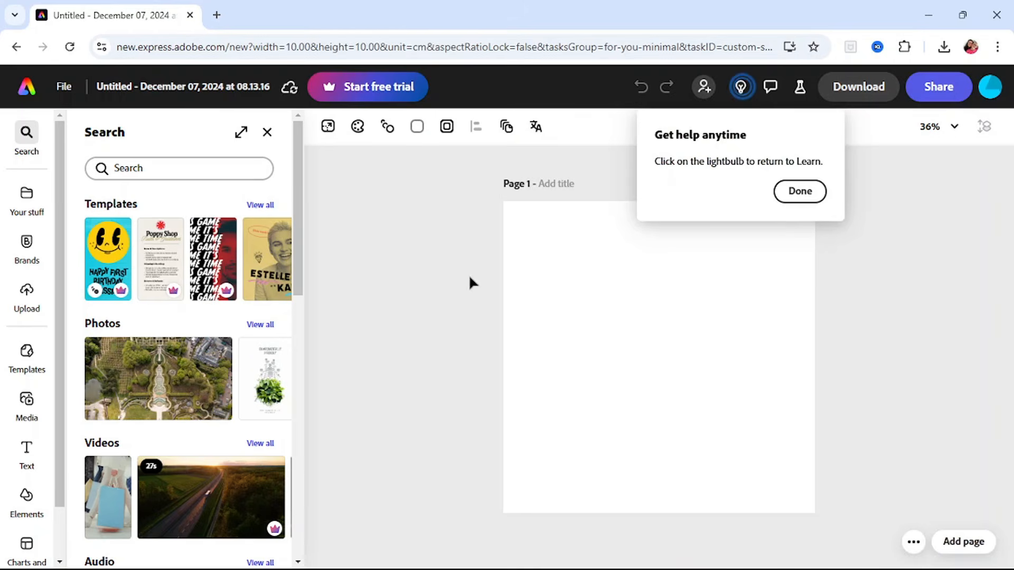
# Step: Dismiss the help tip, search the elements for "christmas tree" and show all of the matching icons
pyautogui.click(797, 193)
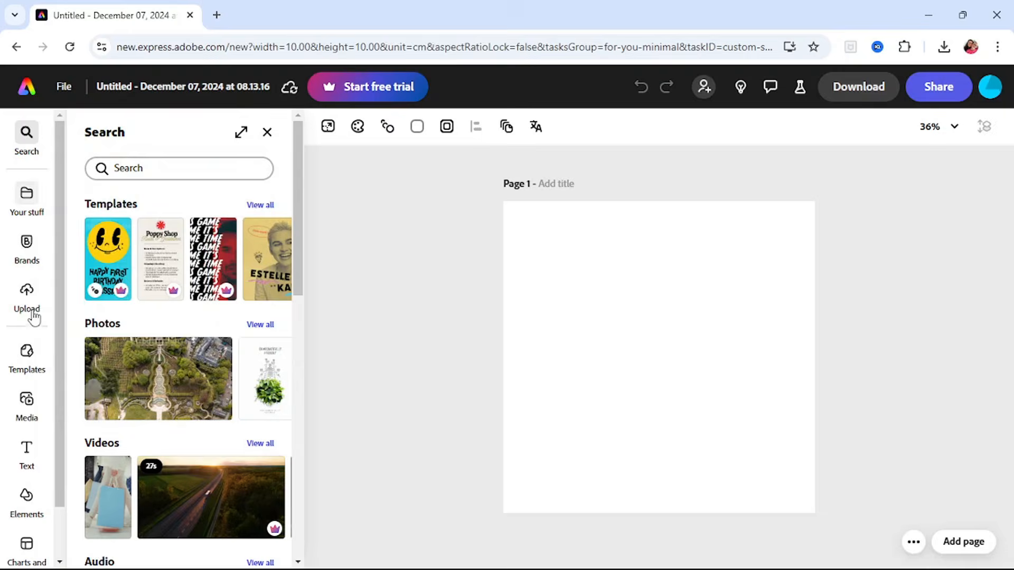
pyautogui.click(30, 503)
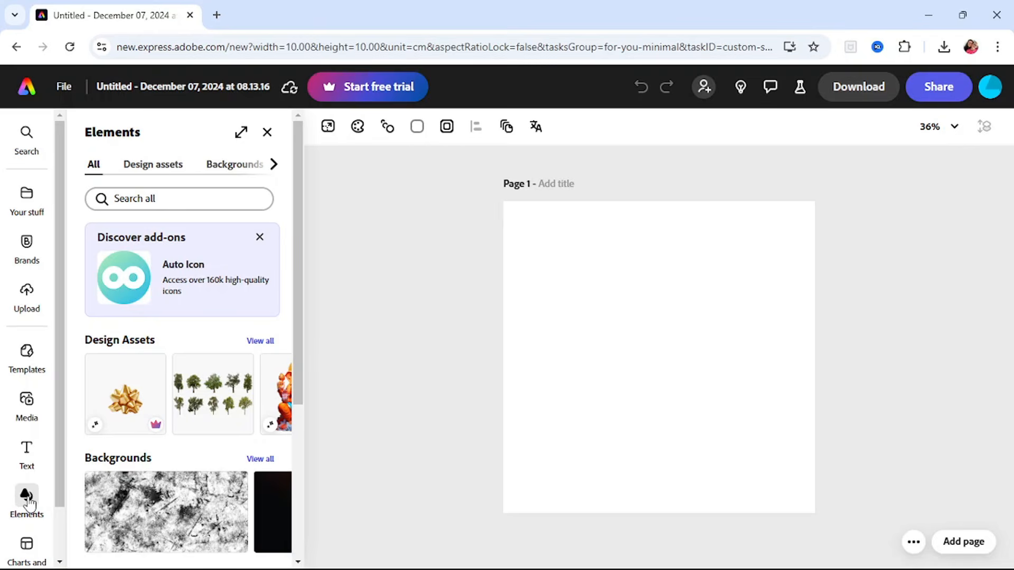
pyautogui.click(177, 205)
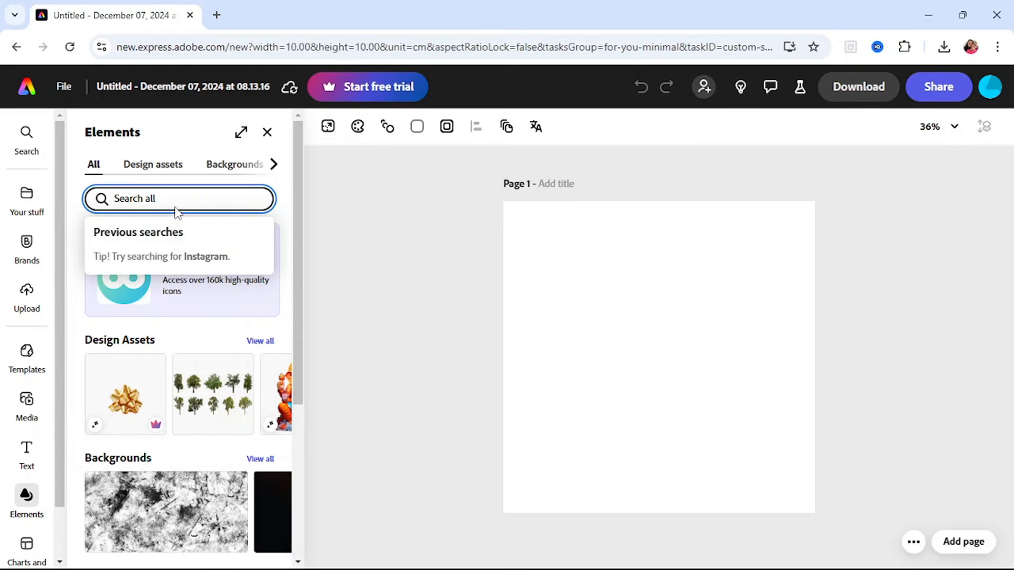
pyautogui.write('chrit')
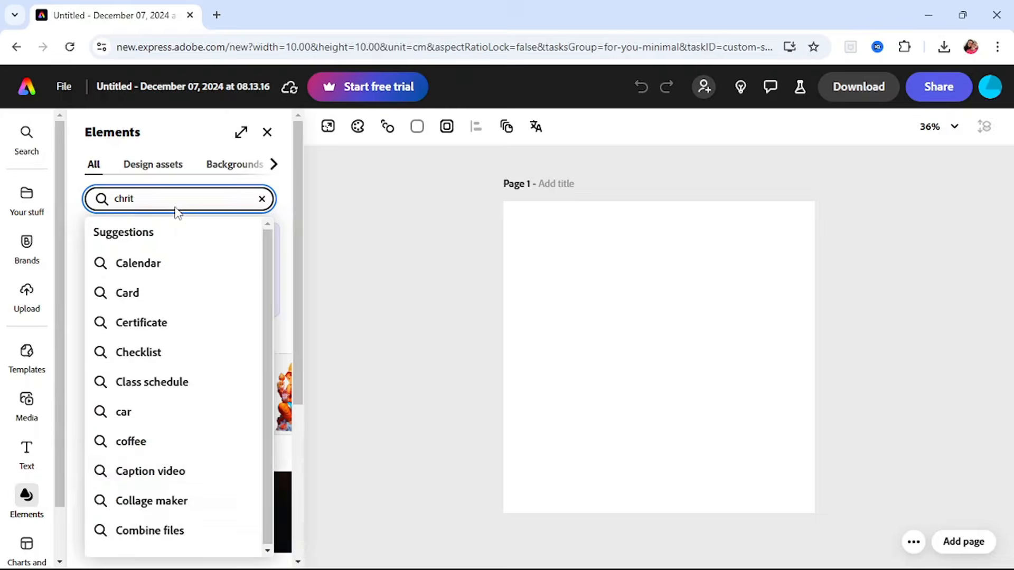
pyautogui.press('BackSpace')
pyautogui.write('stmas')
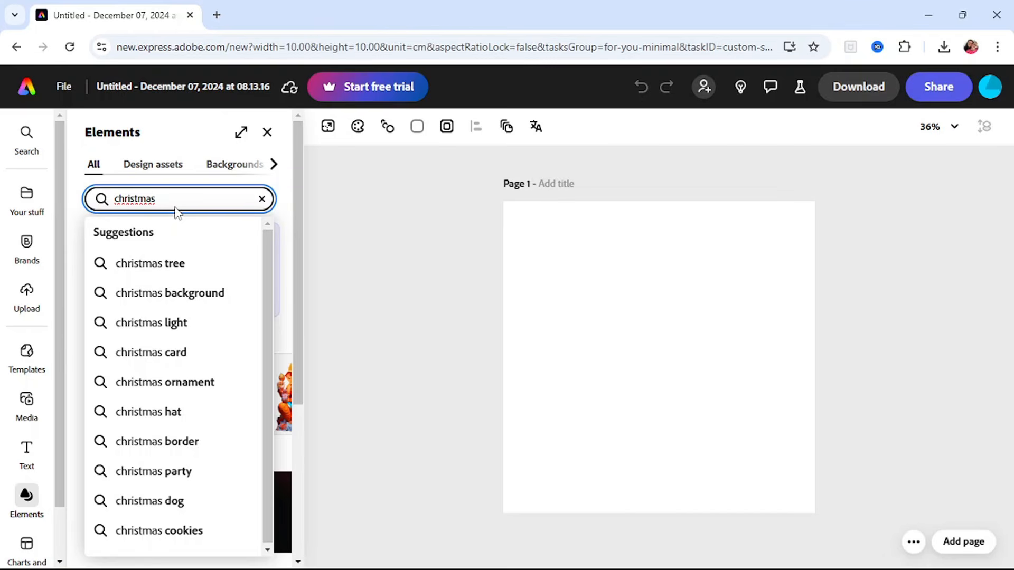
pyautogui.click(150, 263)
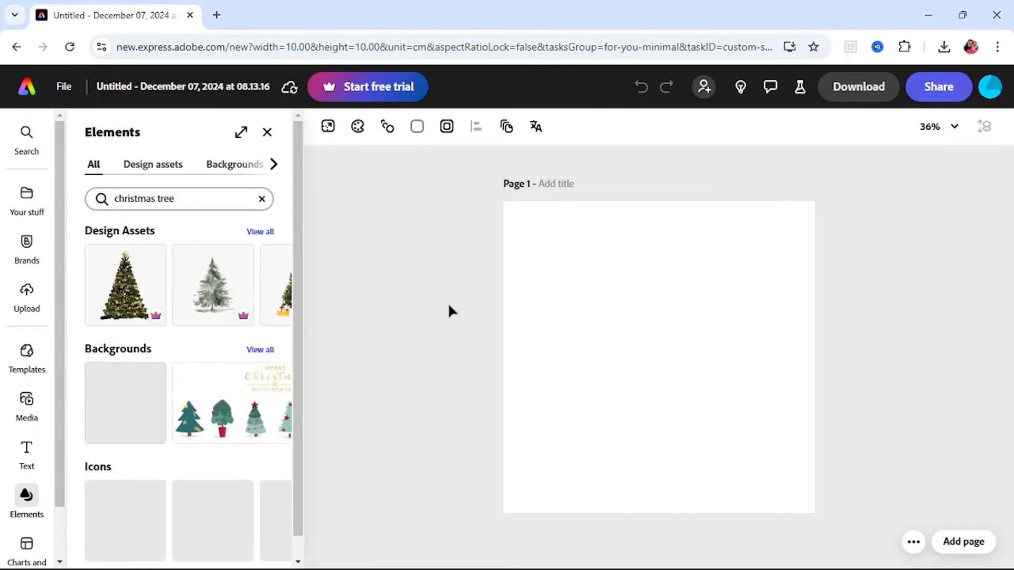
pyautogui.scroll(-1, 169, 476)
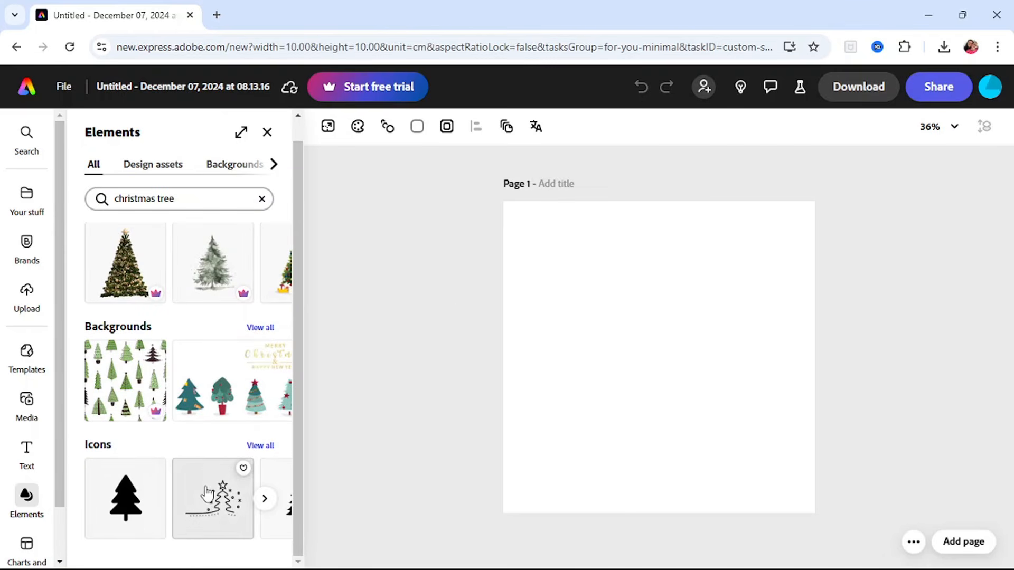
pyautogui.click(259, 446)
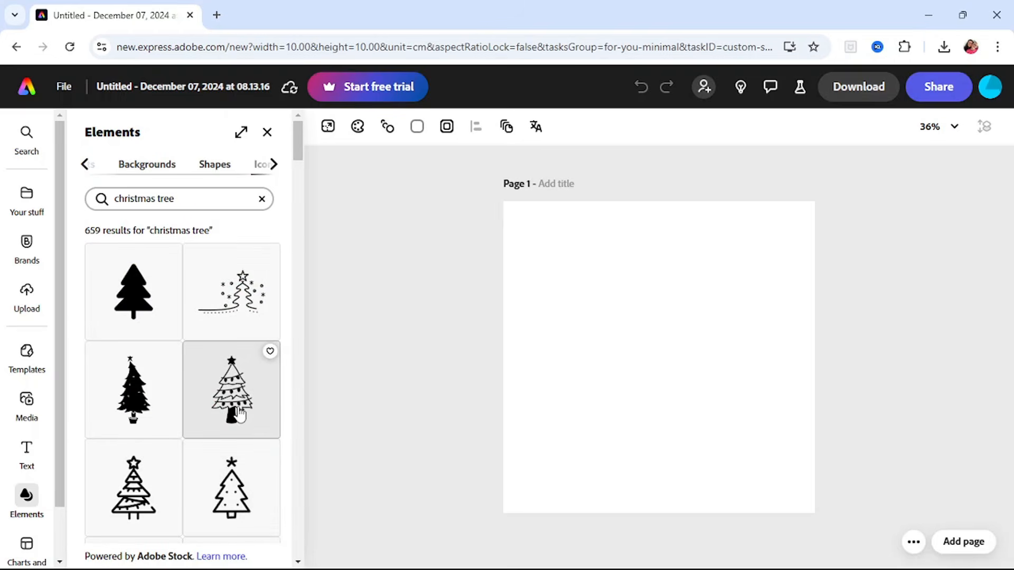
# Step: Add the outlined Christmas tree icon with dots and a star, enlarging it and centring it horizontally on the page
pyautogui.click(244, 502)
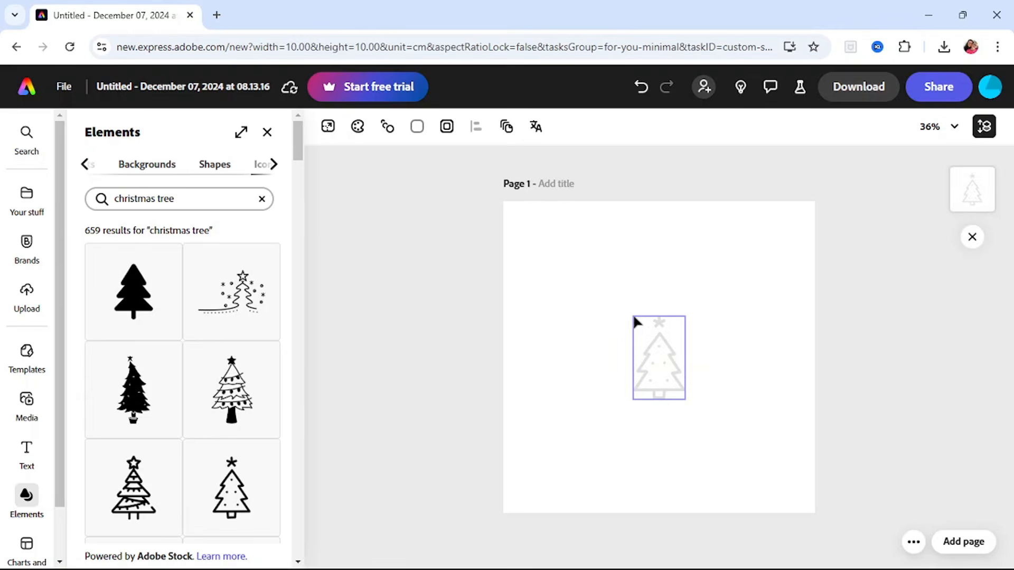
pyautogui.moveTo(632, 314); pyautogui.dragTo(597, 265)
pyautogui.moveTo(649, 347); pyautogui.dragTo(801, 512)
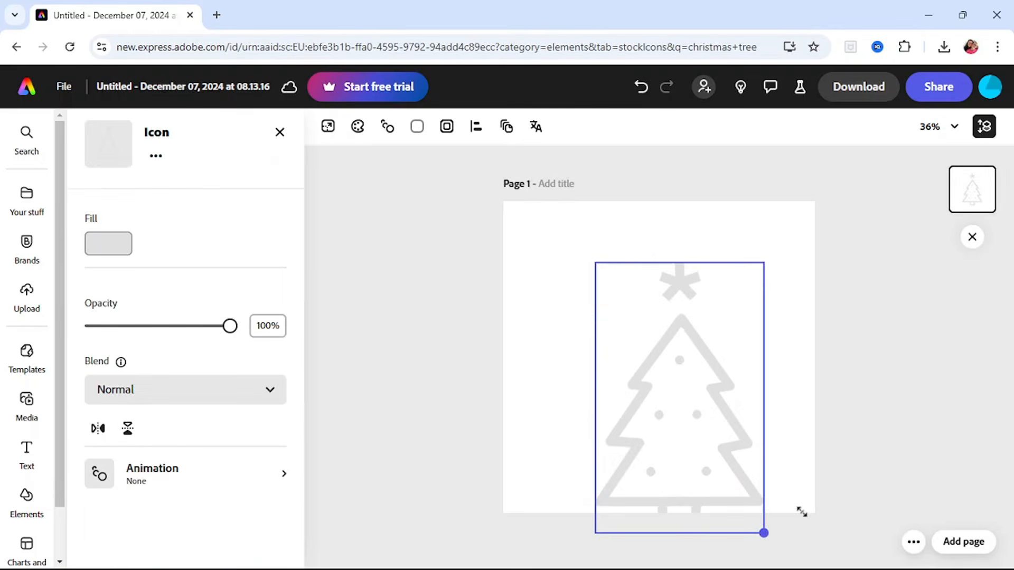
pyautogui.moveTo(681, 403); pyautogui.dragTo(667, 371)
pyautogui.moveTo(740, 480); pyautogui.dragTo(726, 455)
pyautogui.moveTo(670, 357); pyautogui.dragTo(668, 356)
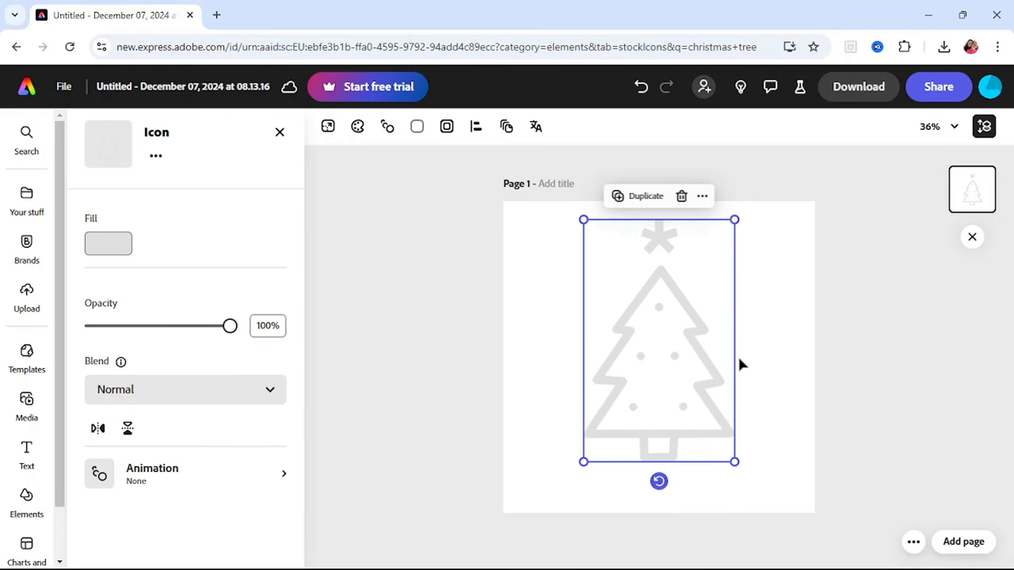
pyautogui.click(811, 410)
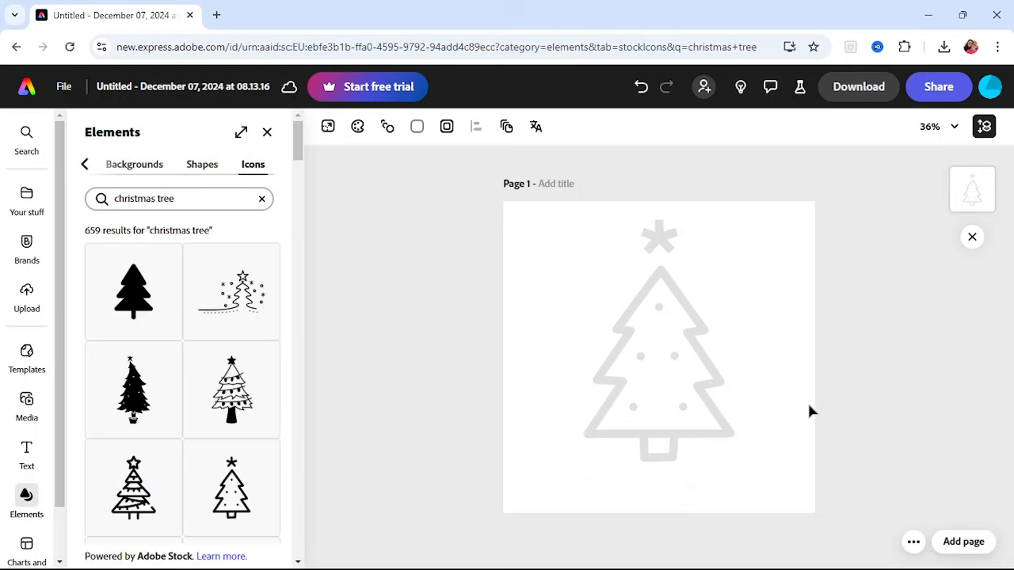
# Step: Examine the file formats offered for downloading the Christmas tree design and close the download options
pyautogui.click(869, 93)
pyautogui.click(836, 206)
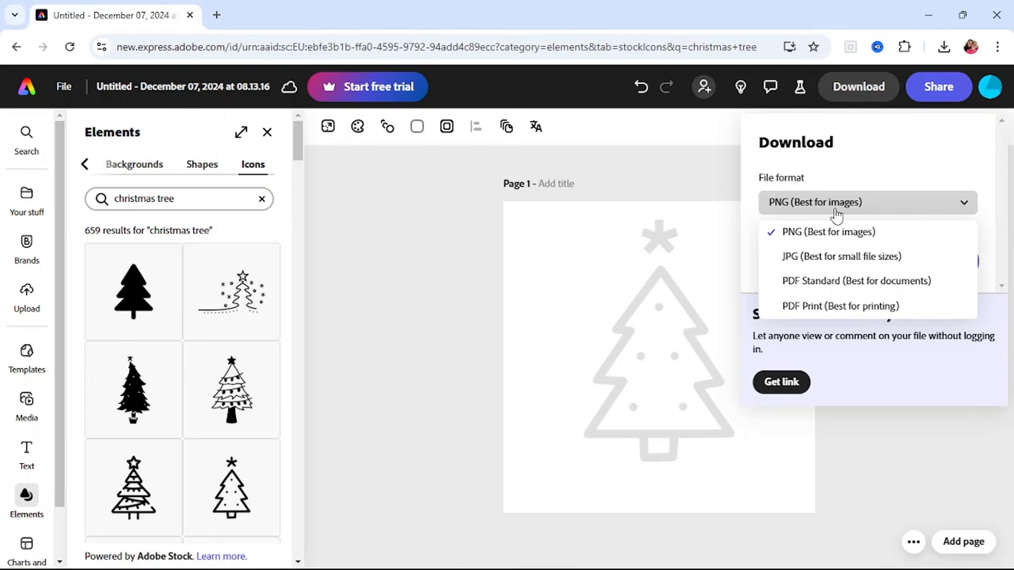
pyautogui.click(556, 244)
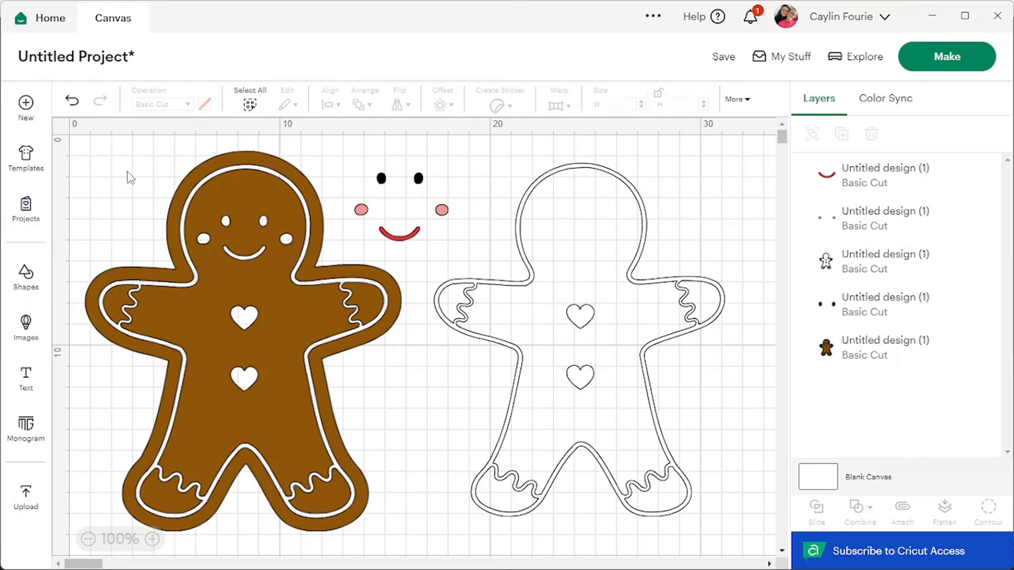
# Step: Switch to Cricut Design Space and reposition the brown gingerbread man at about x 1.21, y 1.09 on the canvas
pyautogui.moveTo(87, 176); pyautogui.dragTo(127, 177)
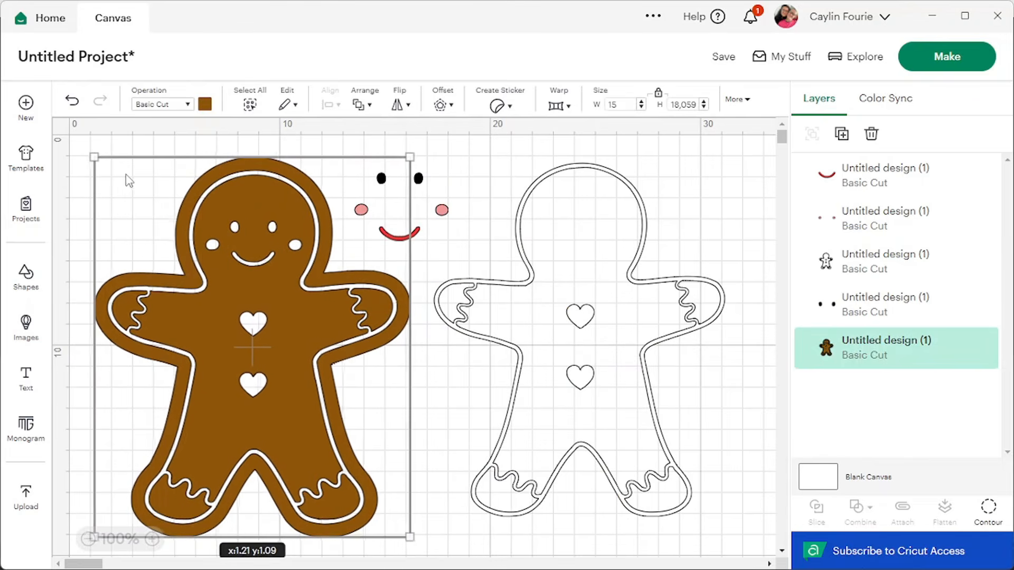
pyautogui.click(717, 390)
pyautogui.click(754, 391)
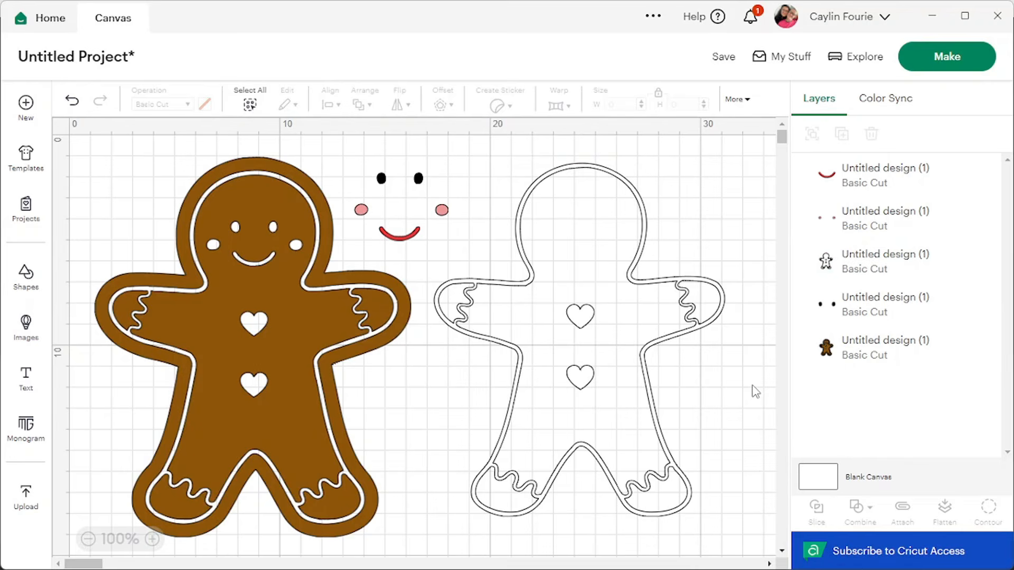
# Step: Choose the coloured gingerbread man image for a new upload and continue to the Background Remover
pyautogui.click(27, 502)
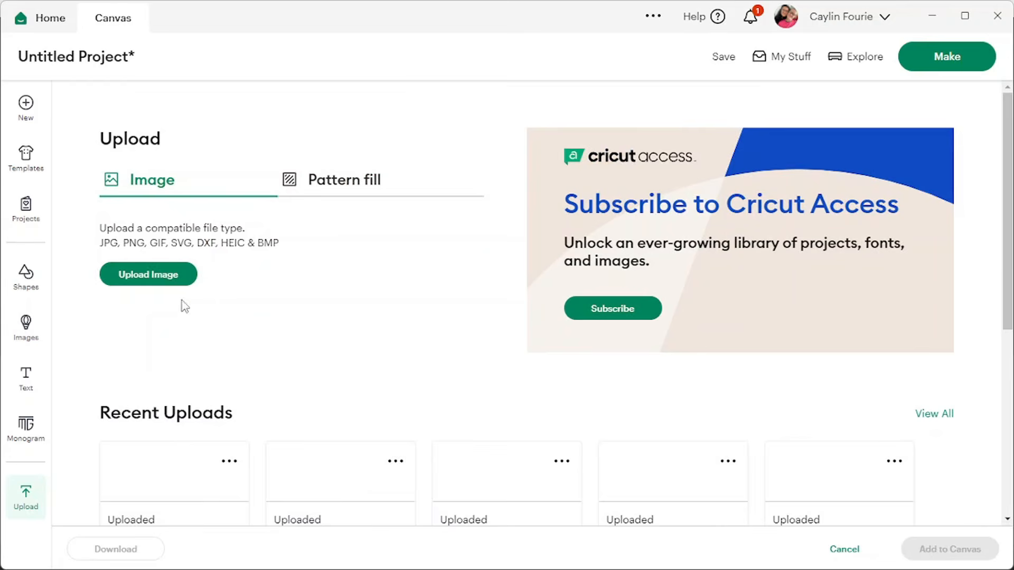
pyautogui.click(148, 285)
pyautogui.click(504, 388)
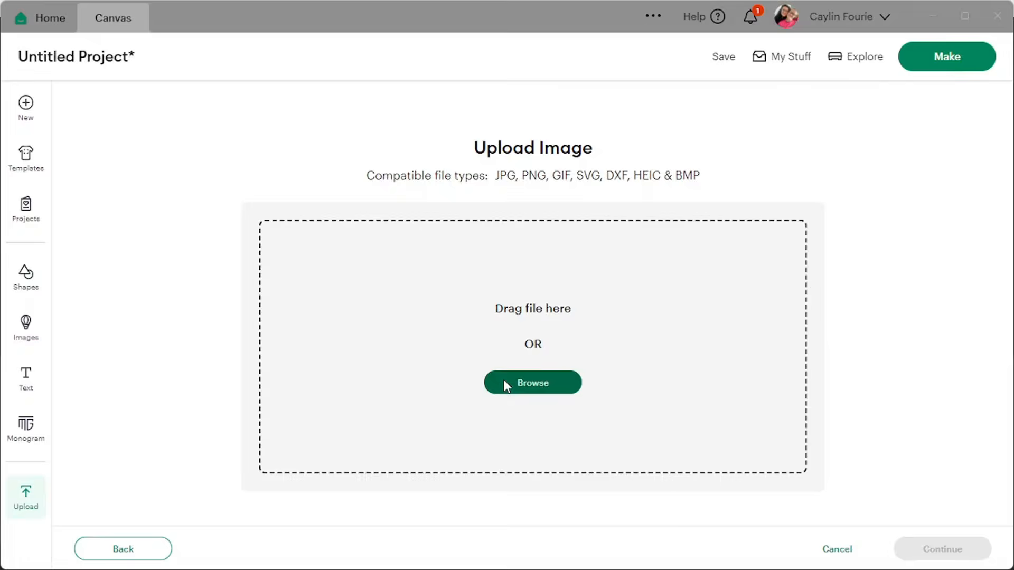
pyautogui.doubleClick(238, 142)
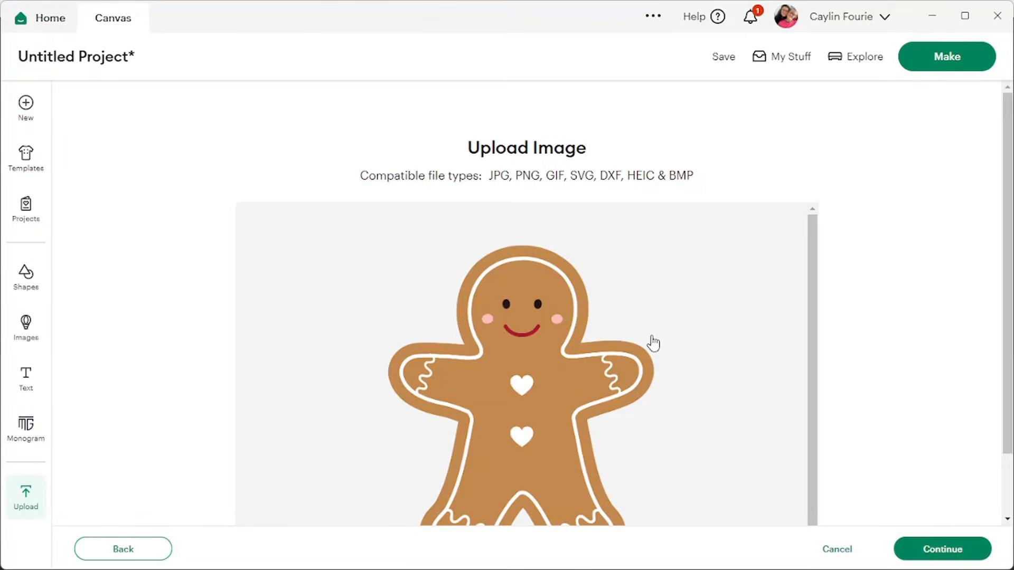
pyautogui.click(911, 548)
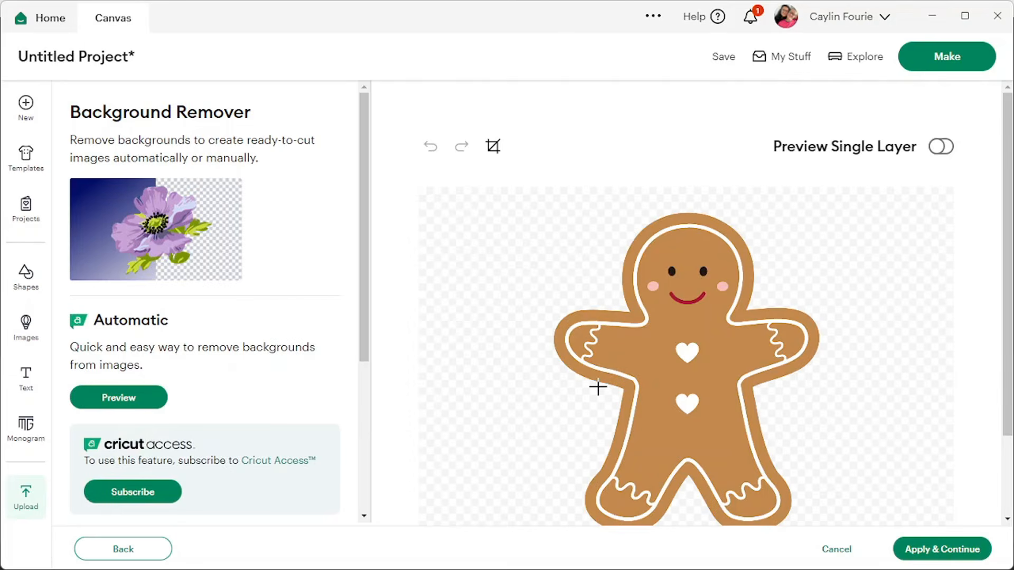
# Step: Erase both cheeks, the mouth and both eyes from the gingerbread man in the Background Remover
pyautogui.scroll(-2, 598, 387)
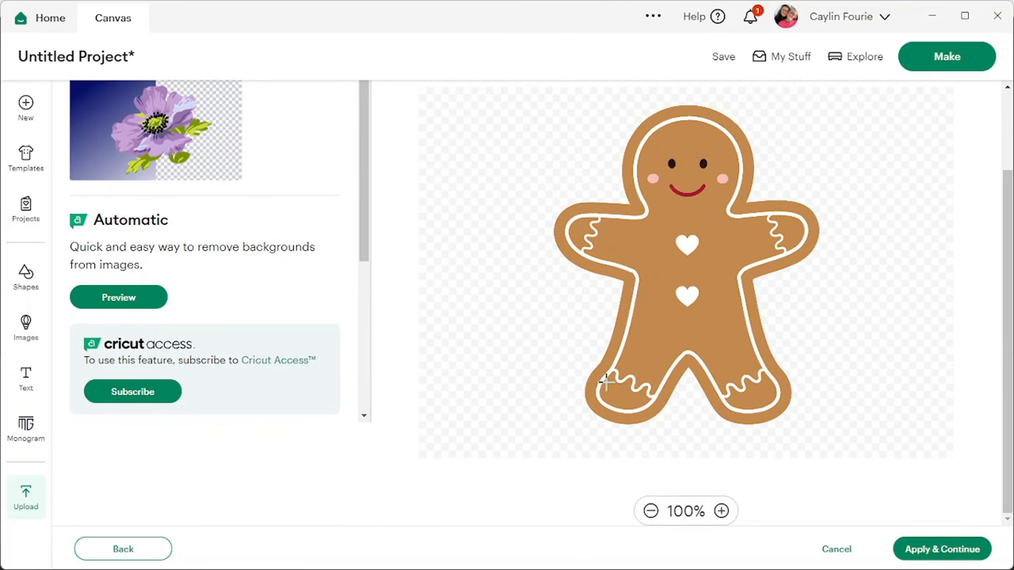
pyautogui.scroll(2, 837, 351)
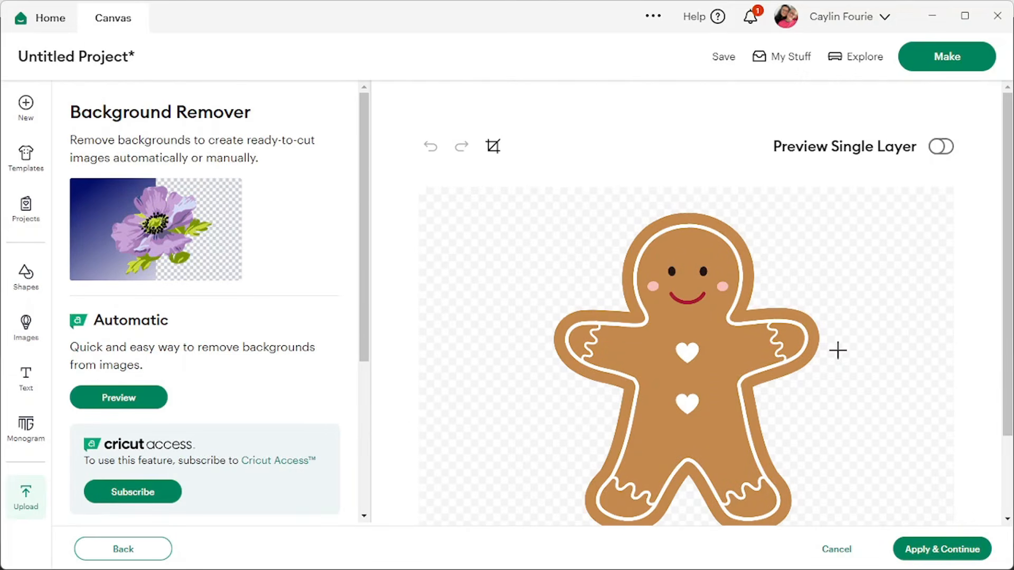
pyautogui.scroll(-2, 836, 349)
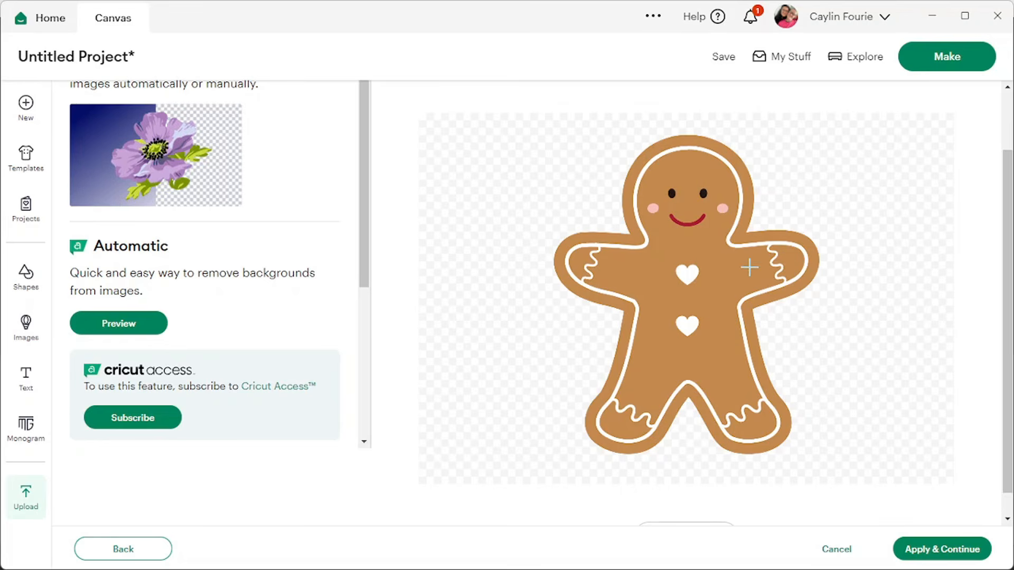
pyautogui.click(722, 208)
pyautogui.click(653, 208)
pyautogui.click(681, 220)
pyautogui.click(671, 194)
pyautogui.click(703, 194)
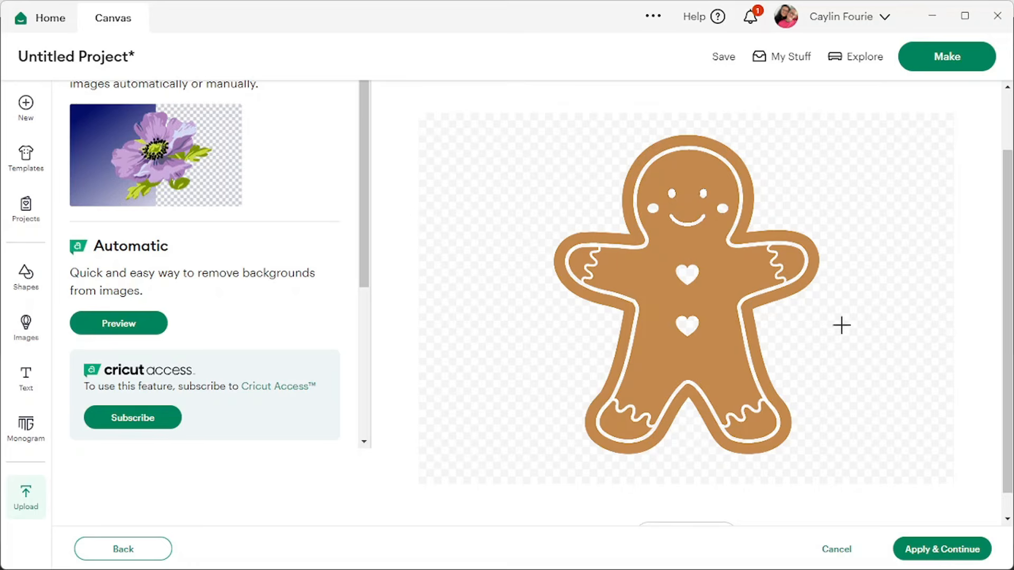
# Step: Apply the erased areas, convert the image to Single Layer and upload it onto the canvas
pyautogui.click(930, 553)
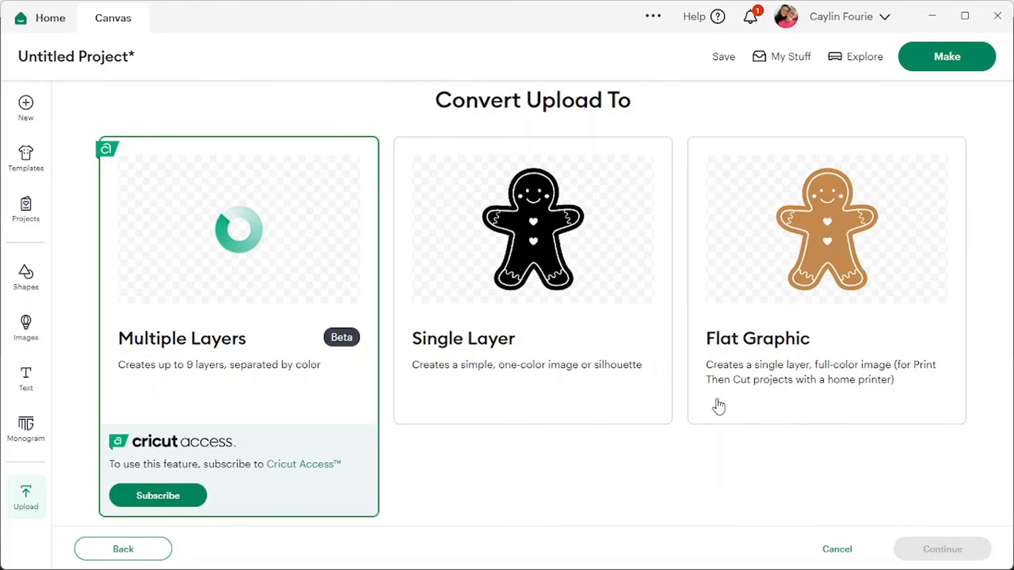
pyautogui.click(505, 241)
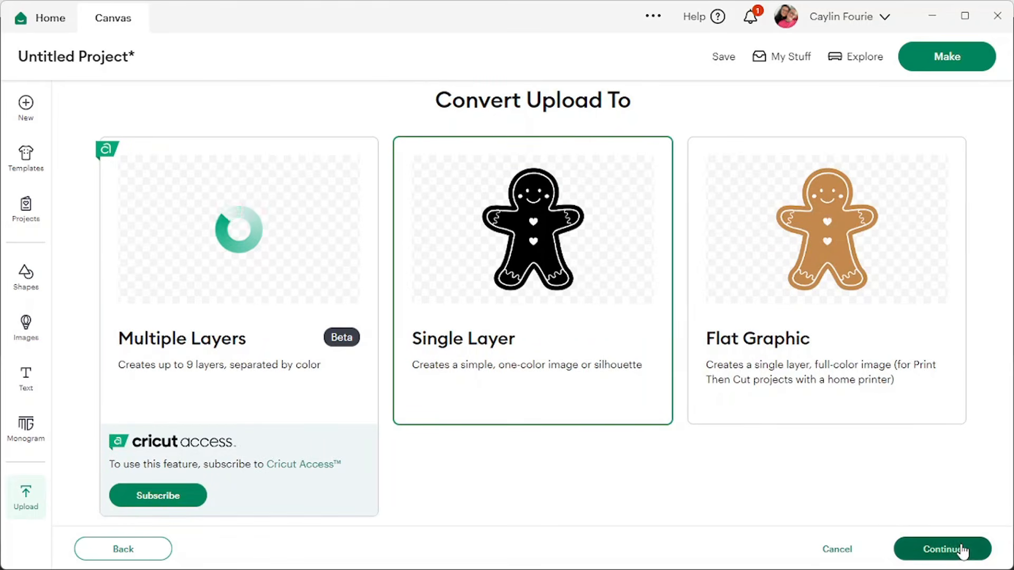
pyautogui.click(921, 548)
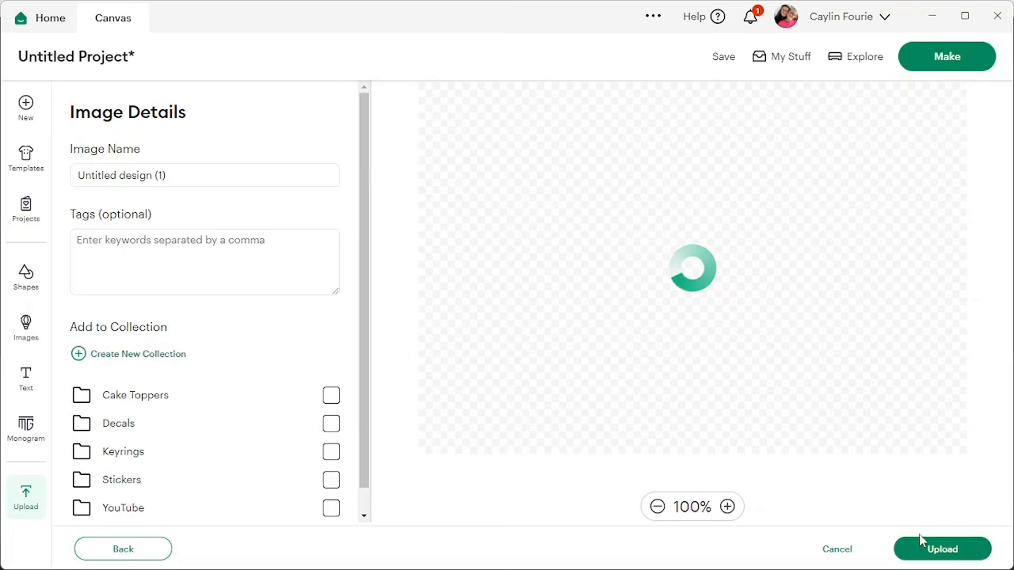
pyautogui.click(929, 551)
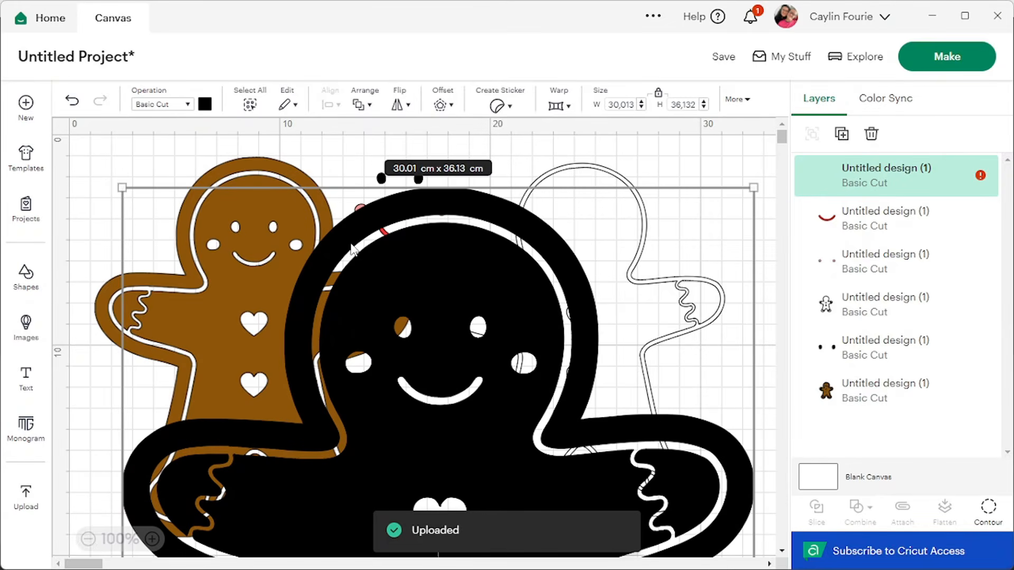
# Step: Shrink the black gingerbread man to about 12.84 by 15.46 cm beside the brown one and delete it from the canvas
pyautogui.moveTo(123, 175); pyautogui.dragTo(356, 469)
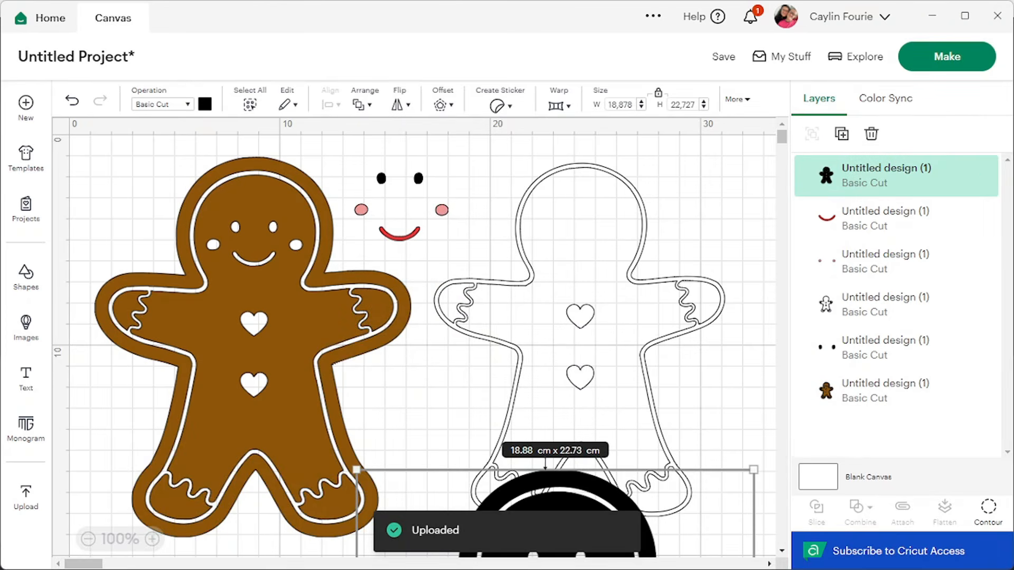
pyautogui.moveTo(576, 486); pyautogui.dragTo(638, 154)
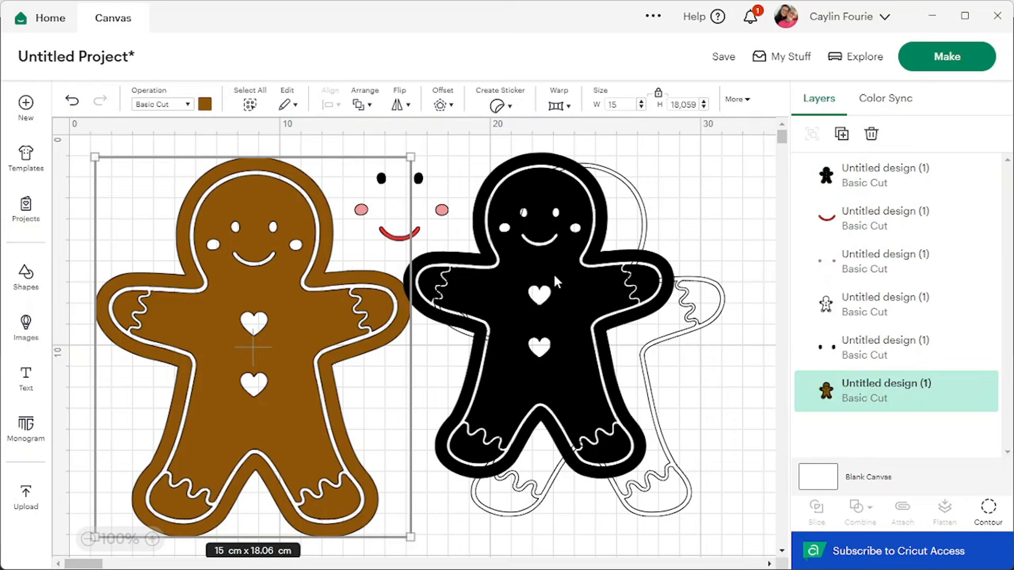
pyautogui.click(568, 285)
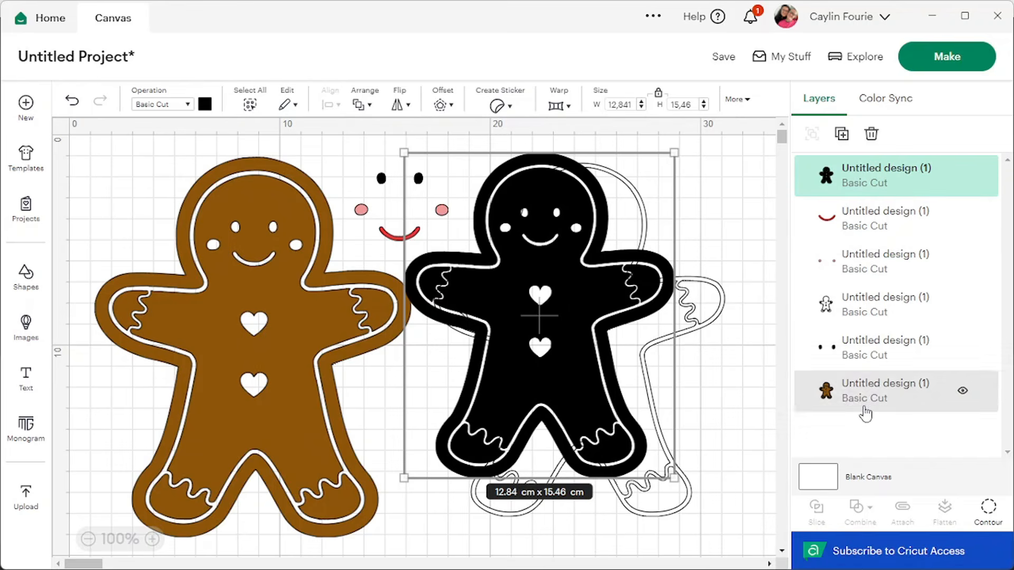
pyautogui.press('Delete')
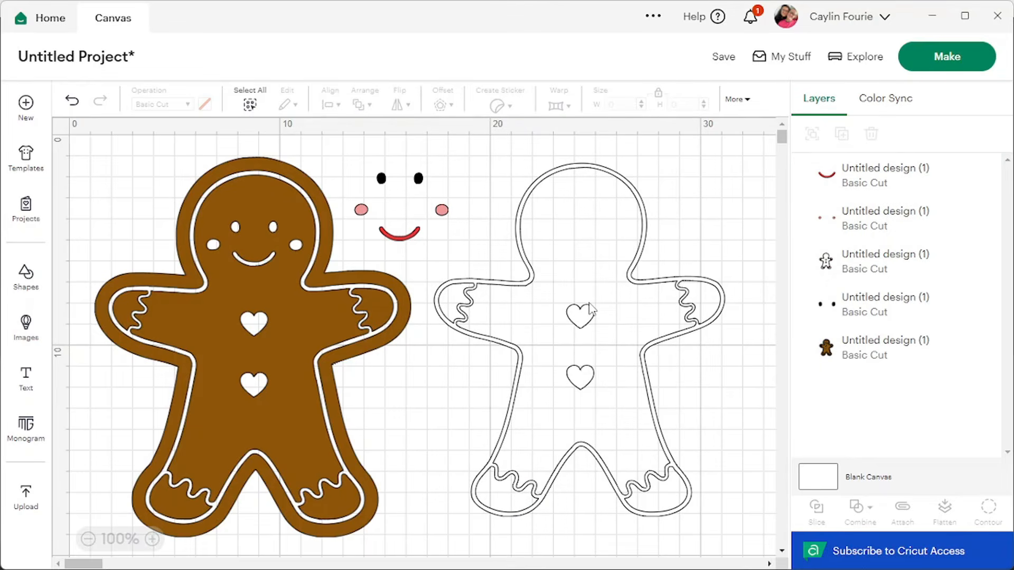
# Step: Choose the coloured gingerbread man image for another upload and continue to the Background Remover
pyautogui.click(630, 278)
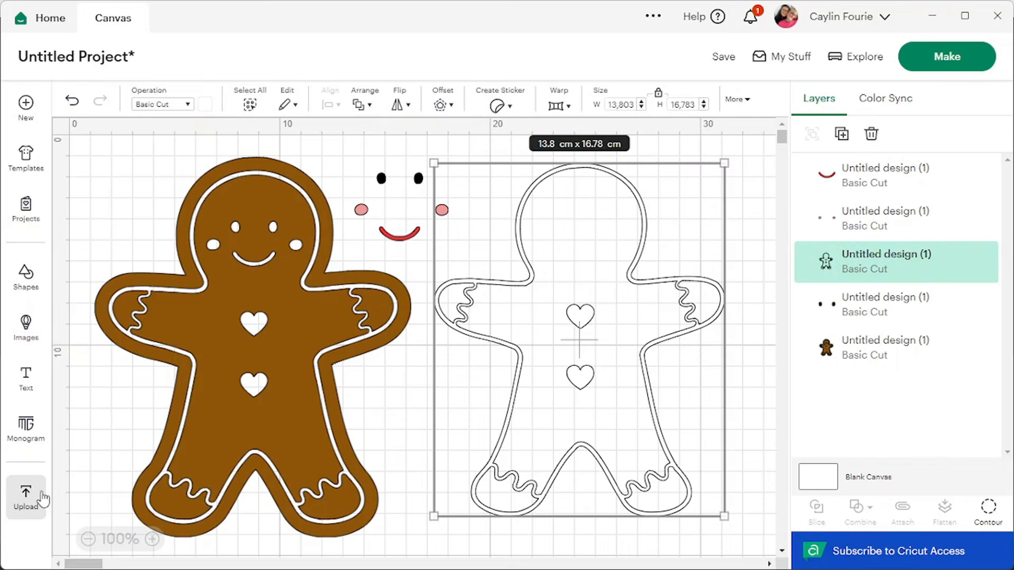
pyautogui.click(26, 495)
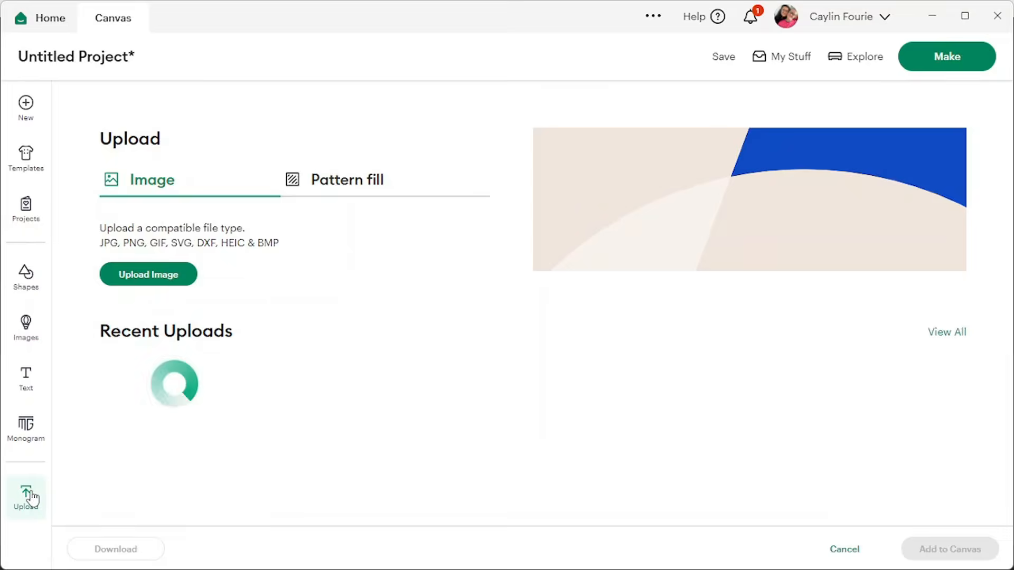
pyautogui.click(153, 277)
pyautogui.click(553, 388)
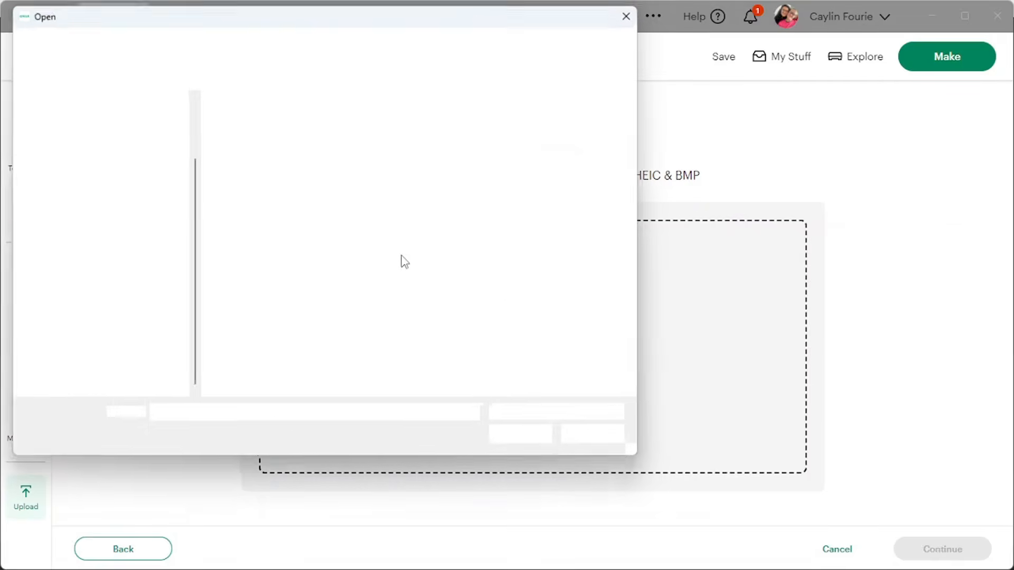
pyautogui.doubleClick(249, 155)
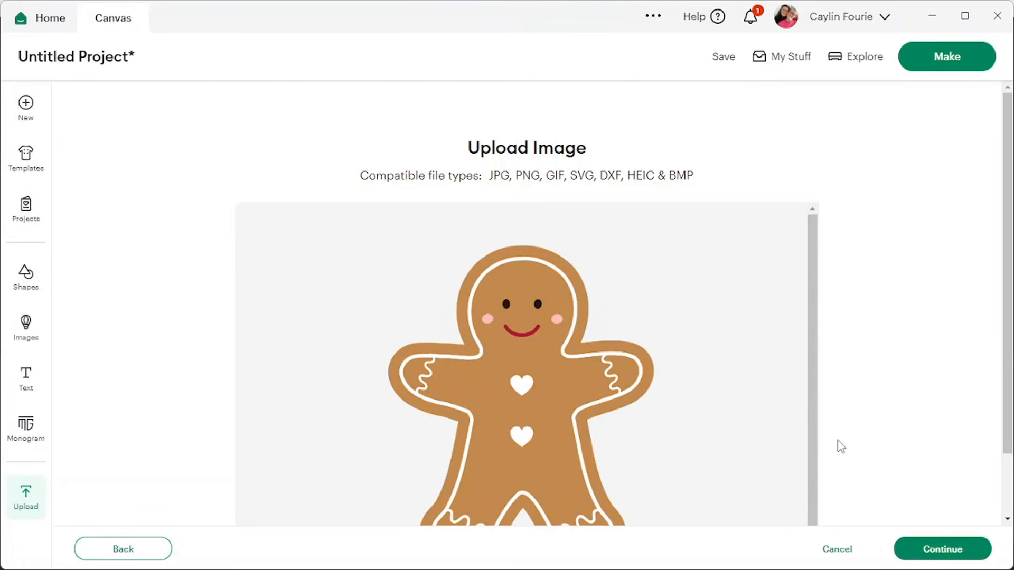
pyautogui.click(924, 552)
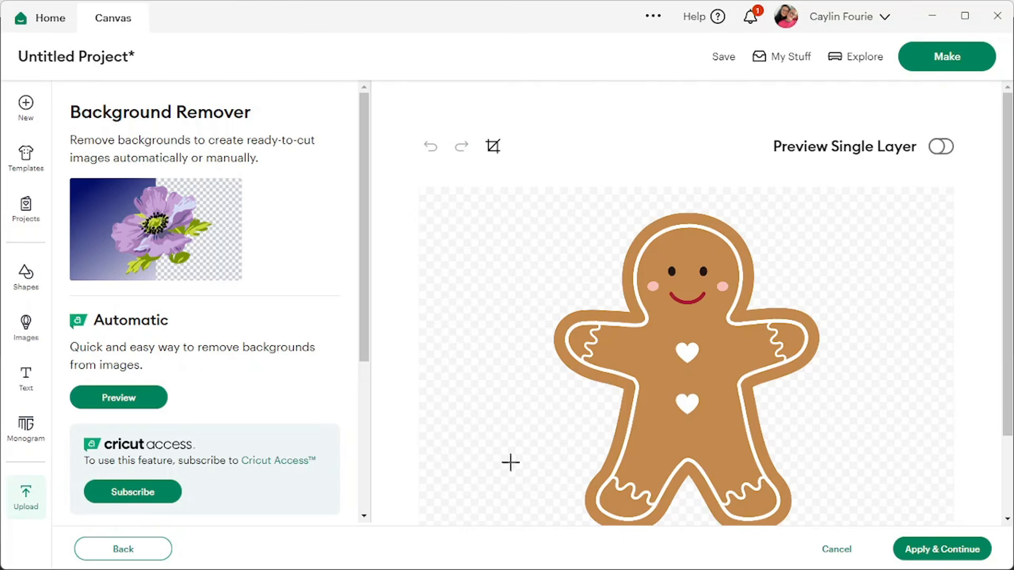
# Step: Set the colour tolerance to 120 and remove the gingerbread man's brown areas, hands, feet and face details, leaving the white outline and hearts
pyautogui.scroll(-5, 269, 333)
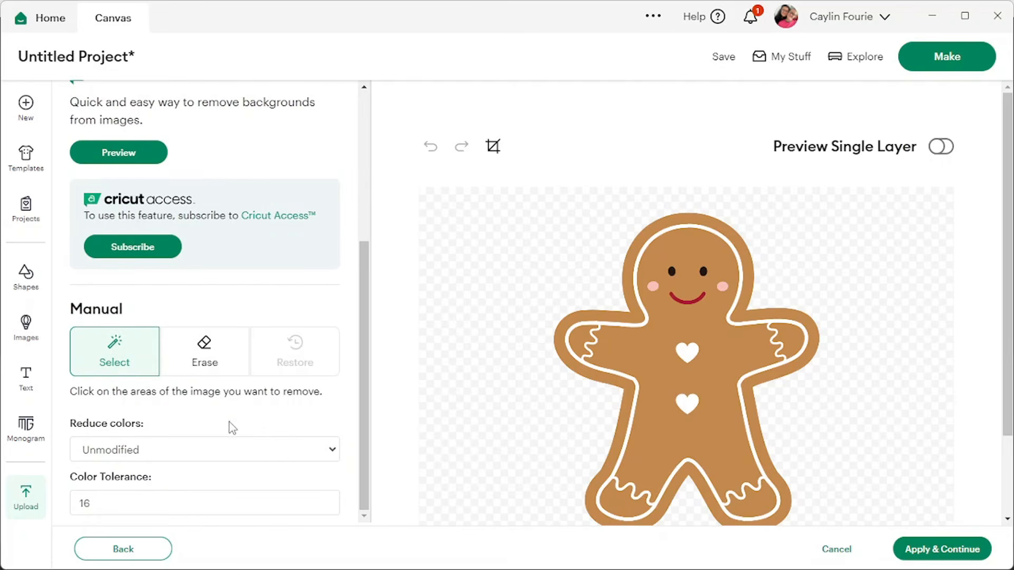
pyautogui.scroll(-2, 776, 277)
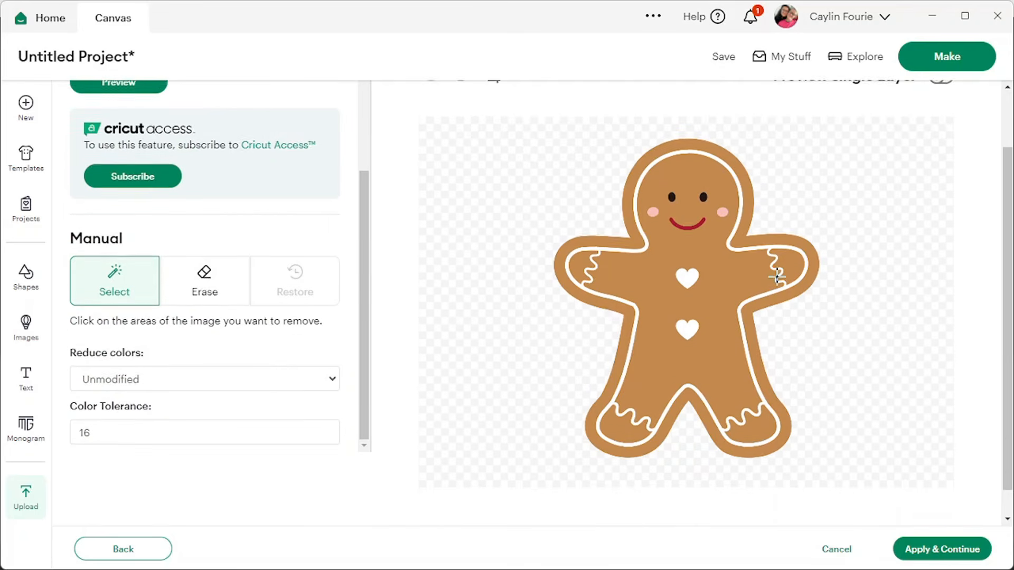
pyautogui.click(137, 432)
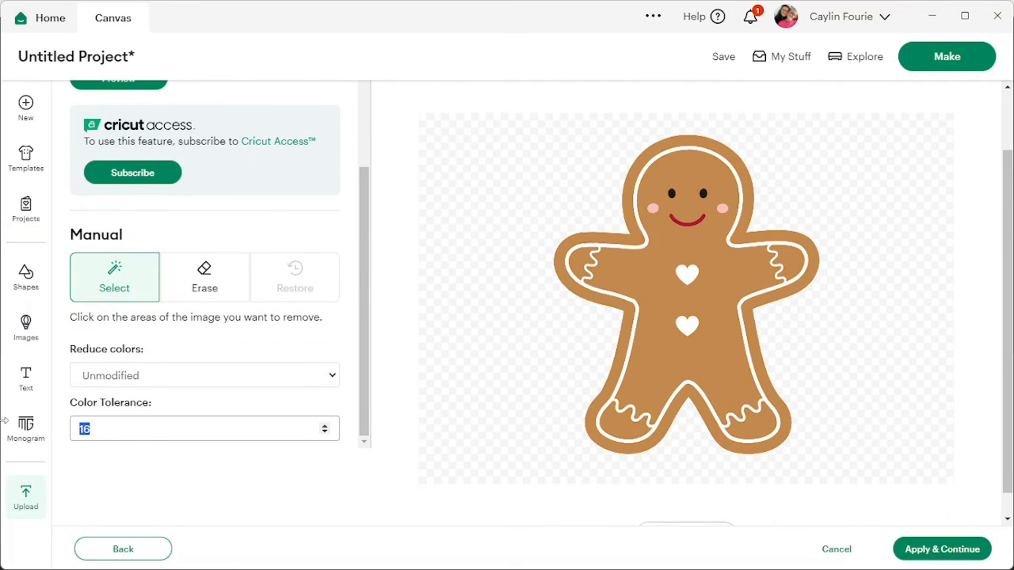
pyautogui.write('120')
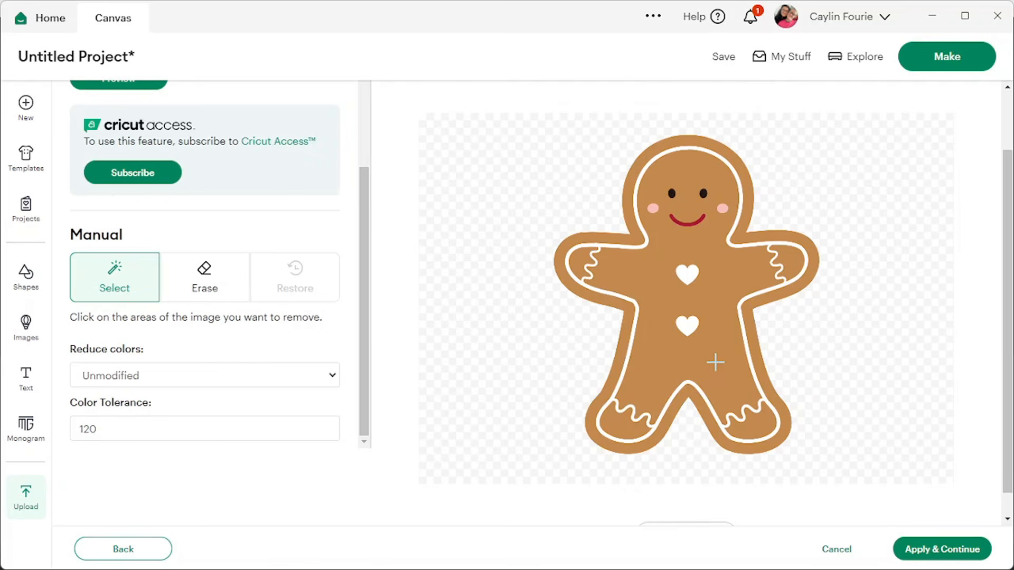
pyautogui.click(741, 364)
pyautogui.click(750, 350)
pyautogui.click(704, 193)
pyautogui.click(671, 193)
pyautogui.click(785, 260)
pyautogui.click(582, 262)
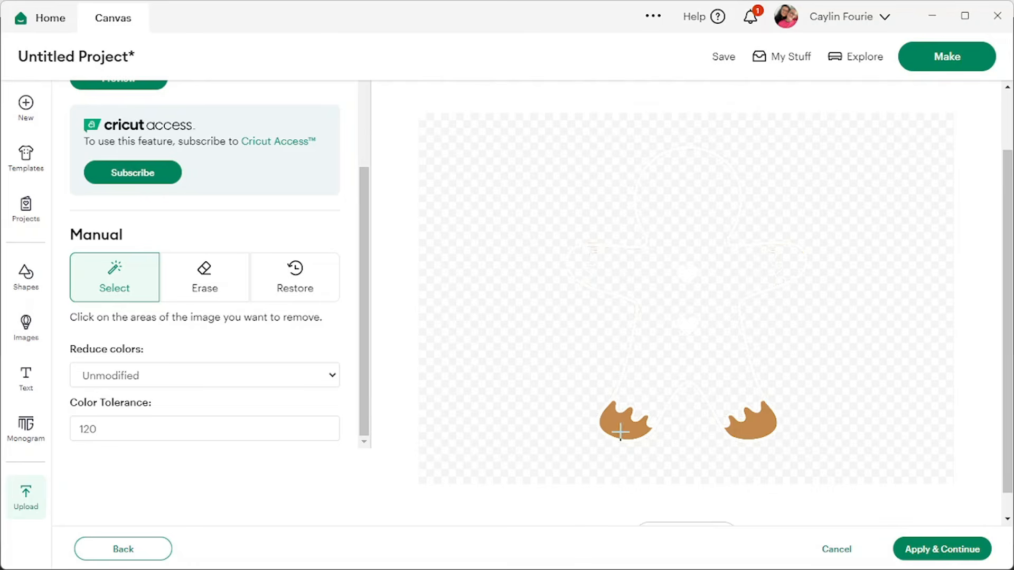
pyautogui.click(622, 425)
pyautogui.click(752, 425)
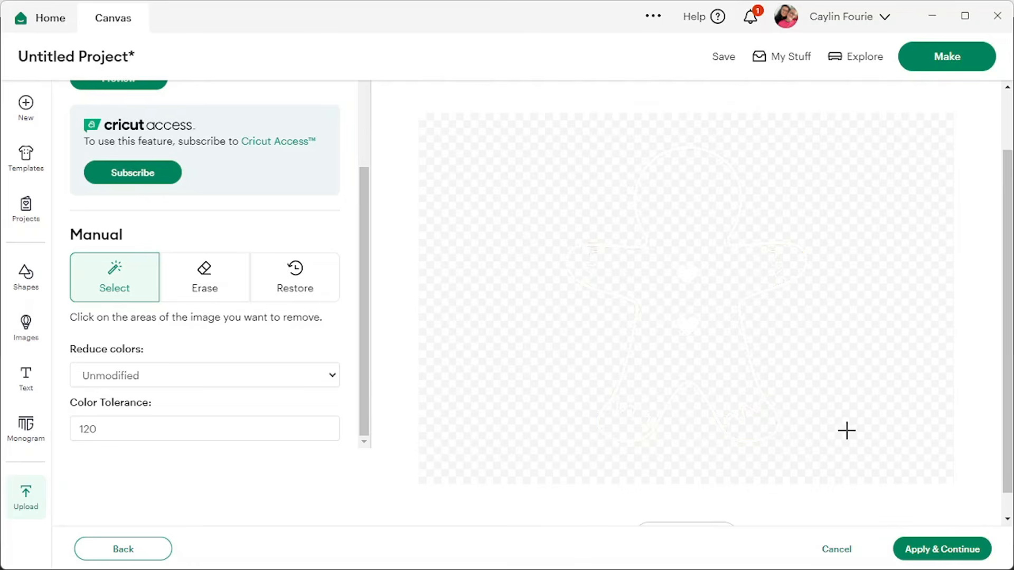
# Step: Apply the background removal, convert the white outline image to Single Layer and upload it onto the canvas
pyautogui.click(924, 547)
pyautogui.click(532, 239)
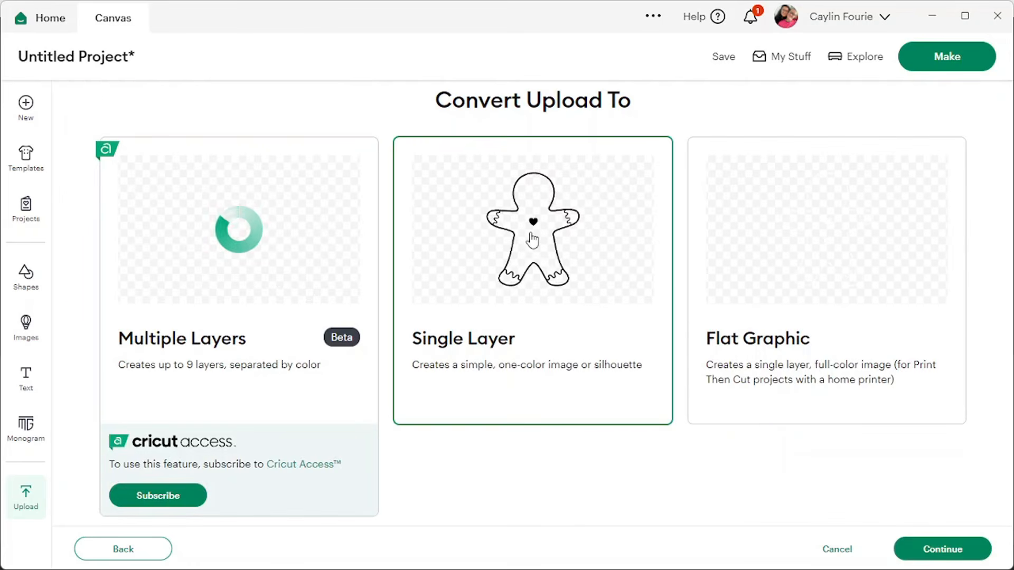
pyautogui.click(962, 553)
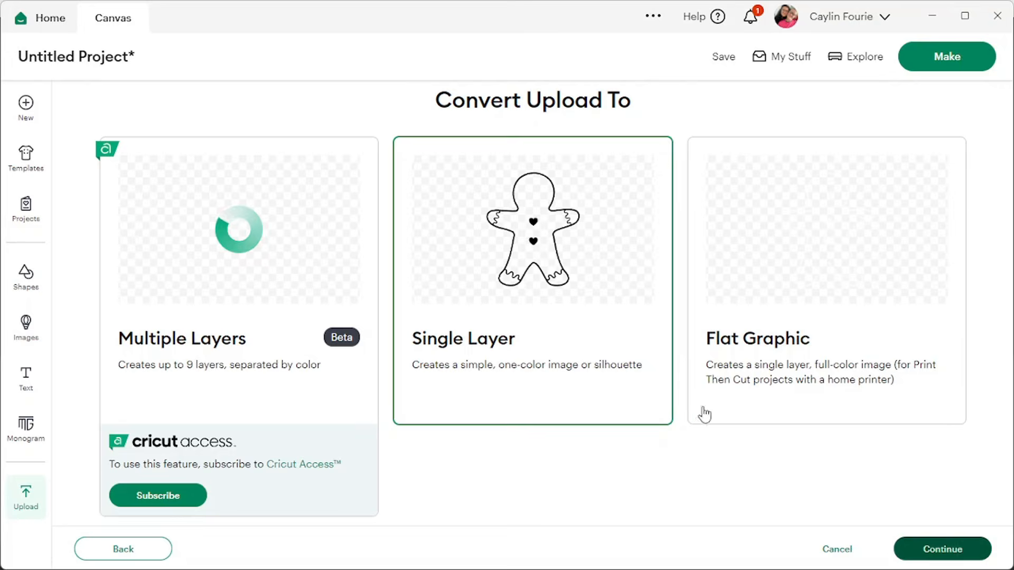
pyautogui.click(983, 554)
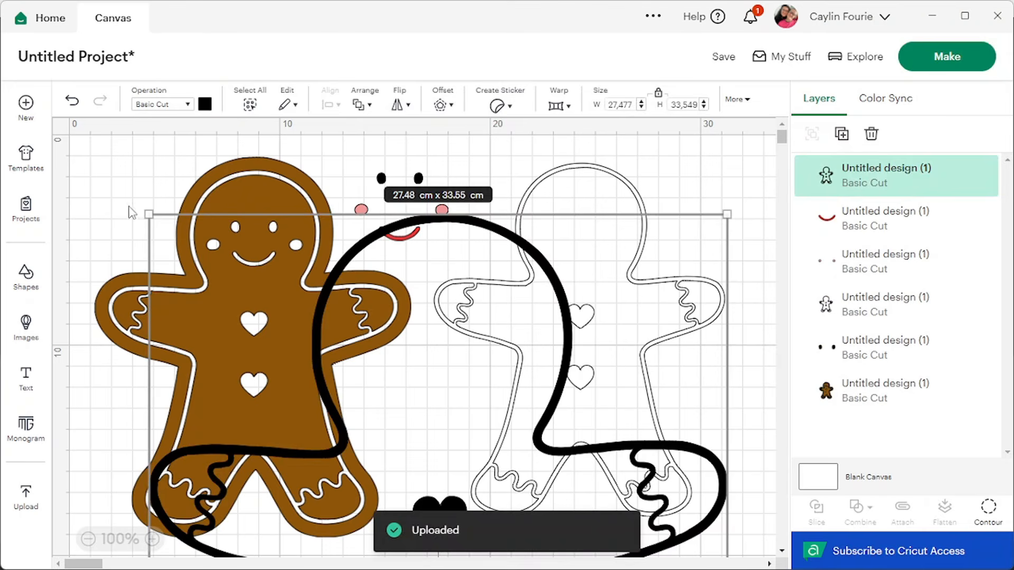
# Step: Shrink the black gingerbread outline, move it up near the face pieces and delete it from the canvas
pyautogui.moveTo(148, 214); pyautogui.dragTo(342, 451)
pyautogui.moveTo(478, 471); pyautogui.dragTo(322, 163)
pyautogui.press('Delete')
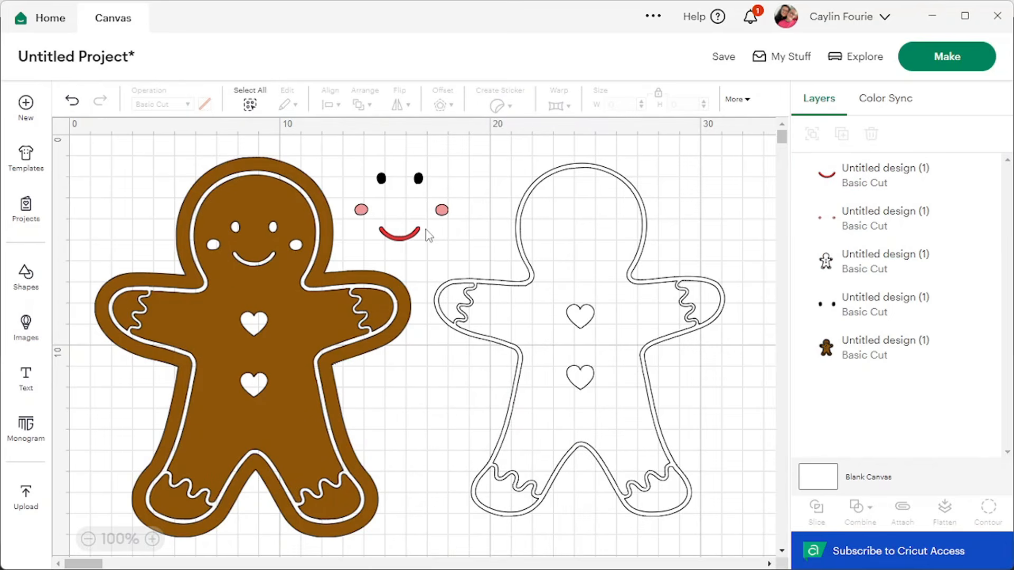
# Step: Start a fresh upload with the coloured gingerbread man image and open it in the Background Remover
pyautogui.click(24, 499)
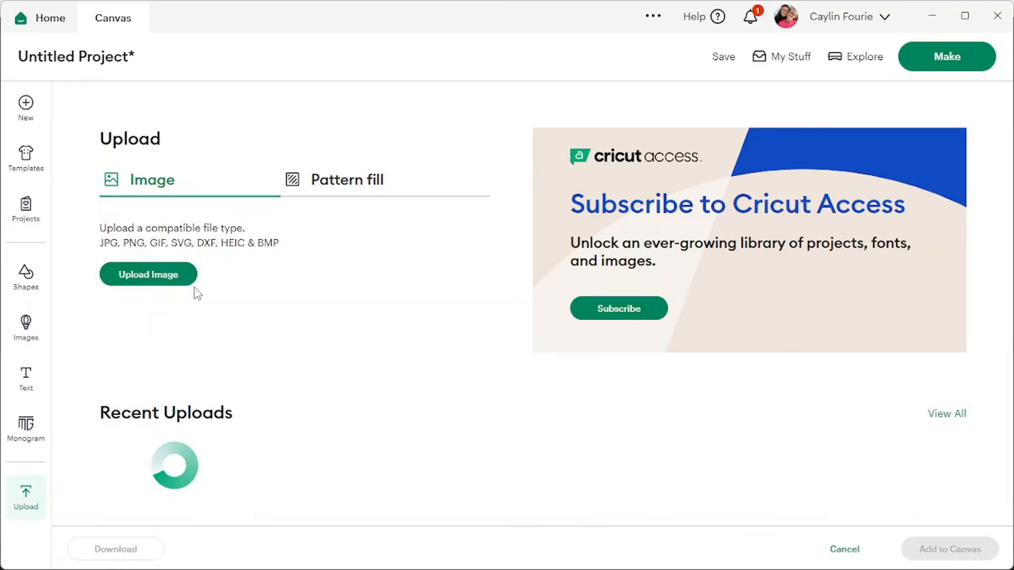
pyautogui.click(170, 279)
pyautogui.click(531, 391)
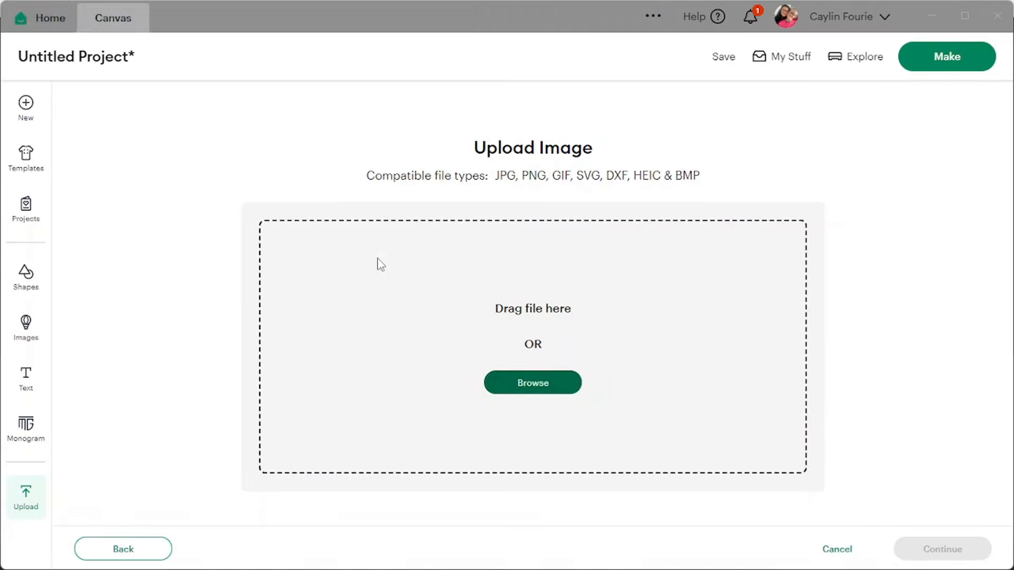
pyautogui.doubleClick(249, 151)
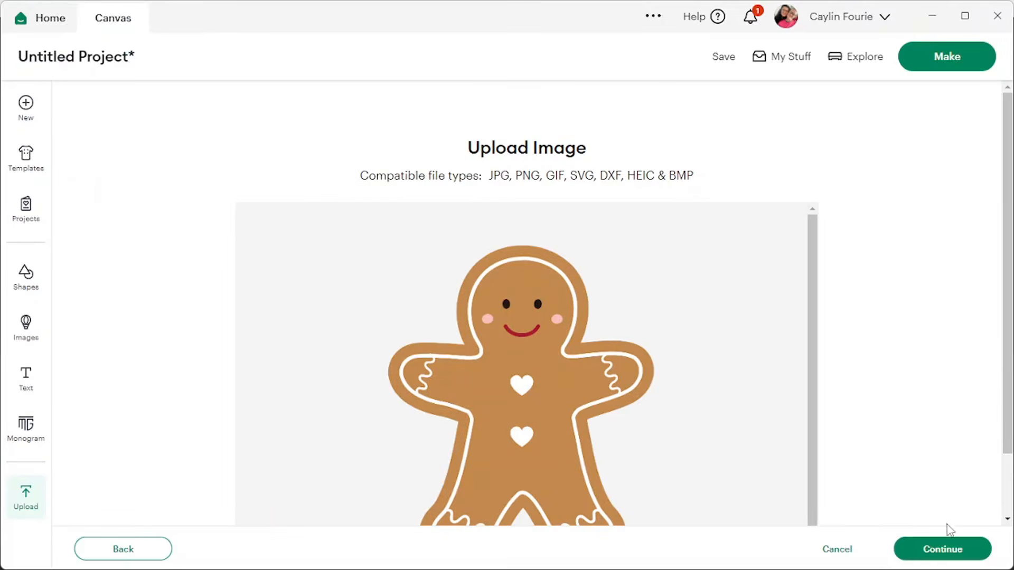
pyautogui.click(950, 550)
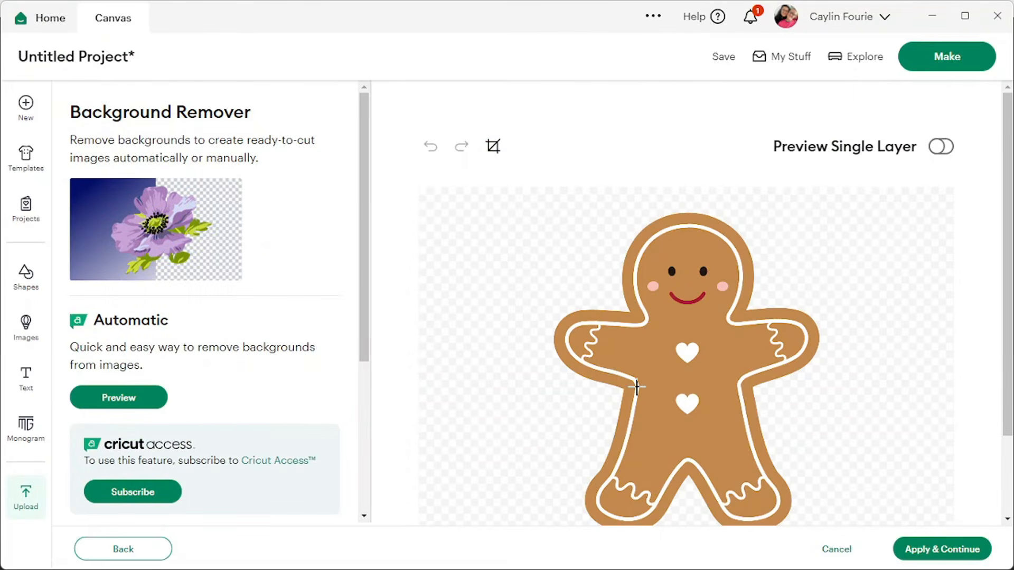
# Step: Set the Background Remover's colour tolerance to 70
pyautogui.scroll(-5, 236, 418)
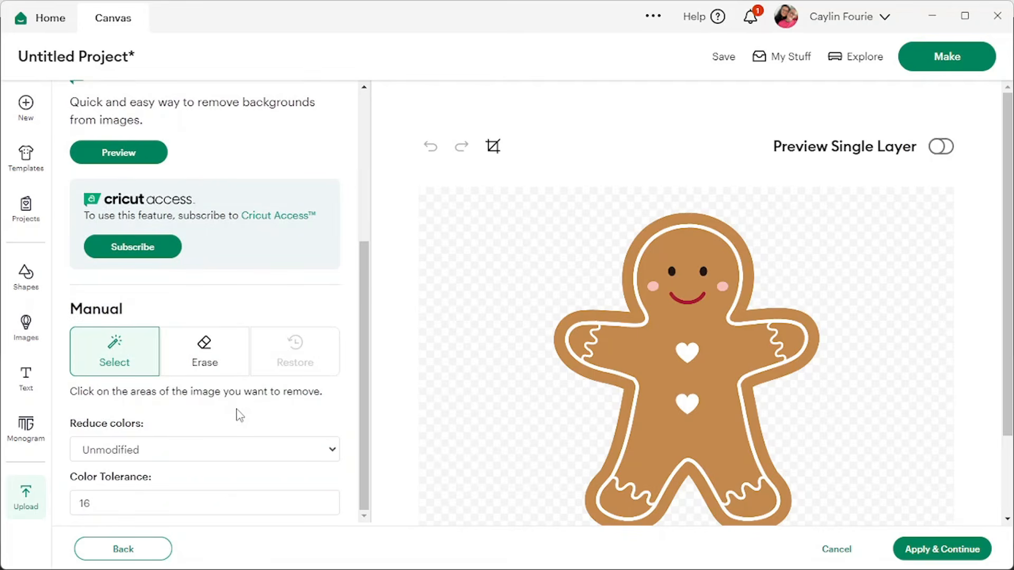
pyautogui.click(85, 492)
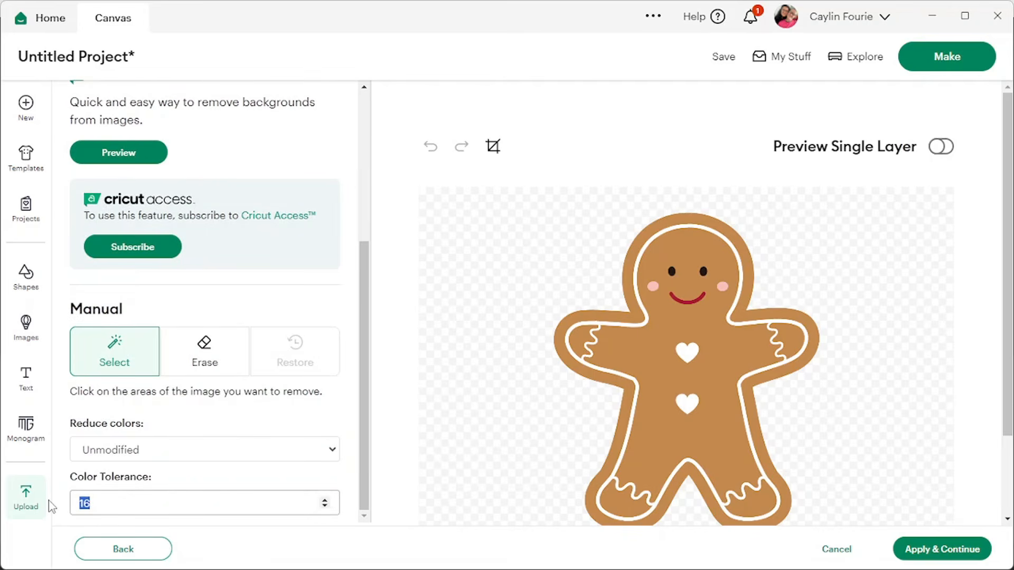
pyautogui.write('70')
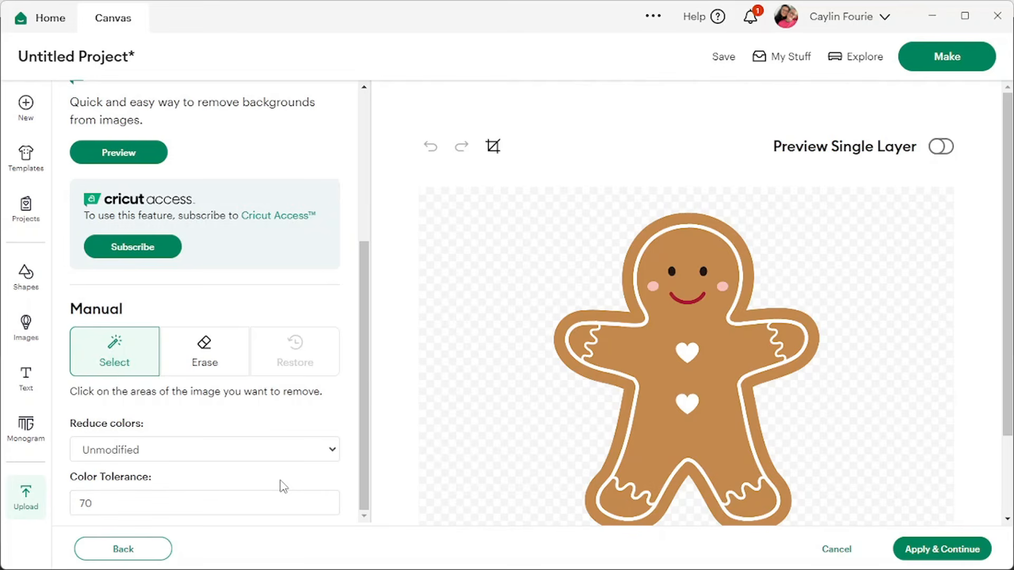
pyautogui.scroll(-2, 967, 422)
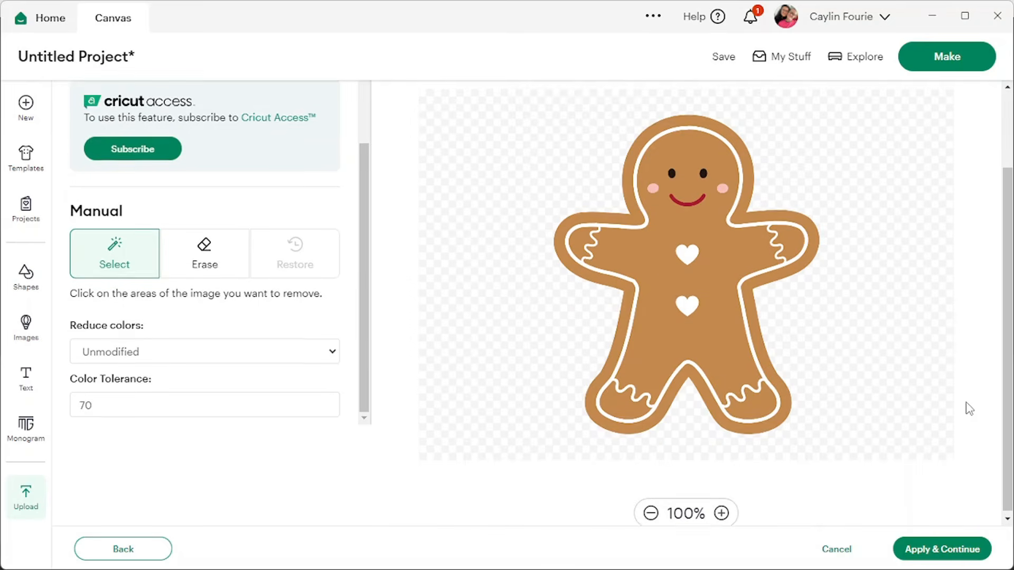
pyautogui.scroll(2, 929, 374)
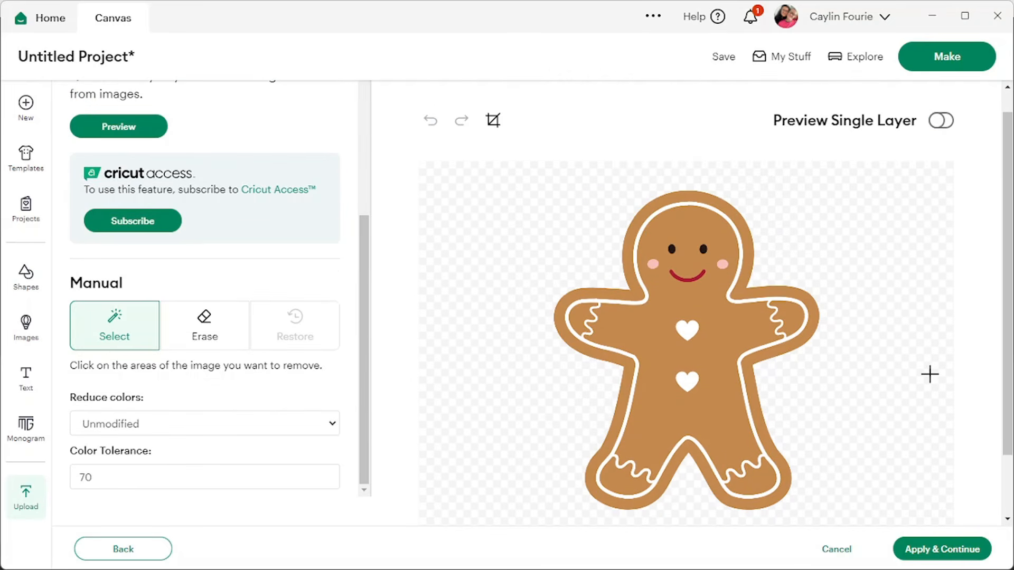
# Step: Remove the brown body, feet, hands, cheeks and mouth from the gingerbread man, keeping the two black eyes
pyautogui.click(724, 406)
pyautogui.click(756, 479)
pyautogui.click(713, 479)
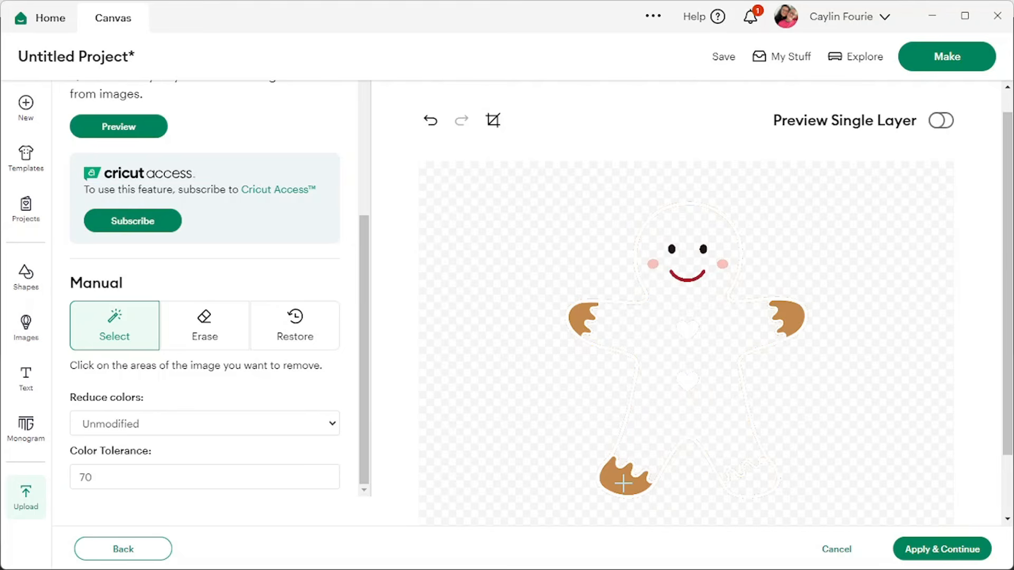
pyautogui.click(623, 483)
pyautogui.click(723, 264)
pyautogui.click(786, 317)
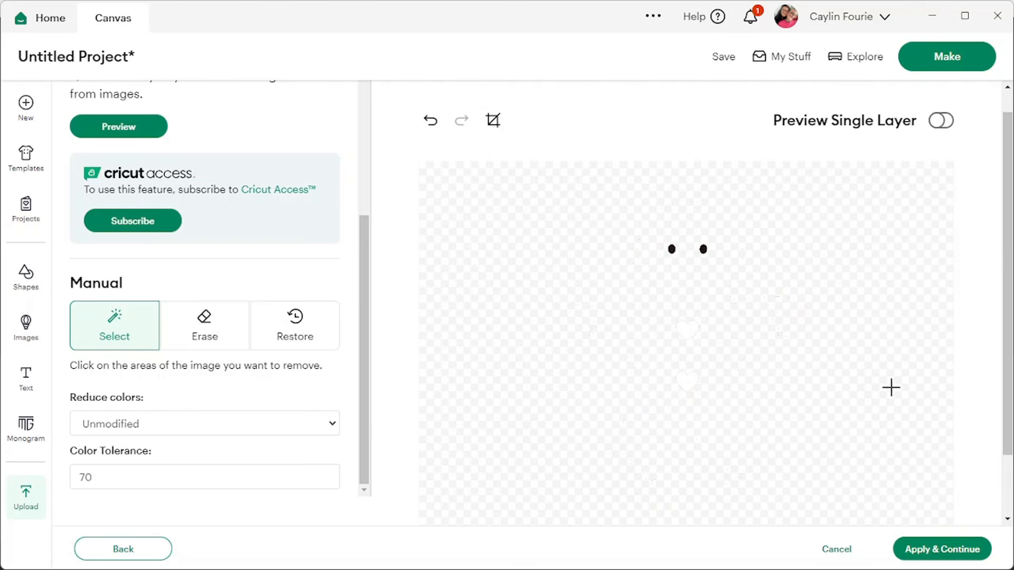
# Step: Examine the image around the eyes for leftover traces at up to 225% zoom, ending at 100%
pyautogui.scroll(-2, 781, 369)
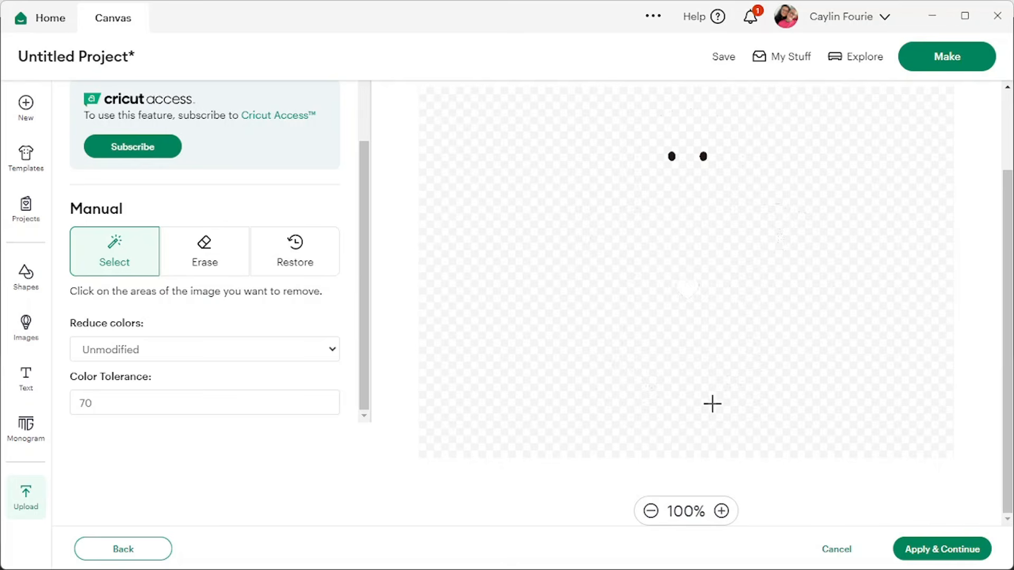
pyautogui.click(723, 511)
pyautogui.click(724, 511)
pyautogui.click(723, 511)
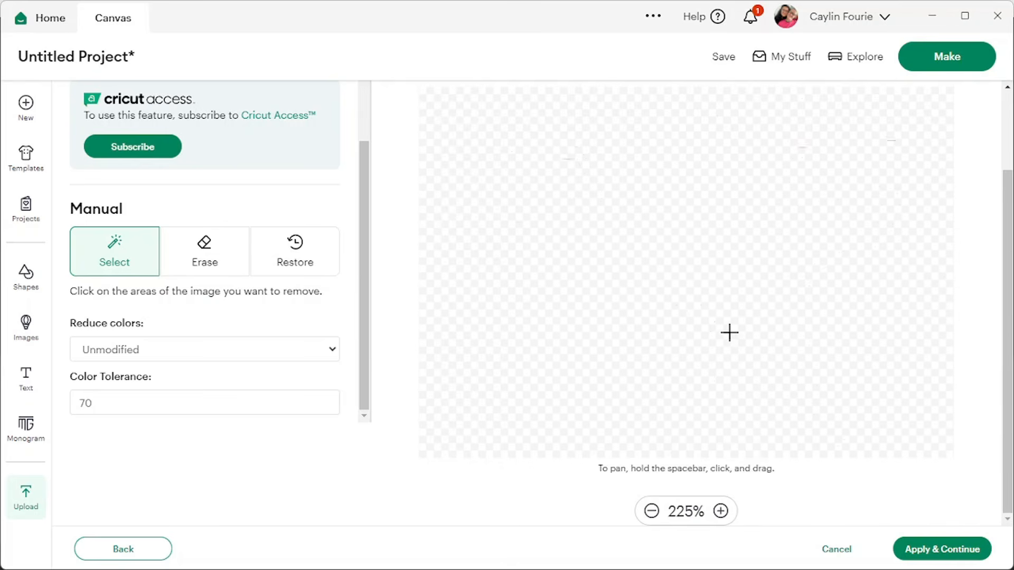
pyautogui.scroll(2, 803, 309)
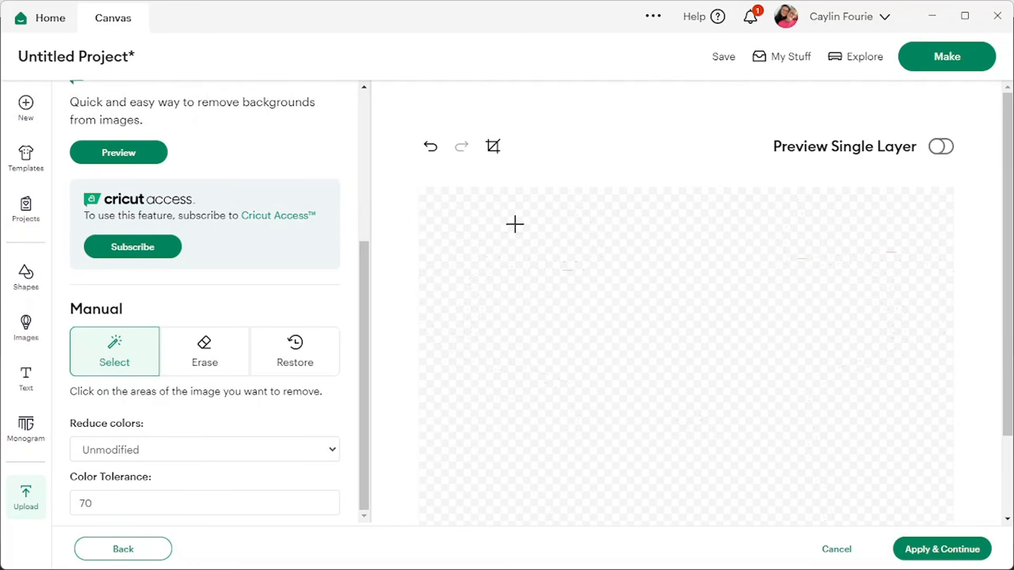
pyautogui.scroll(-2, 655, 502)
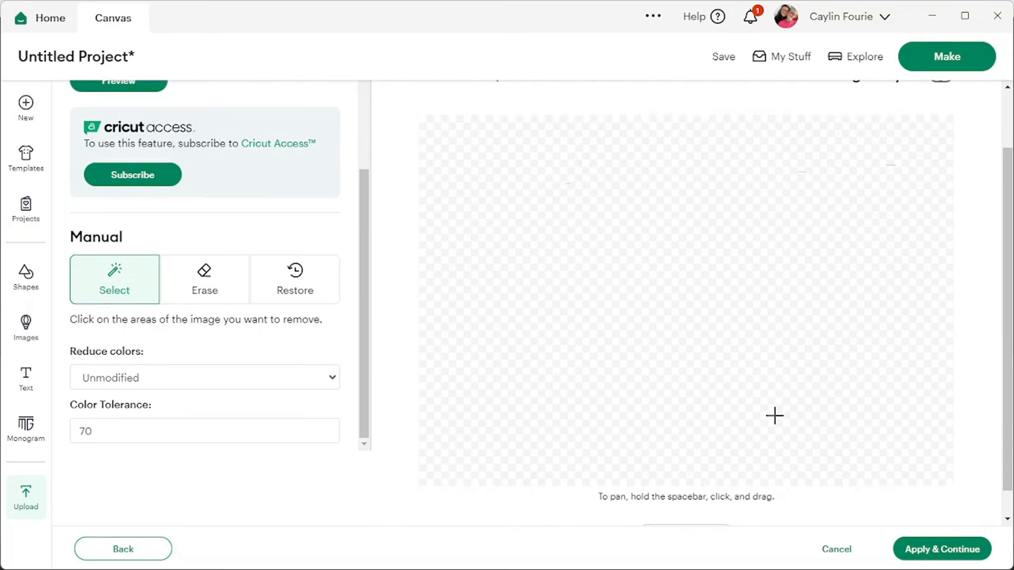
pyautogui.click(652, 511)
pyautogui.click(652, 511)
pyautogui.click(652, 511)
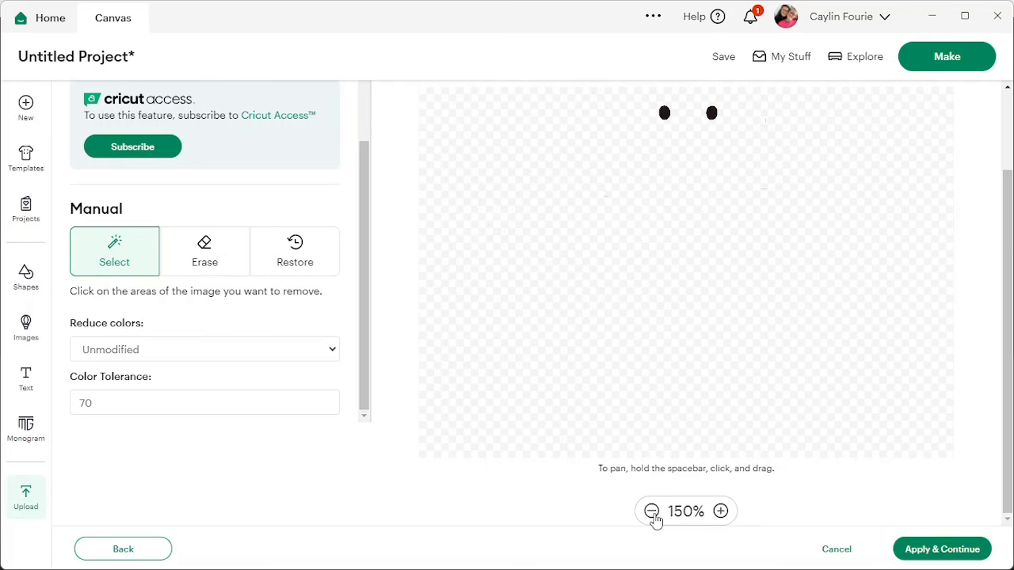
pyautogui.click(652, 511)
pyautogui.click(652, 511)
pyautogui.scroll(2, 730, 347)
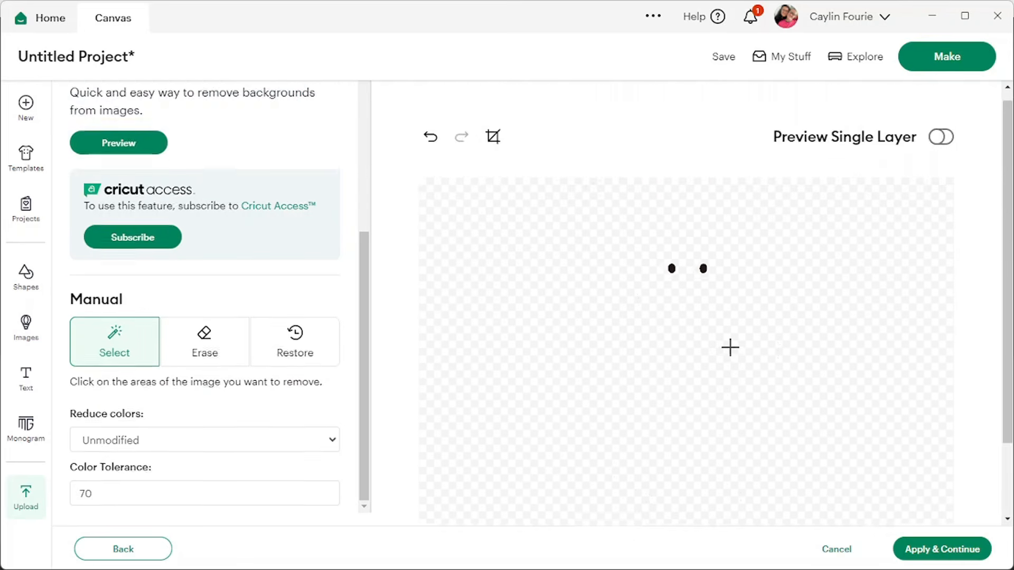
pyautogui.scroll(-2, 730, 347)
pyautogui.scroll(2, 730, 344)
pyautogui.scroll(-2, 730, 343)
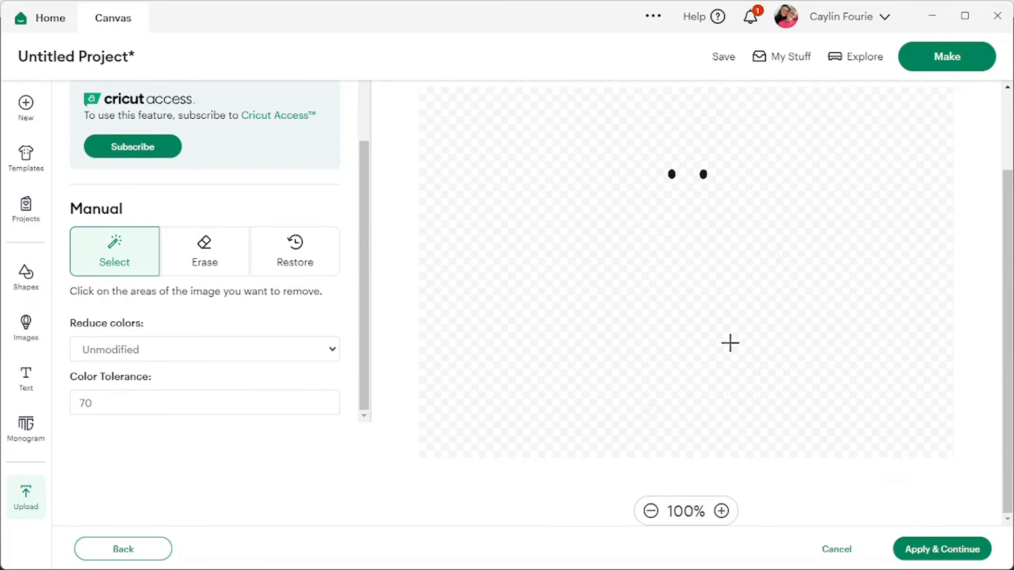
# Step: Erase the faint leftover traces in the area below the two black eyes with the eraser at size 100
pyautogui.click(209, 269)
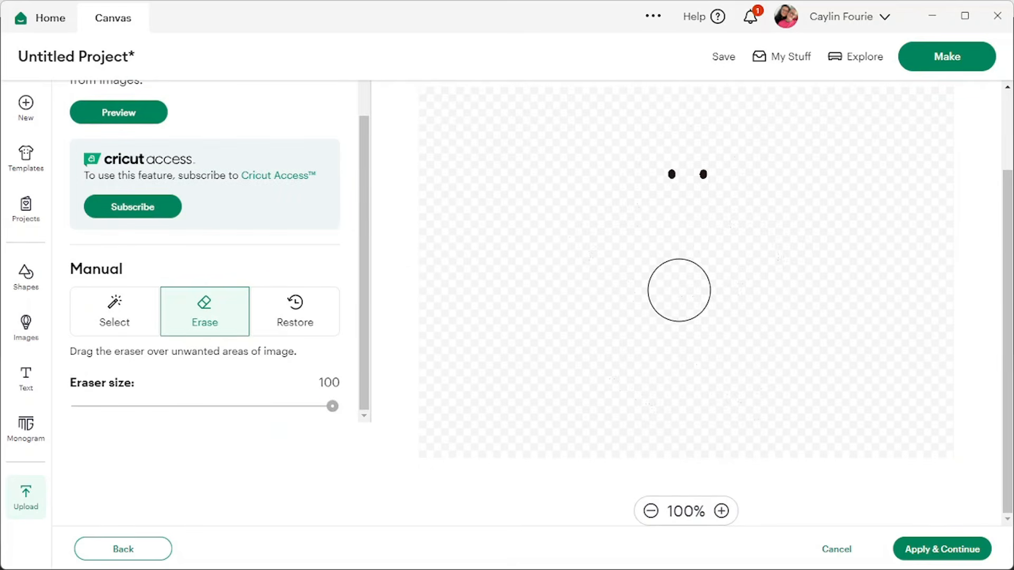
pyautogui.moveTo(470, 377)
pyautogui.mouseDown()
pyautogui.moveTo(837, 376)
pyautogui.moveTo(868, 323)
pyautogui.moveTo(716, 311)
pyautogui.moveTo(504, 329)
pyautogui.moveTo(573, 287)
pyautogui.moveTo(795, 269)
pyautogui.moveTo(679, 259)
pyautogui.mouseUp()
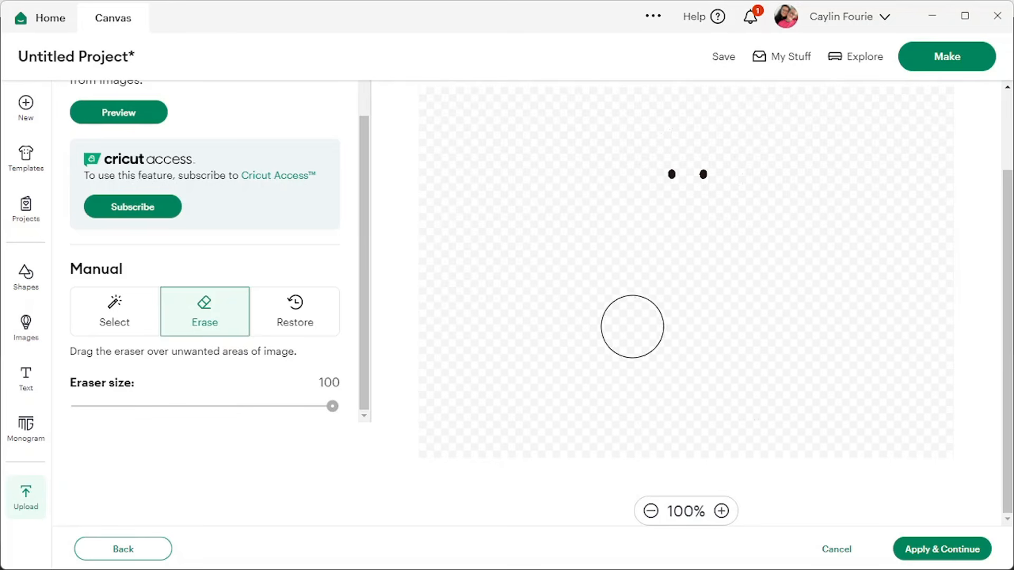
pyautogui.click(722, 511)
pyautogui.scroll(2, 737, 380)
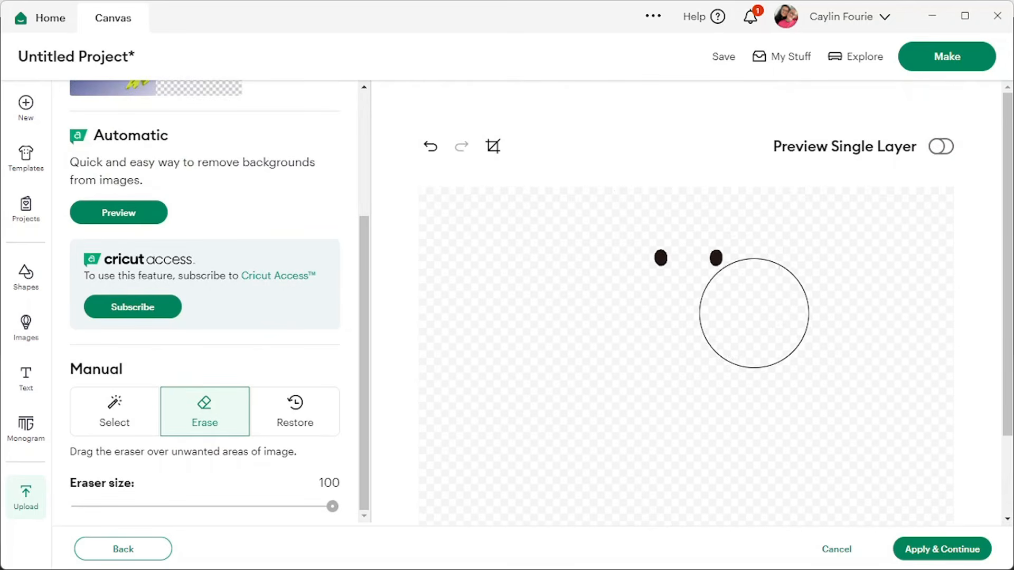
pyautogui.scroll(3, 754, 313)
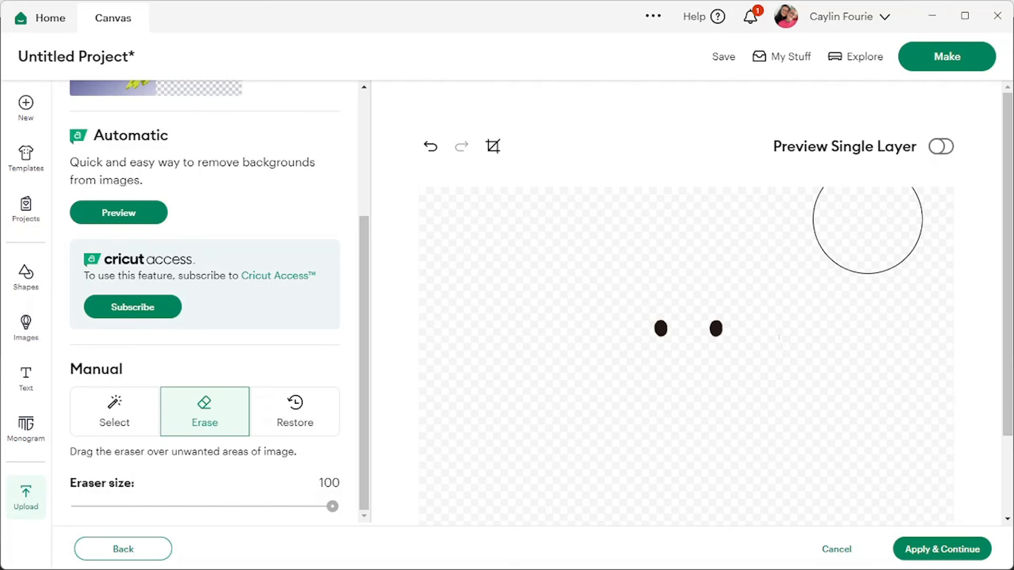
pyautogui.scroll(3, 829, 259)
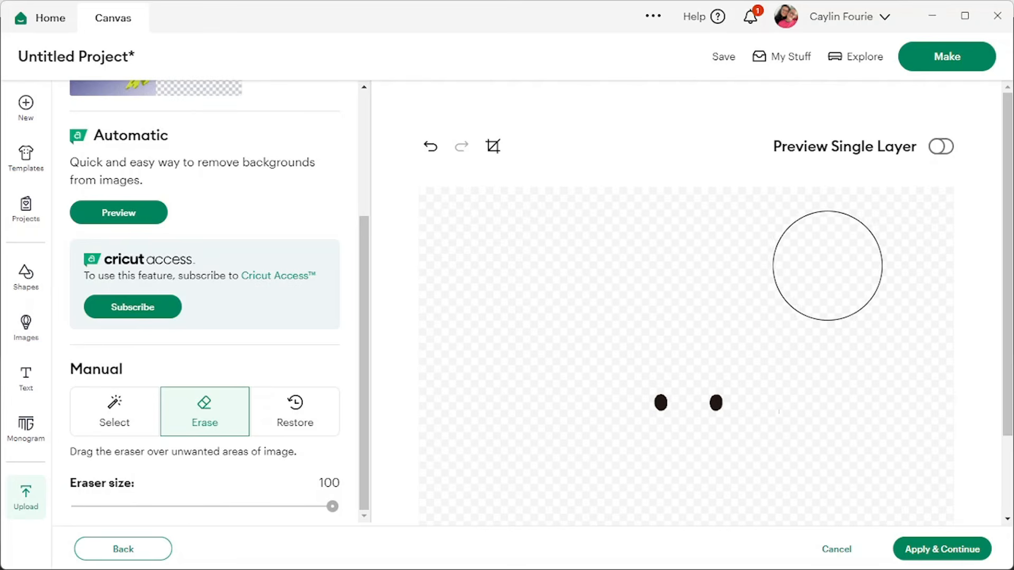
pyautogui.scroll(-3, 783, 310)
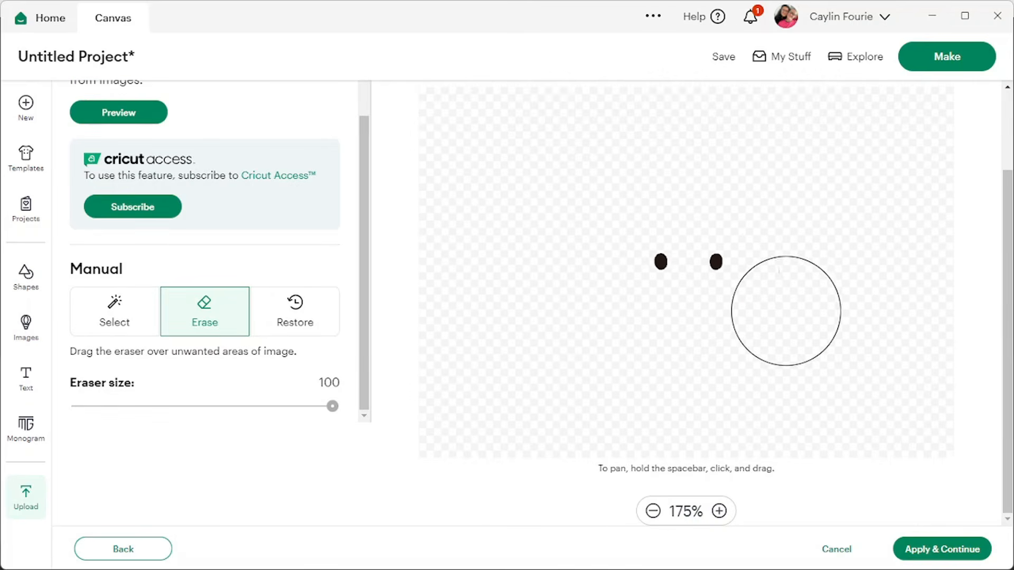
# Step: Apply the background removal and convert the eyes-only image to a Single Layer upload
pyautogui.click(942, 548)
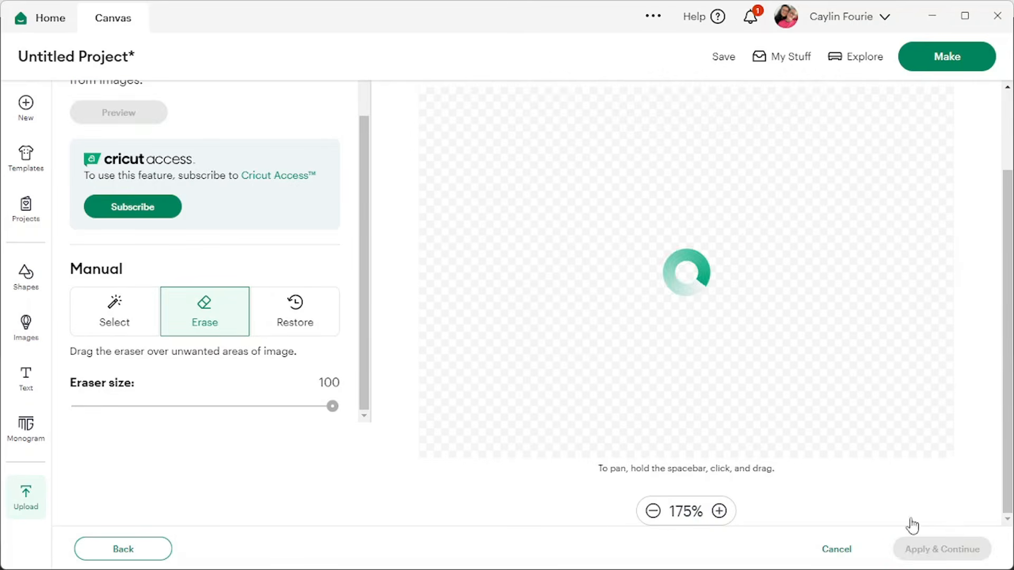
pyautogui.click(613, 294)
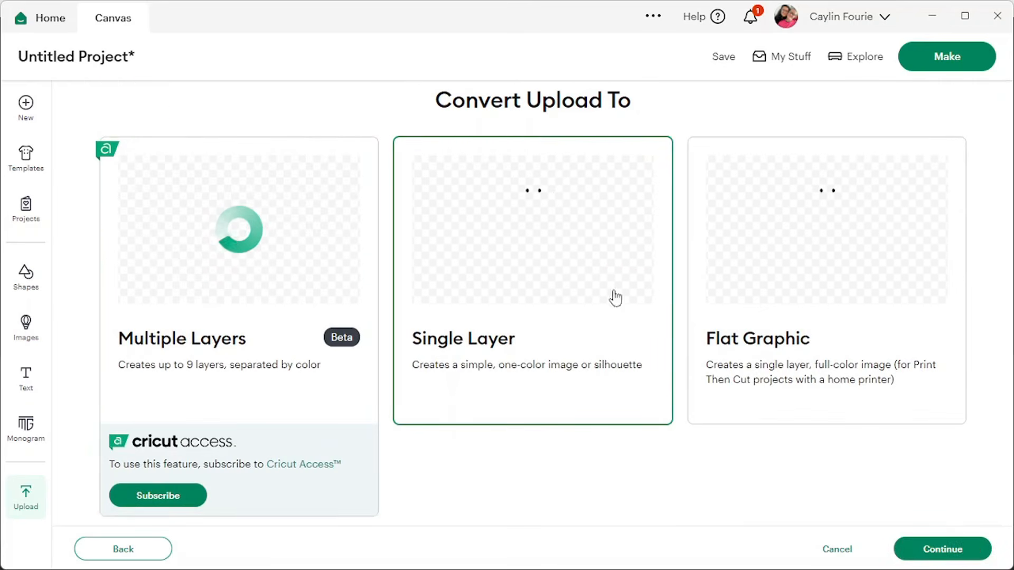
pyautogui.click(944, 549)
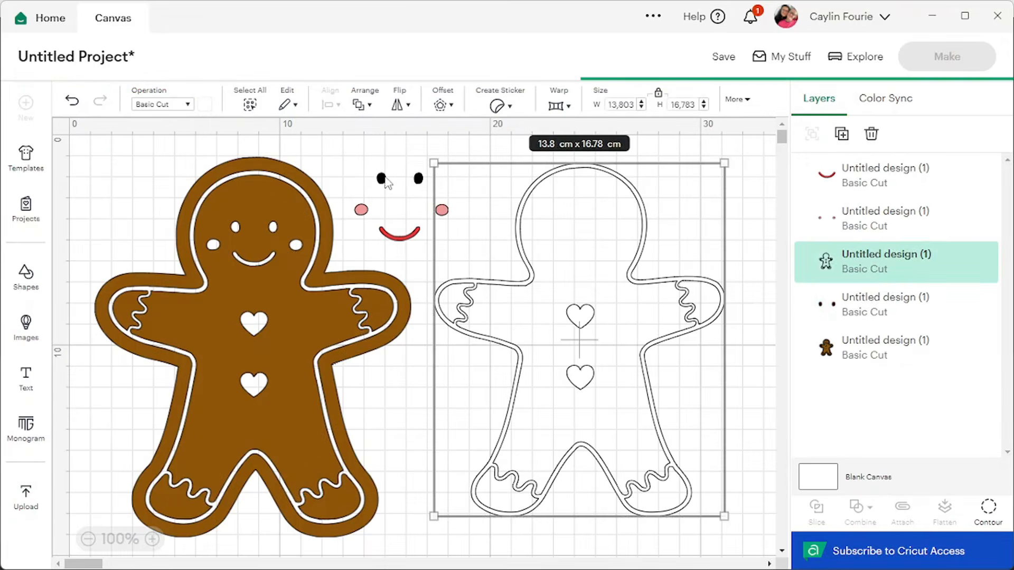
# Step: Select the separate eyes, mouth, cheeks and white outline pieces in turn to examine the gingerbread man's layers
pyautogui.click(381, 178)
pyautogui.click(400, 237)
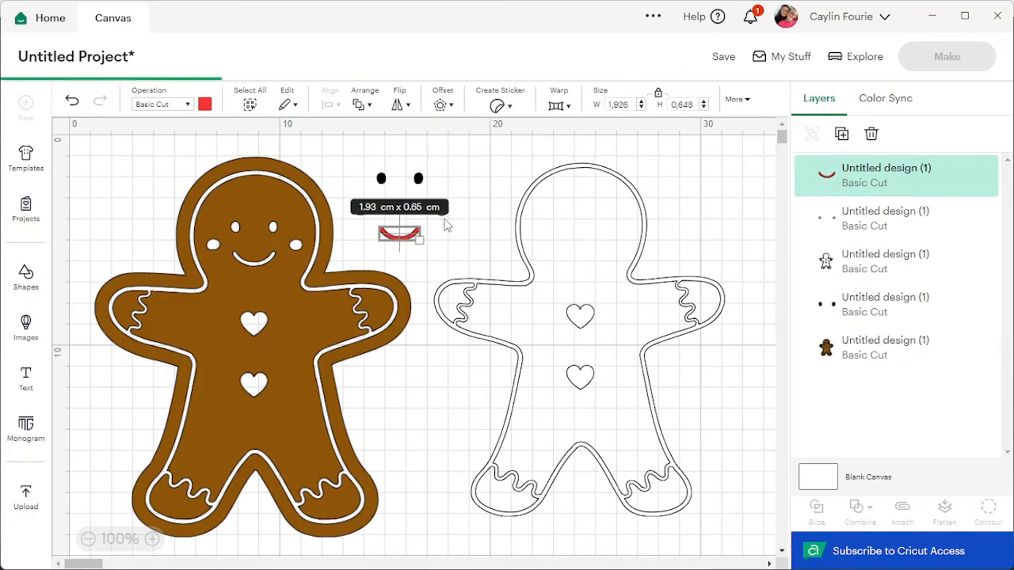
pyautogui.click(441, 210)
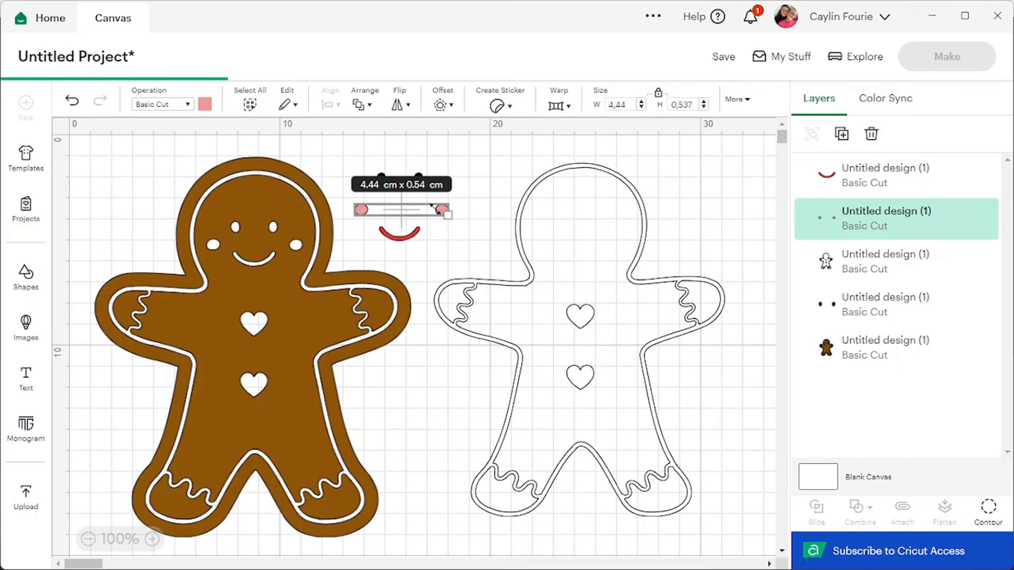
pyautogui.click(410, 235)
pyautogui.click(486, 219)
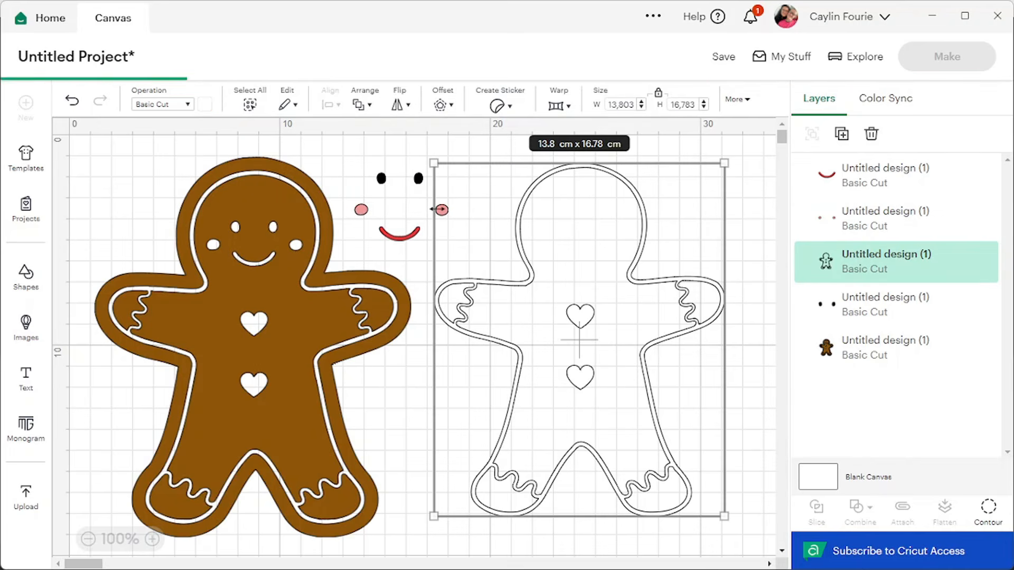